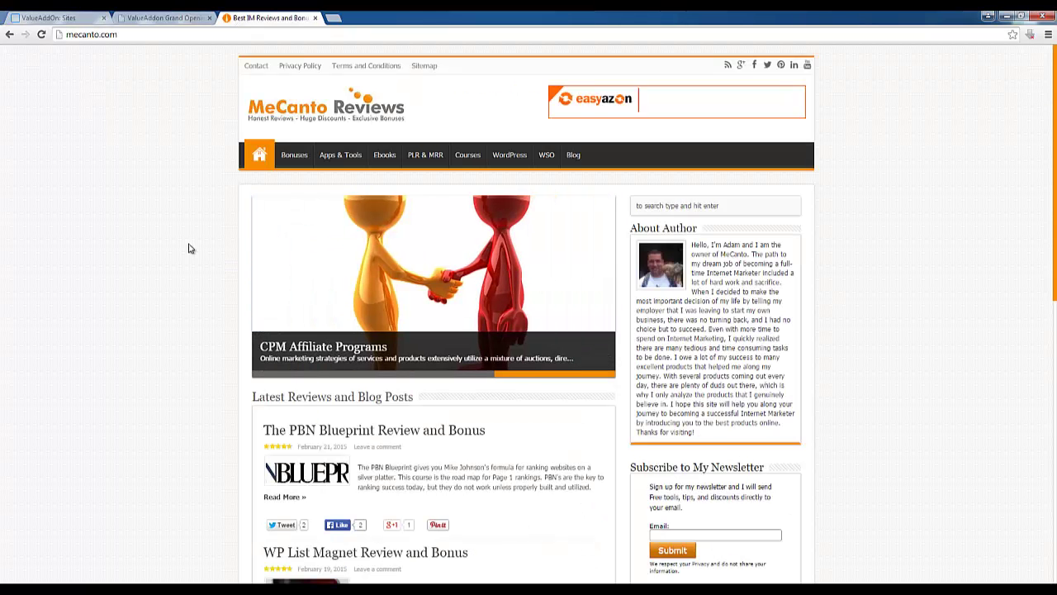
Browse the latest reviews on the MeCanto homepage and open page 2 of the post list.
scroll(165, 243, "down", 4)
scroll(165, 244, "down", 3)
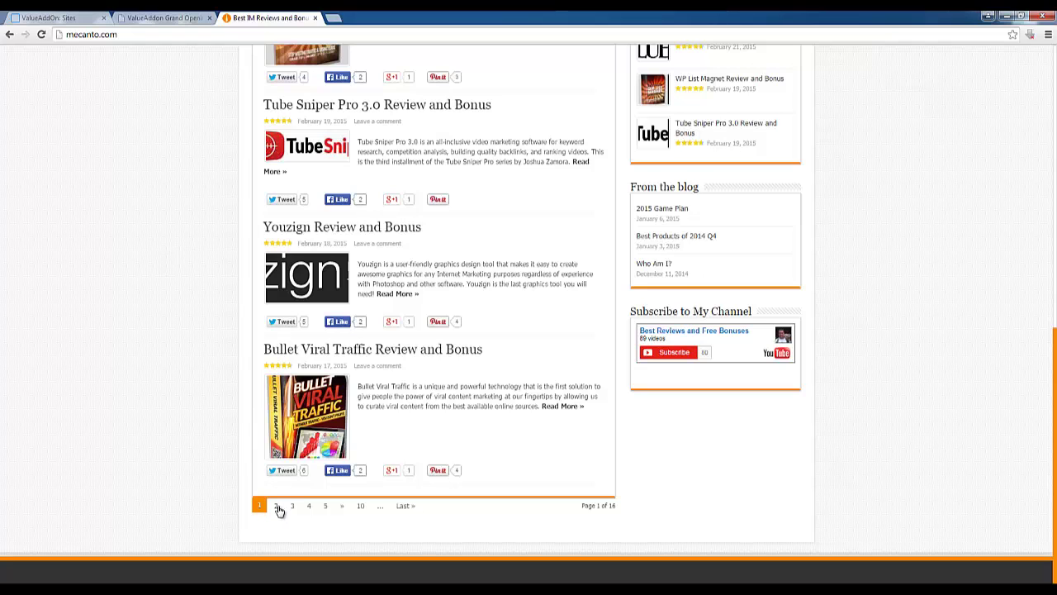
left_click(276, 505)
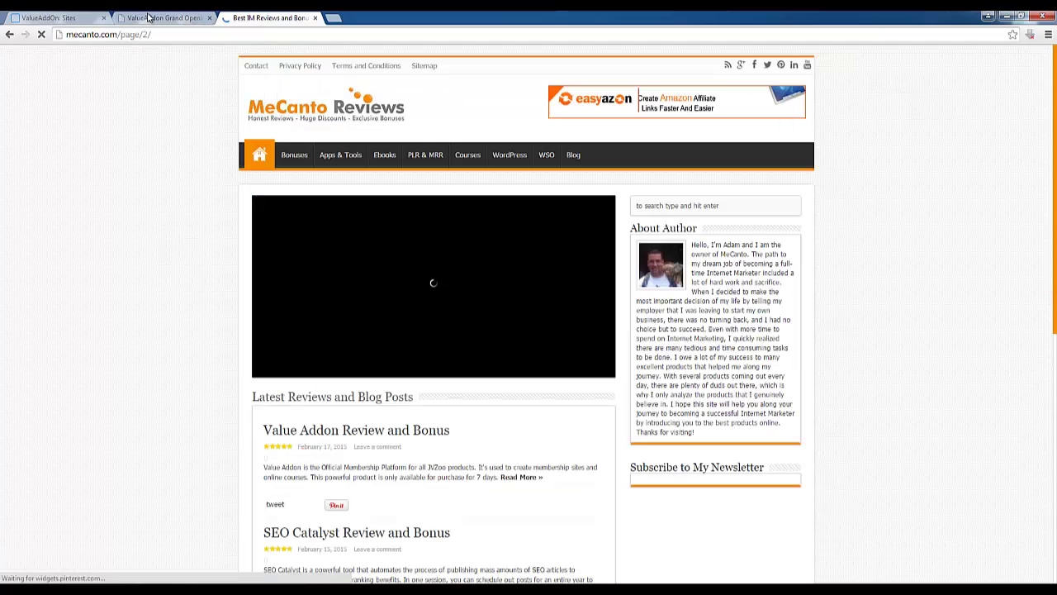
Examine the ValueAddon sales page, covering its headline, the 65% OFF offer and the three-step overview of building a site.
key("ctrl+shift+Tab")
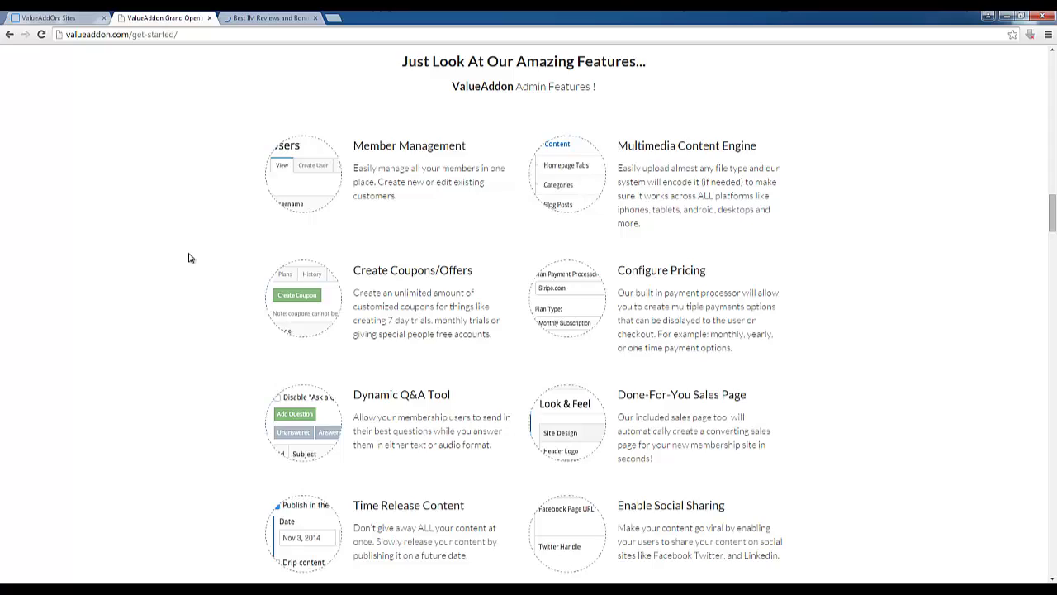
scroll(189, 256, "up", 1)
key("Home")
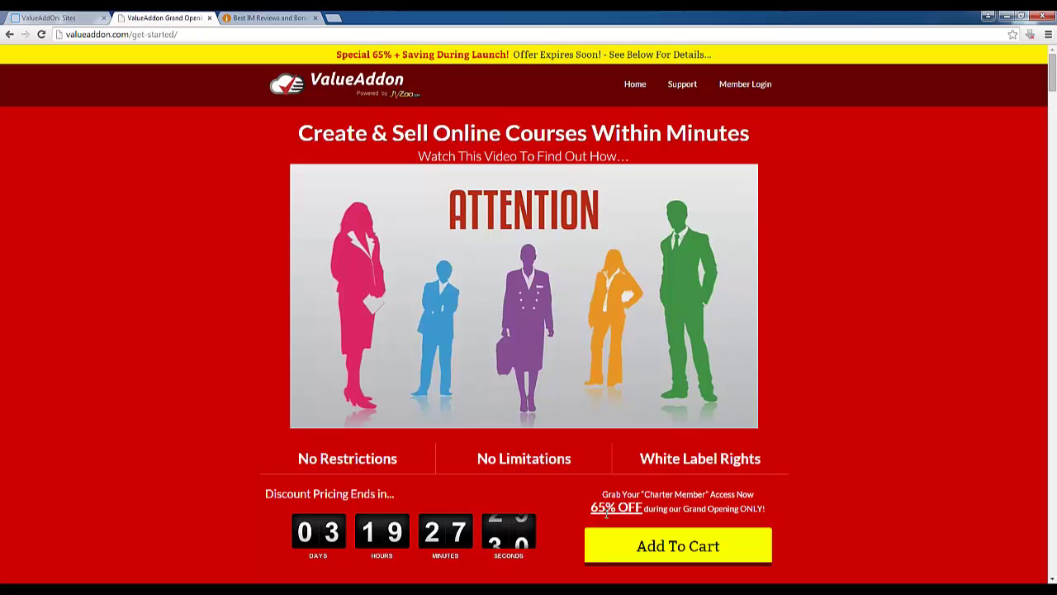
left_click_drag(592, 507, 643, 507)
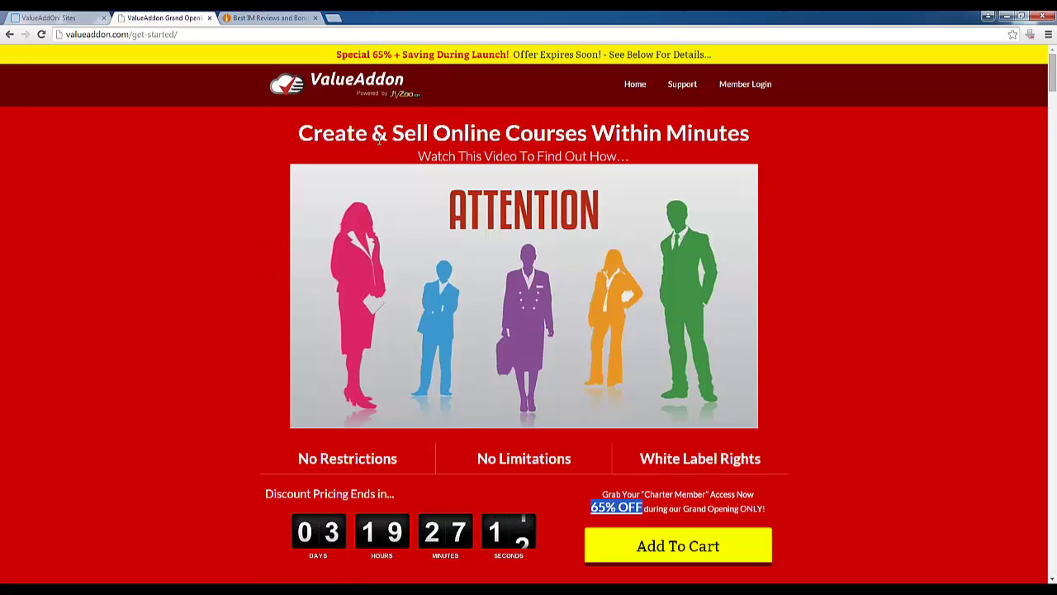
left_click_drag(379, 141, 503, 137)
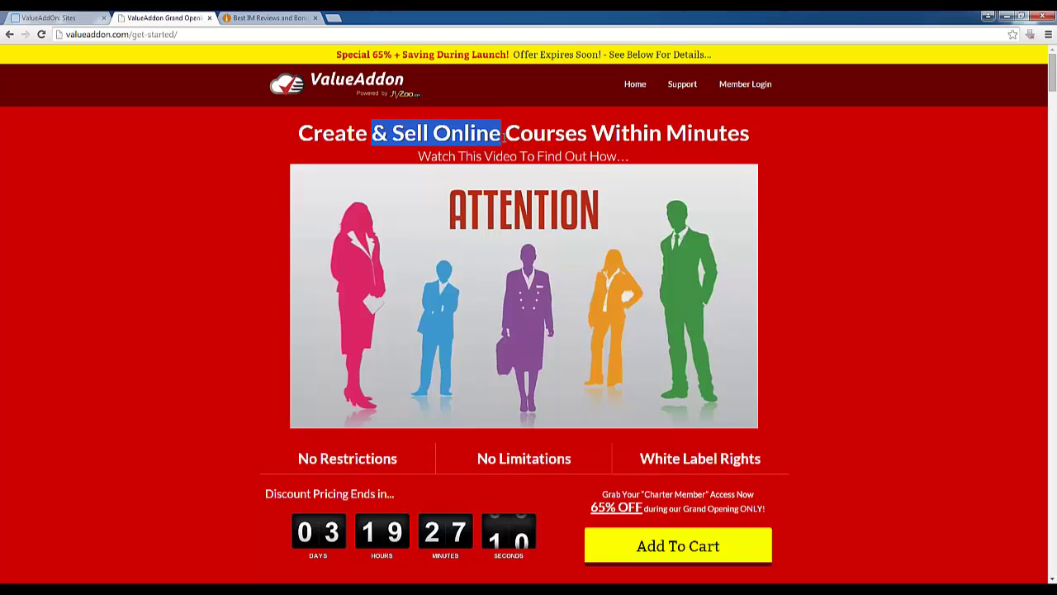
left_click(221, 200)
scroll(221, 199, "down", 7)
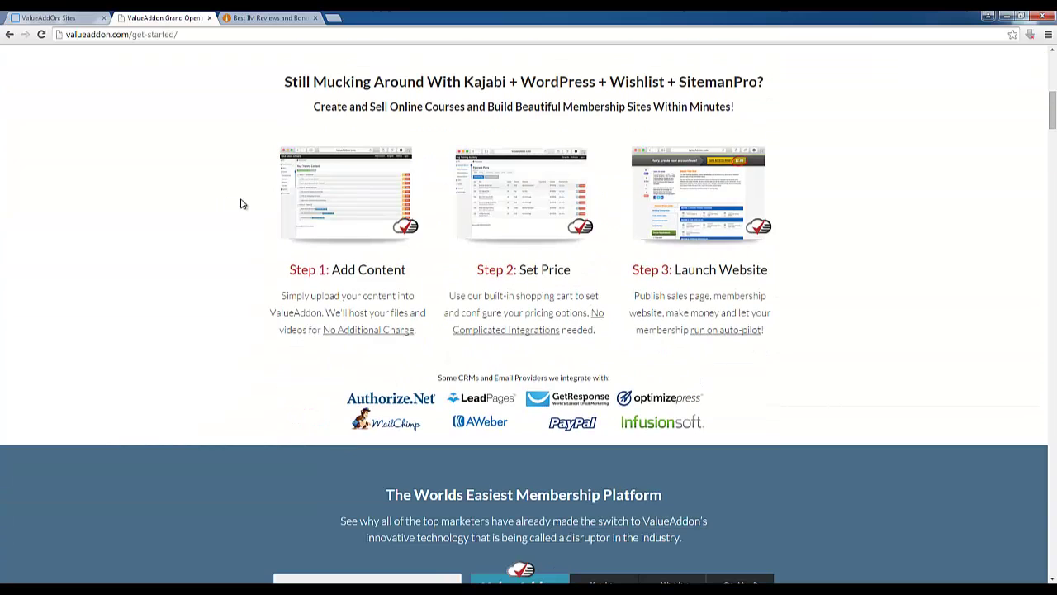
scroll(287, 247, "up", 1)
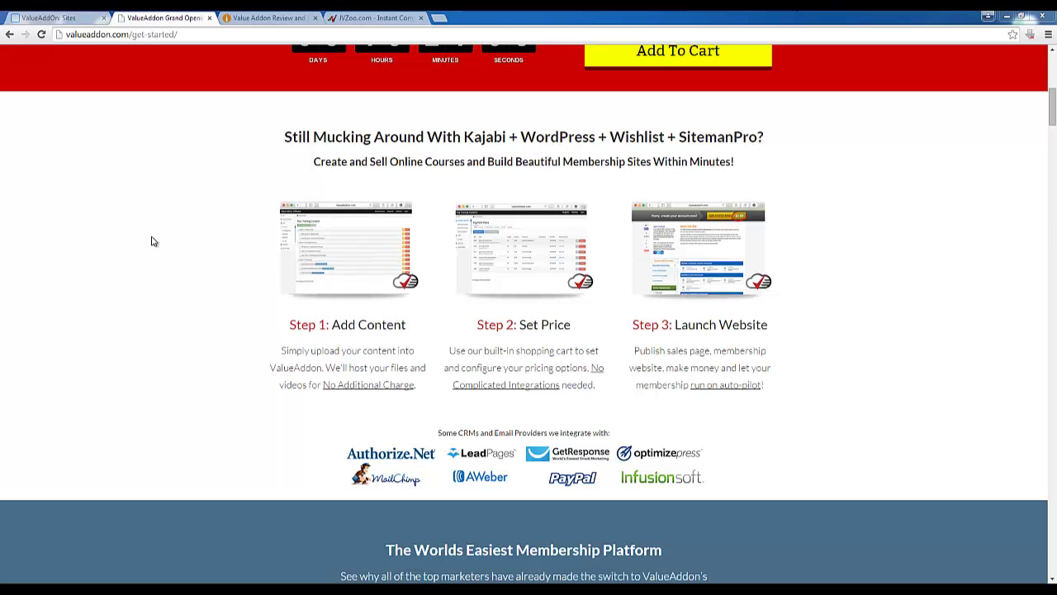
Check the ValueAddOn Sites admin page and the sales page, and bring up the MeCanto Value Addon review.
left_click(52, 17)
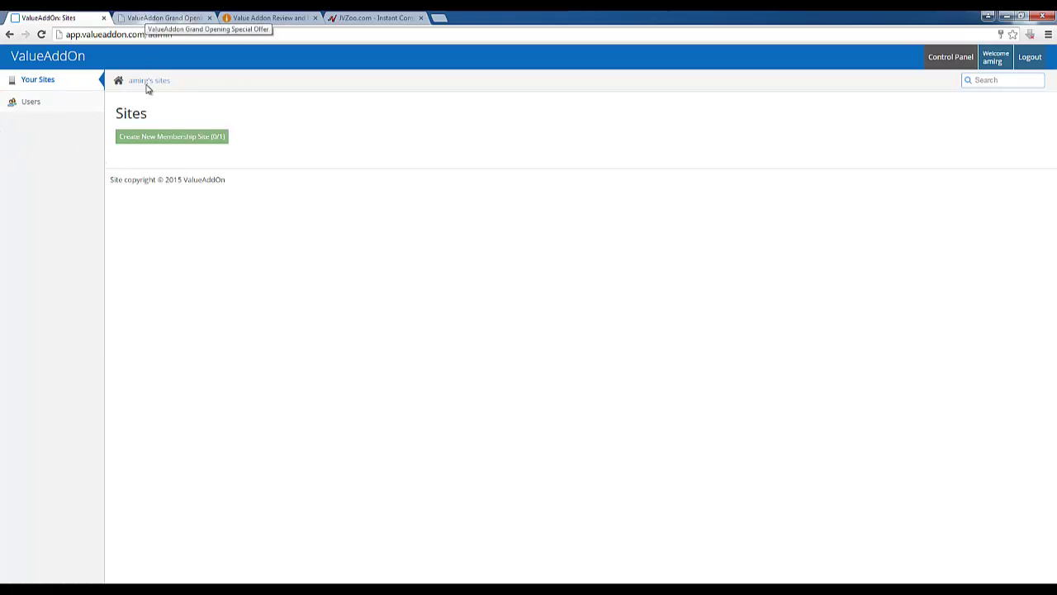
left_click(164, 17)
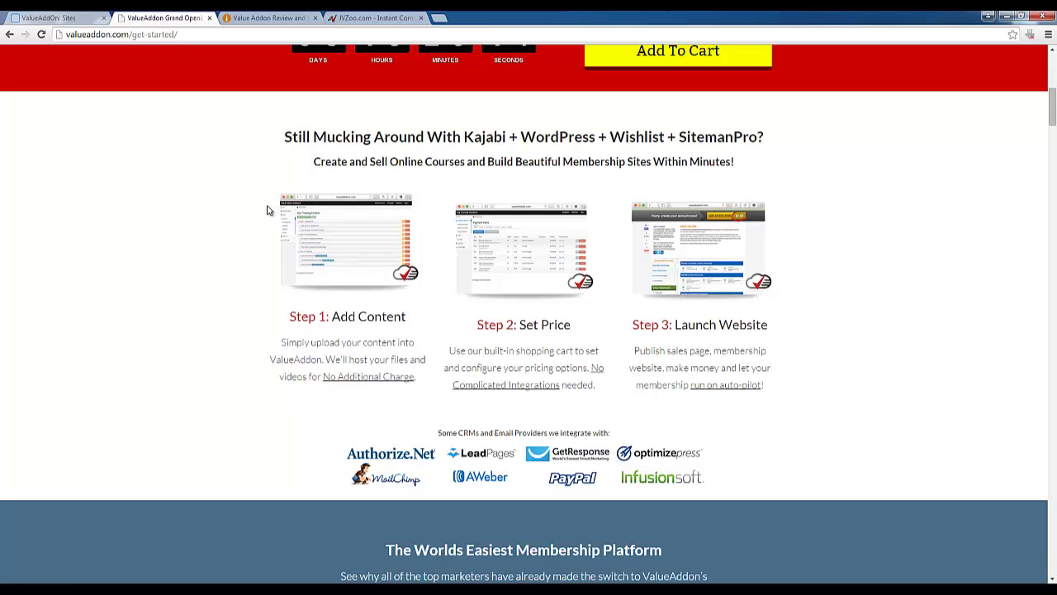
key("ctrl+Tab")
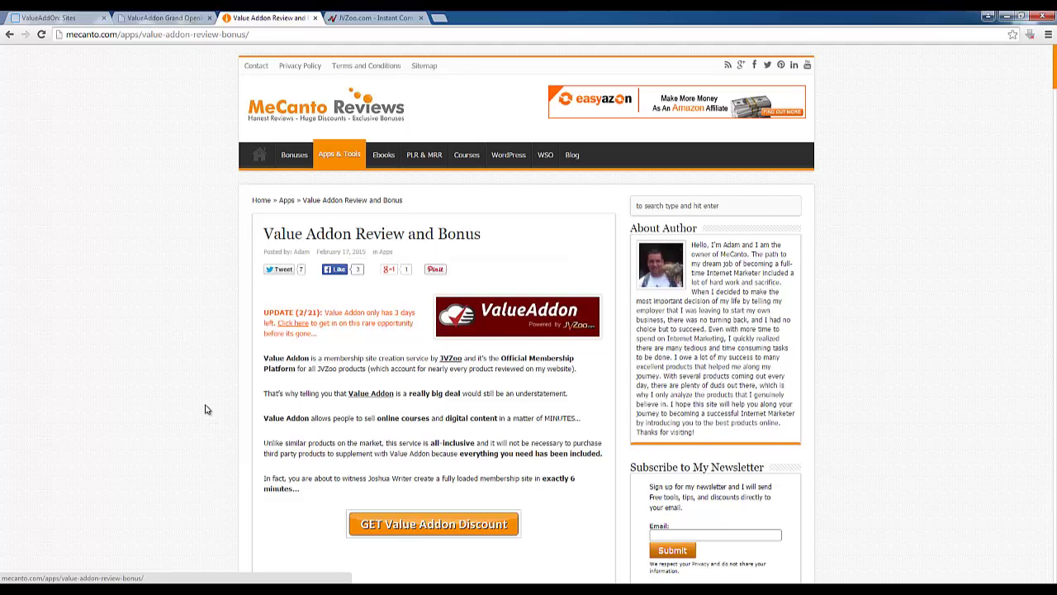
Read the introduction of the Value Addon review, including the statement about selling online courses and digital content.
scroll(209, 406, "down", 1)
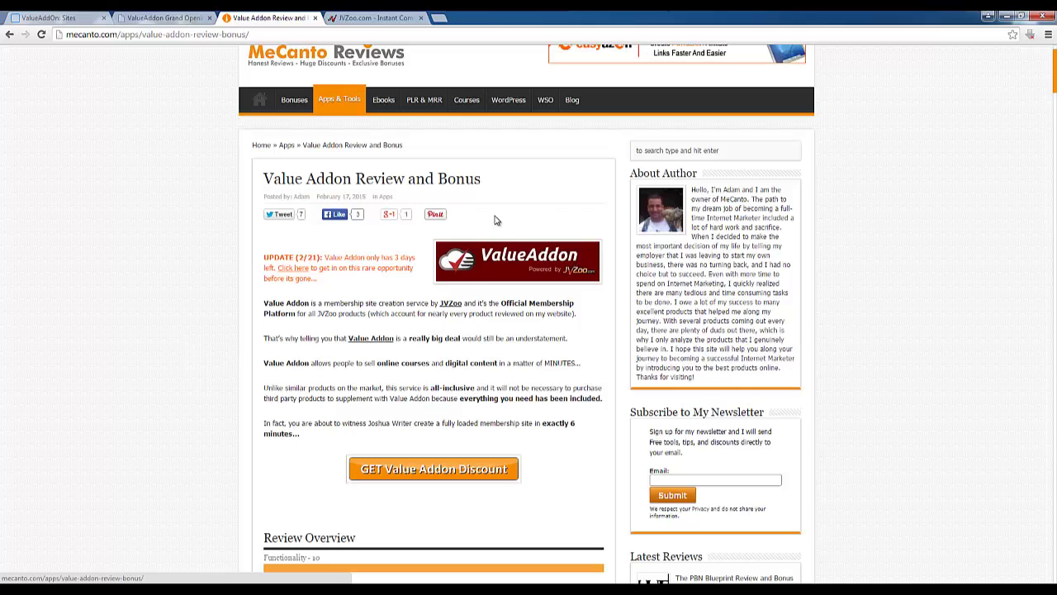
scroll(530, 206, "up", 1)
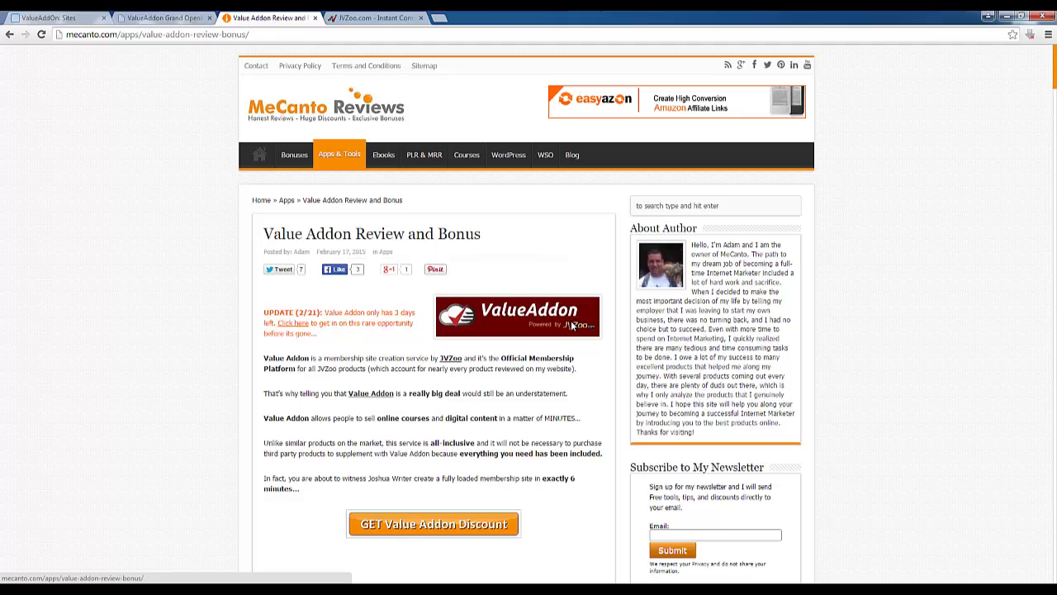
scroll(518, 324, "down", 1)
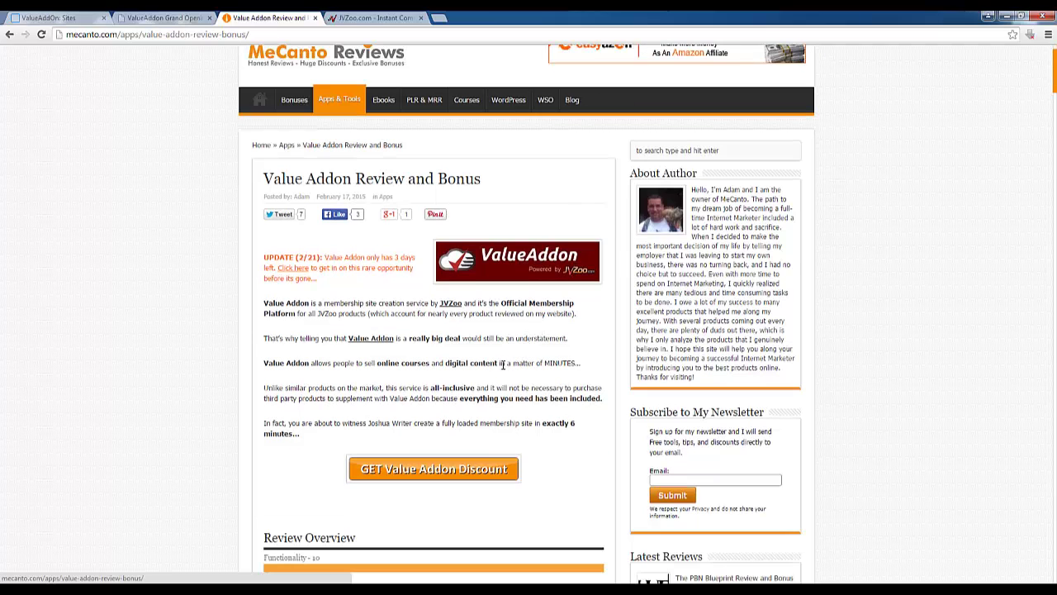
scroll(500, 365, "down", 1)
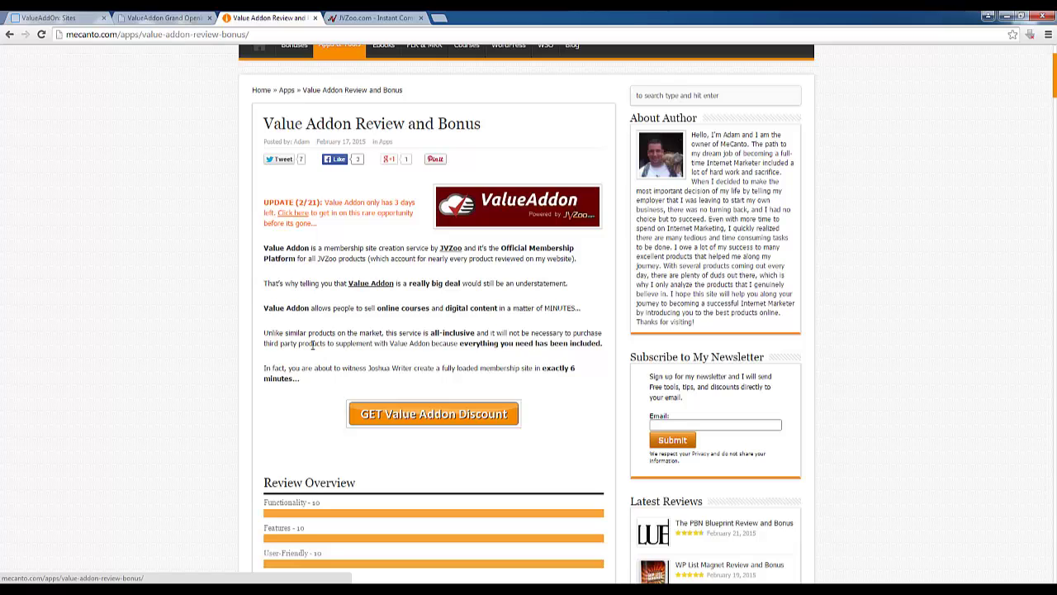
left_click_drag(313, 308, 442, 311)
left_click(446, 316)
left_click_drag(378, 308, 429, 309)
left_click(443, 352)
Examine the review's rating overview, the Value Addon in Action demo video and the What is Value Addon? section.
scroll(275, 380, "down", 5)
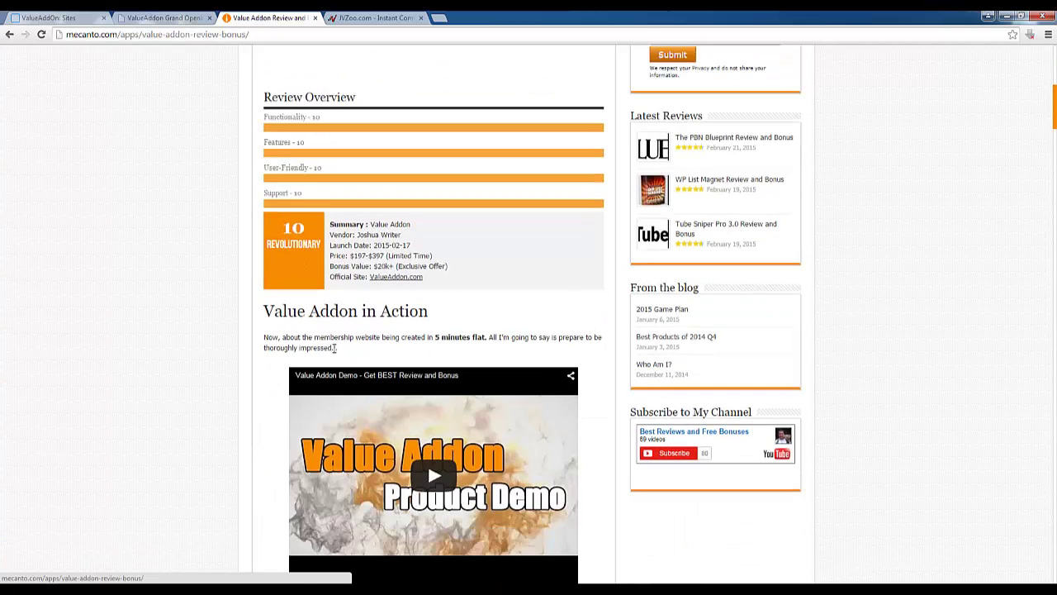
scroll(248, 409, "down", 1)
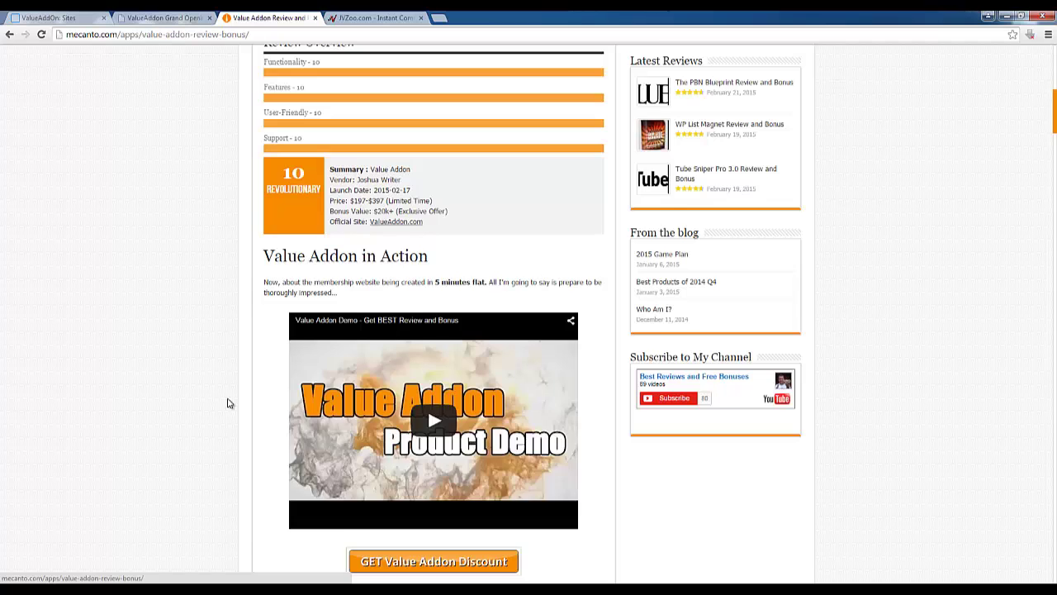
scroll(231, 405, "down", 1)
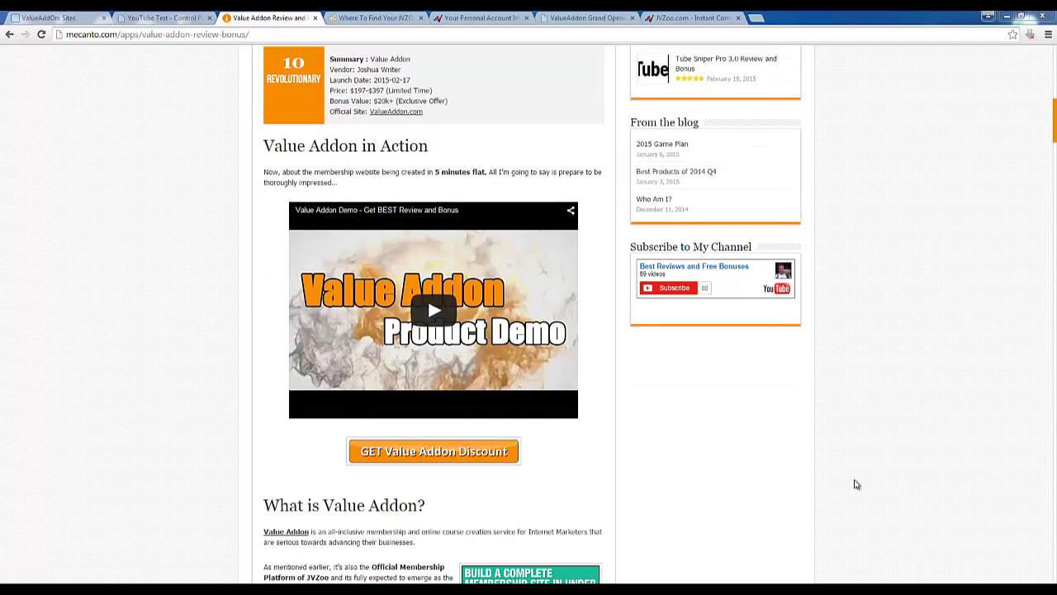
scroll(644, 434, "down", 1)
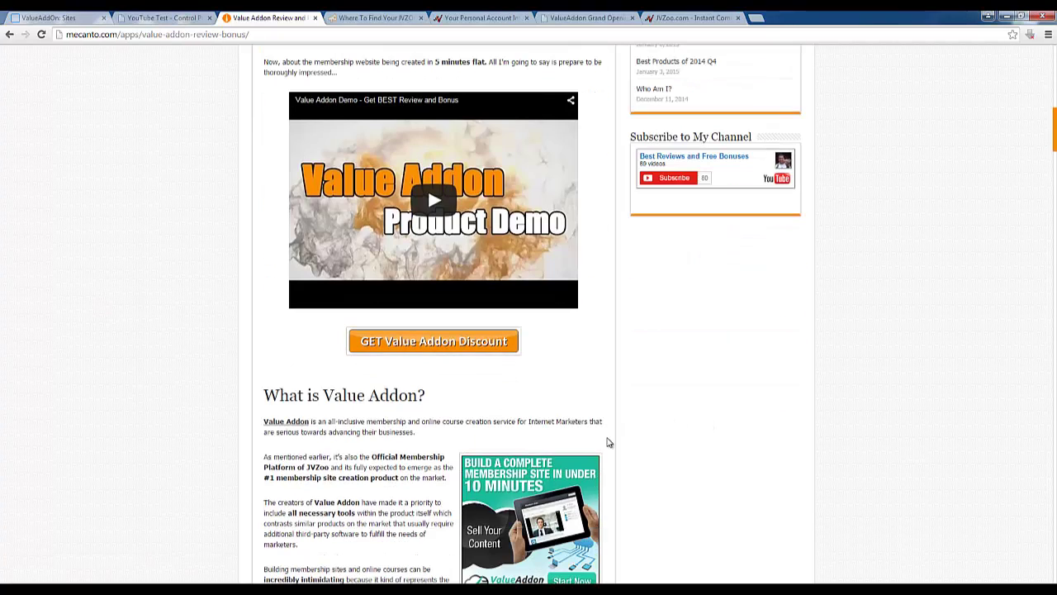
scroll(176, 285, "down", 1)
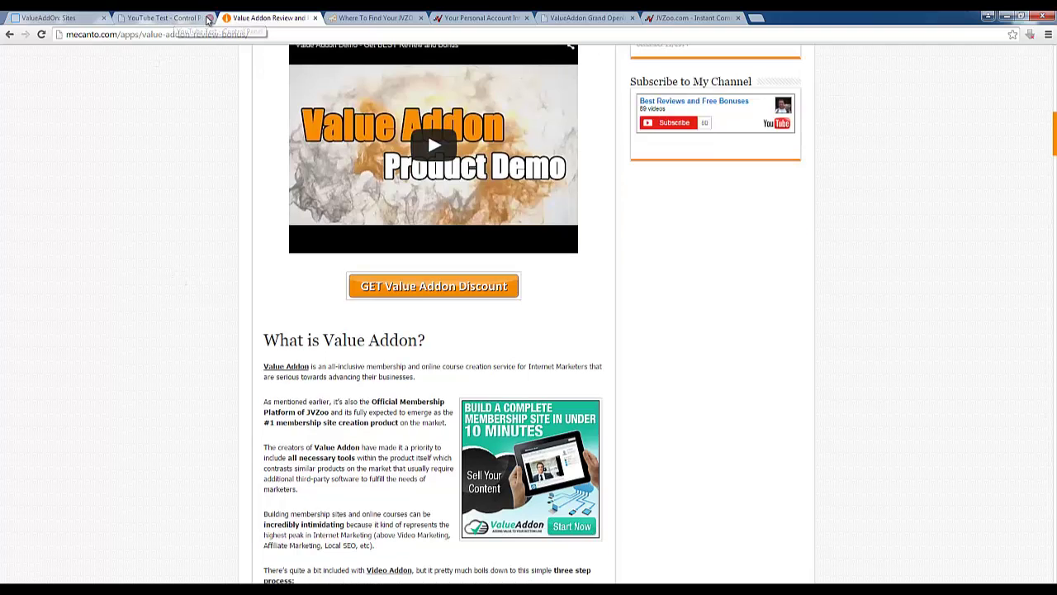
Close the YouTube Test control panel and ValueAddon sales pages, and switch to the ValueAddOn Sites admin page.
left_click(209, 17)
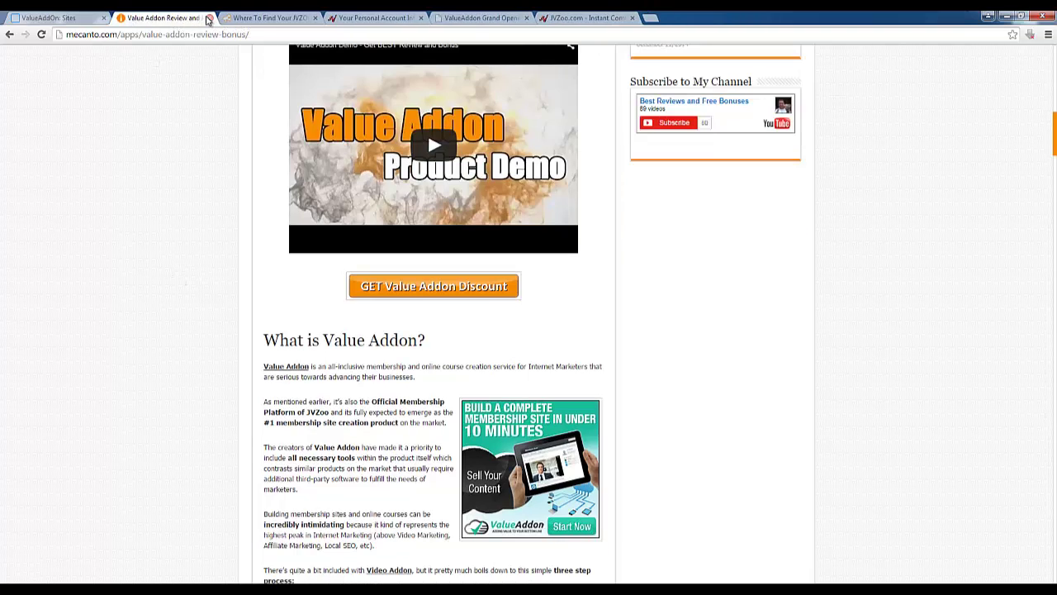
left_click(526, 17)
left_click(74, 17)
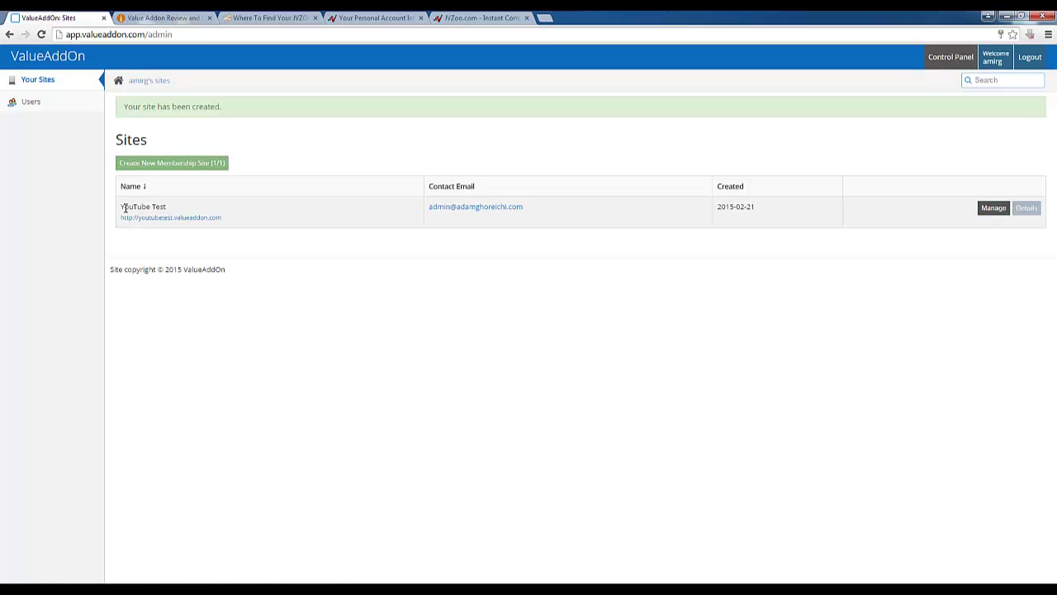
Examine the YouTube Test entry in the sites list, including its name, web address and creation date.
left_click_drag(122, 207, 155, 202)
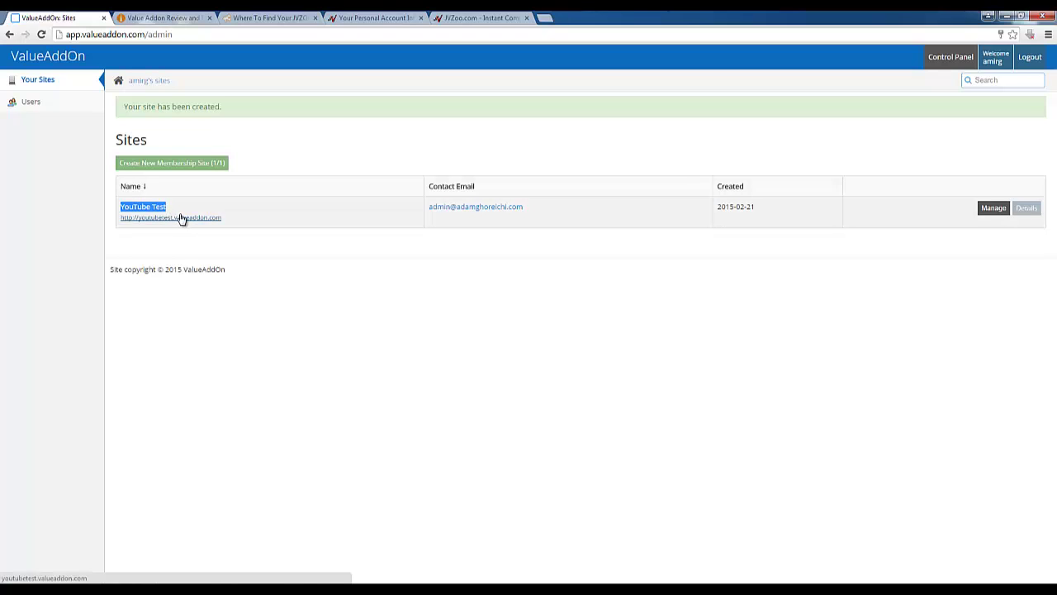
left_click_drag(243, 217, 128, 219)
triple_click(128, 219)
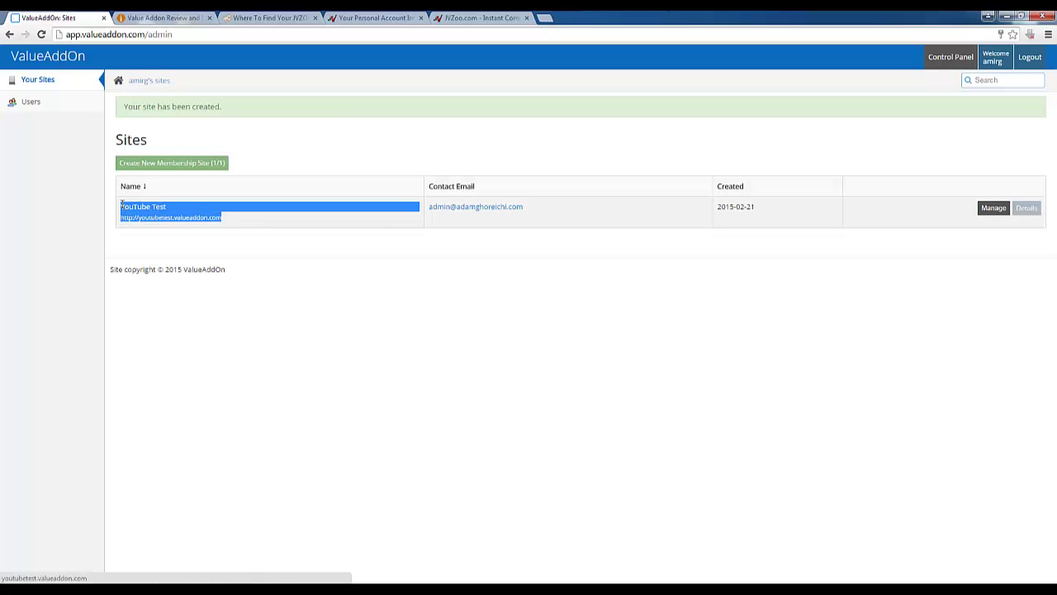
left_click(147, 221)
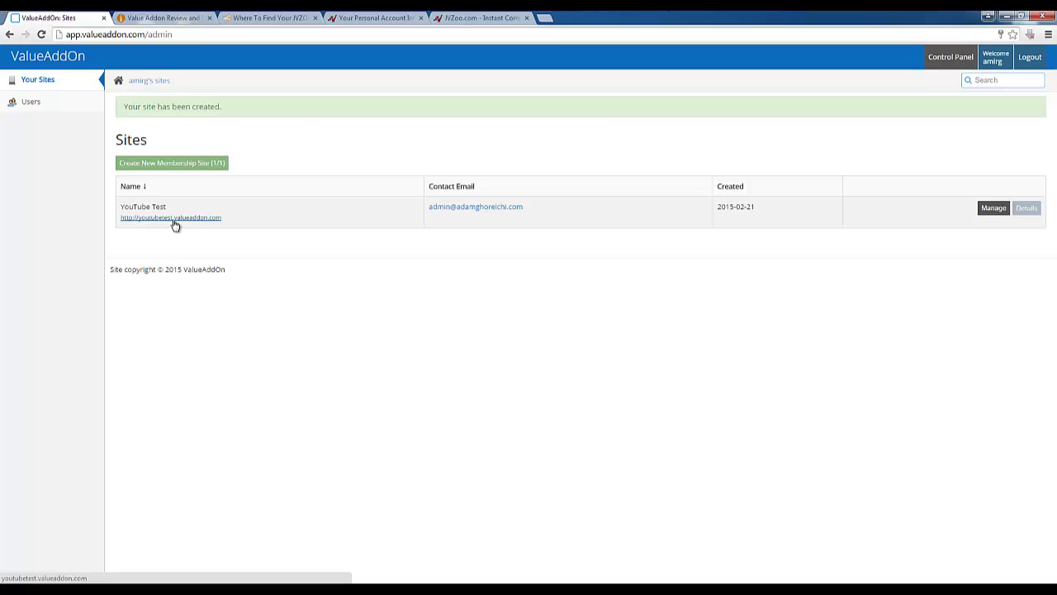
left_click_drag(226, 222, 177, 225)
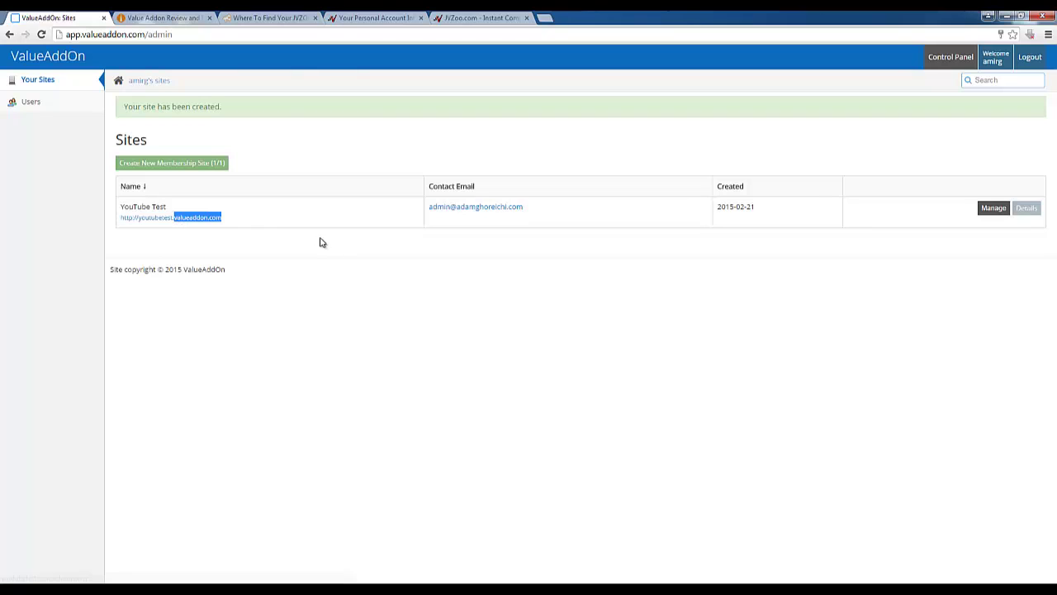
left_click(286, 223)
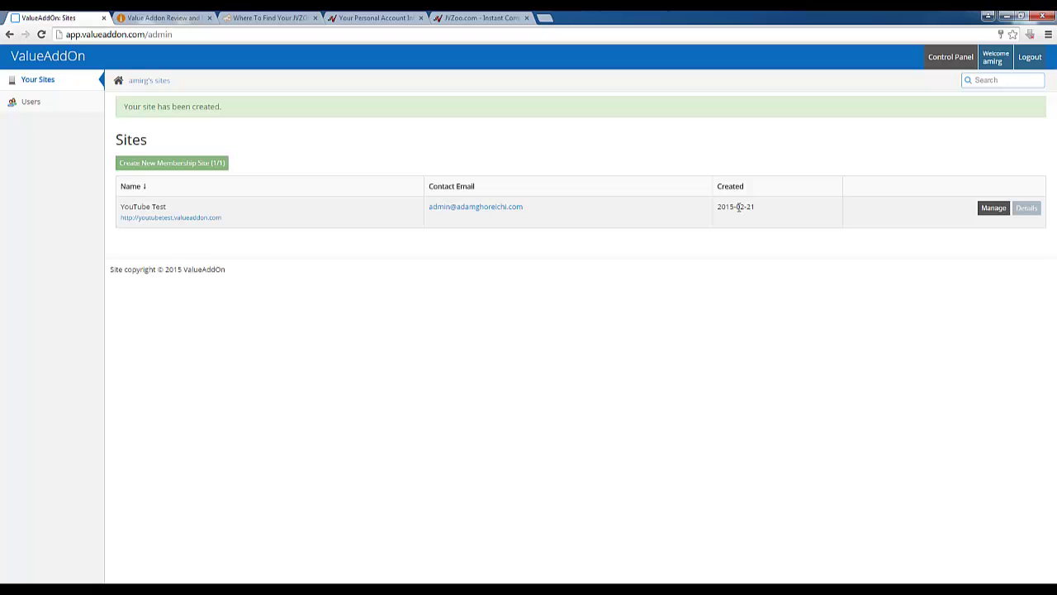
left_click_drag(736, 207, 763, 209)
left_click(770, 221)
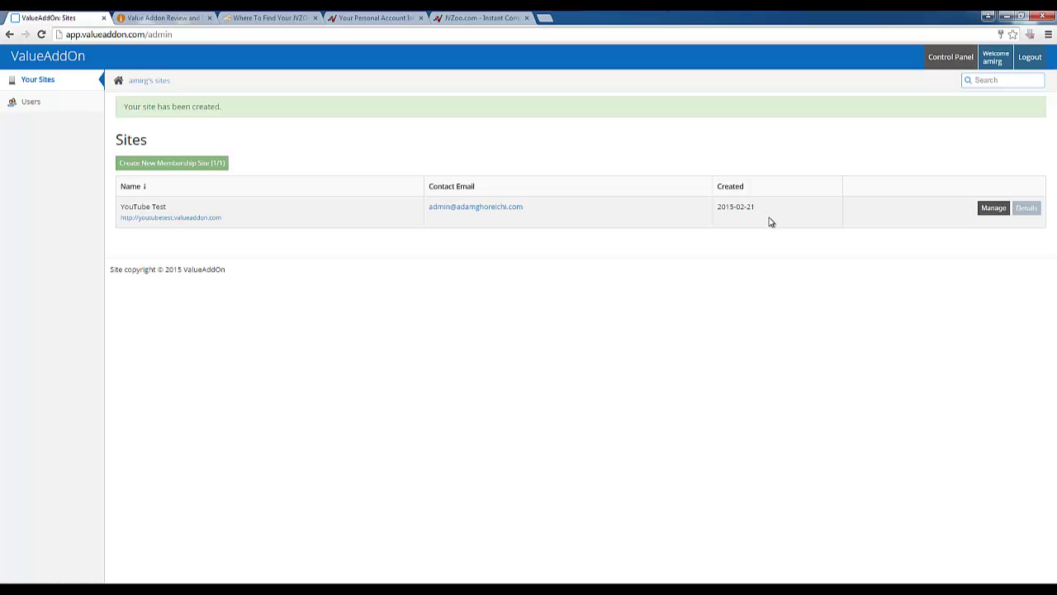
Open the management control panel of the YouTube Test membership site.
left_click(994, 208)
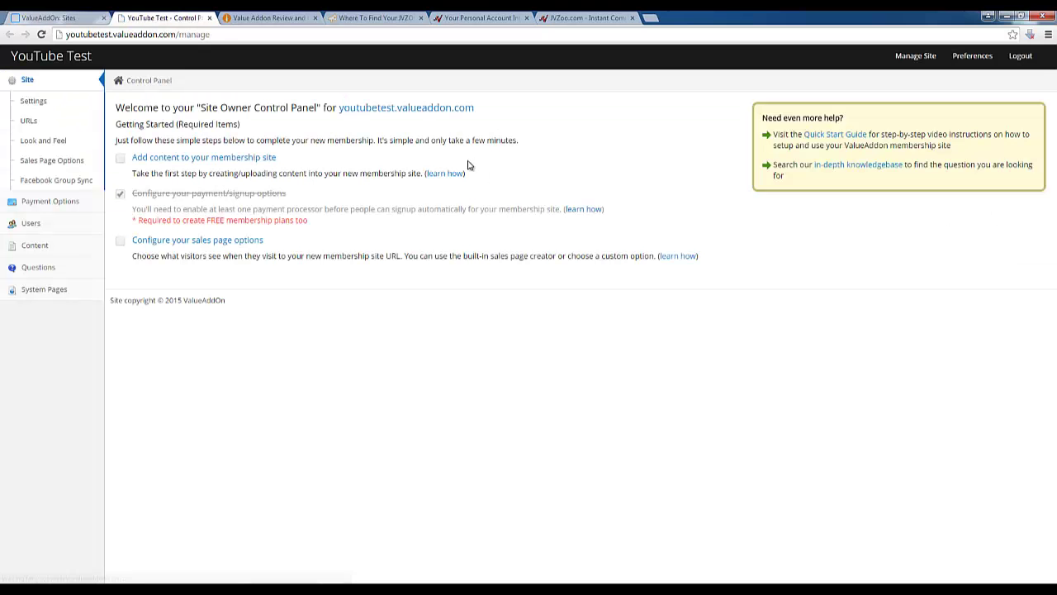
left_click(53, 21)
left_click(136, 18)
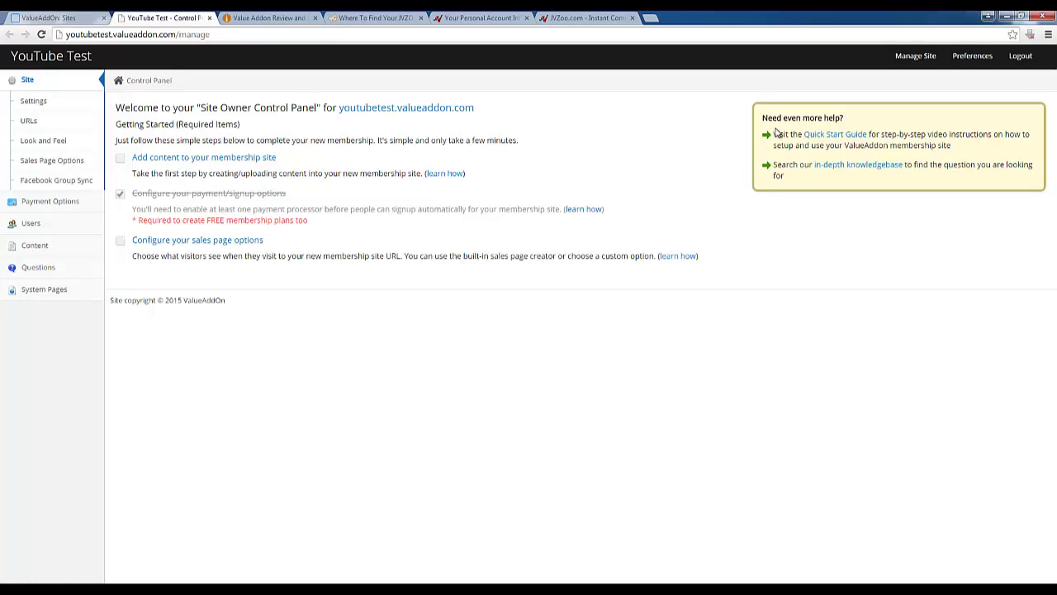
Open the Quick Start Guide separately, view its How To Login and Creating Sites tutorials, and return to the YouTube Test control panel.
right_click(835, 136)
left_click(867, 143)
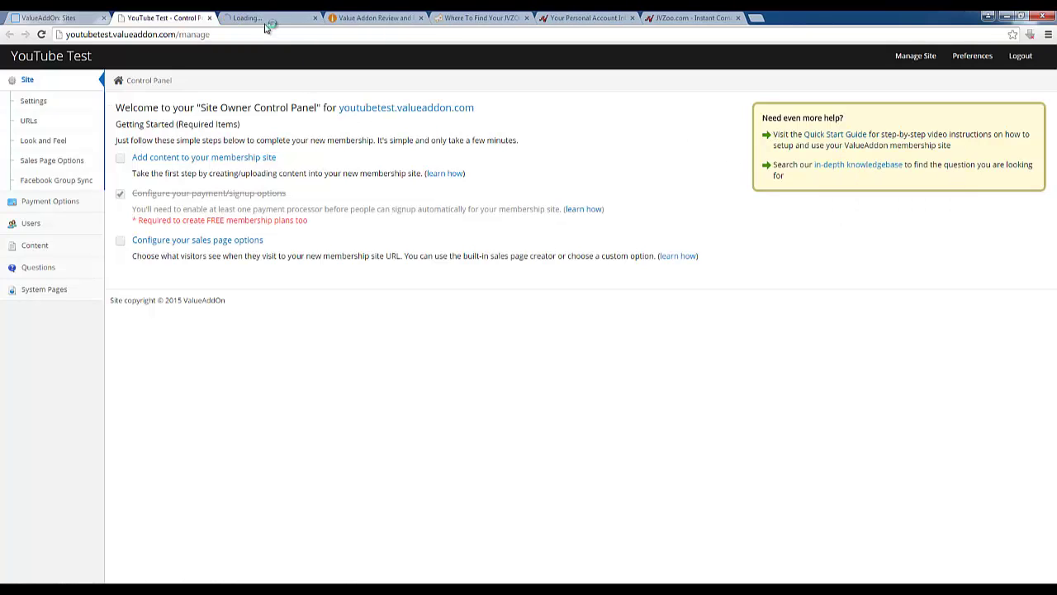
left_click(266, 20)
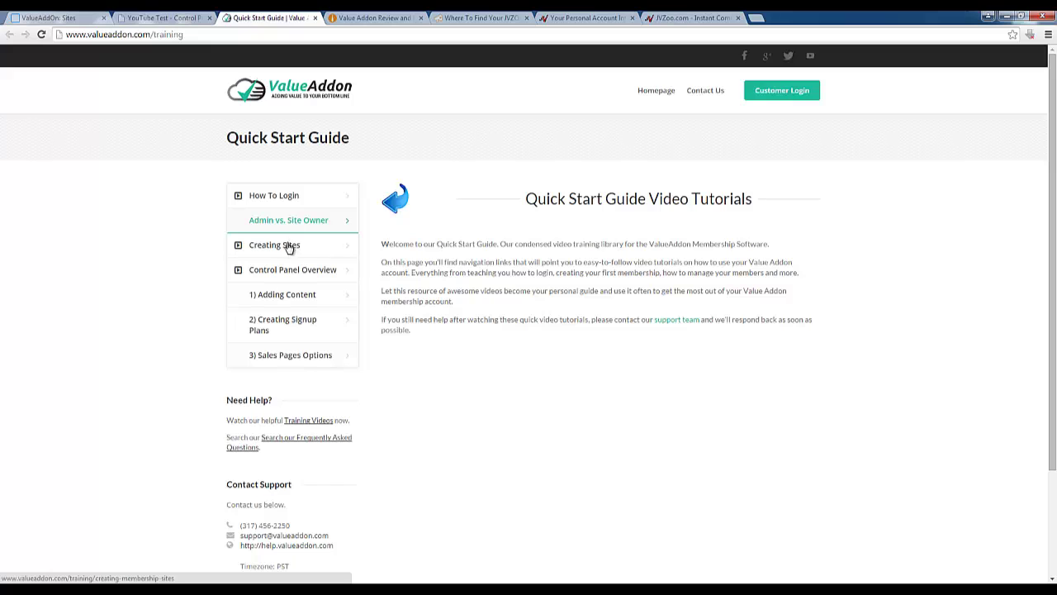
left_click(240, 200)
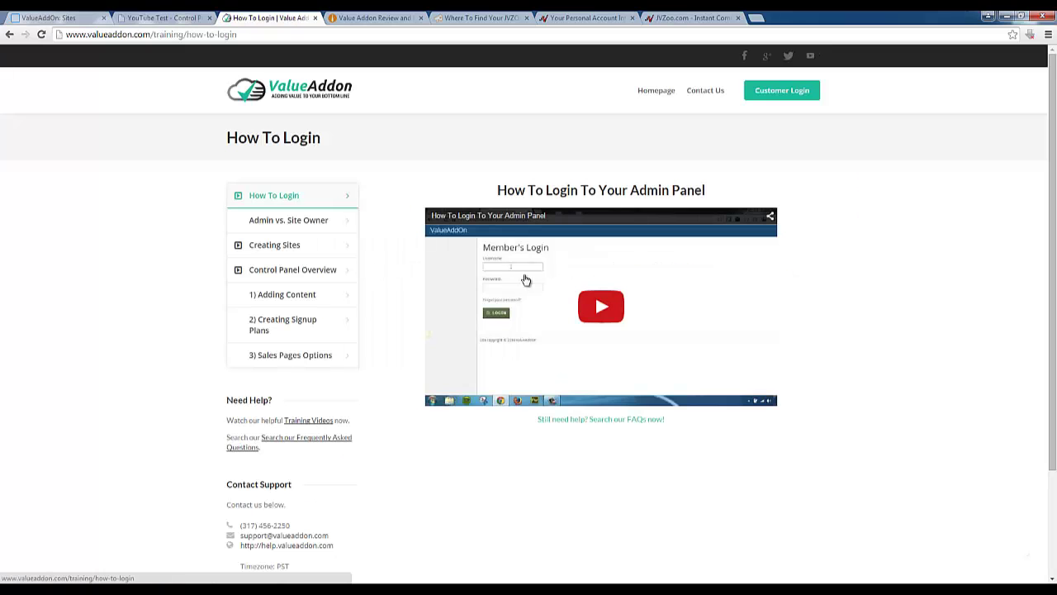
left_click(277, 248)
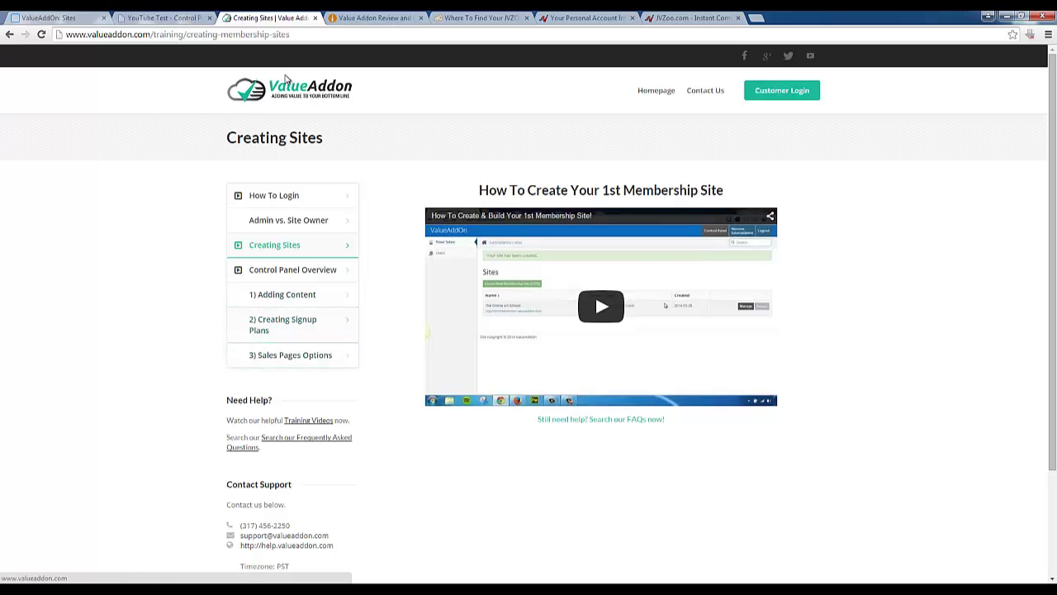
left_click(163, 17)
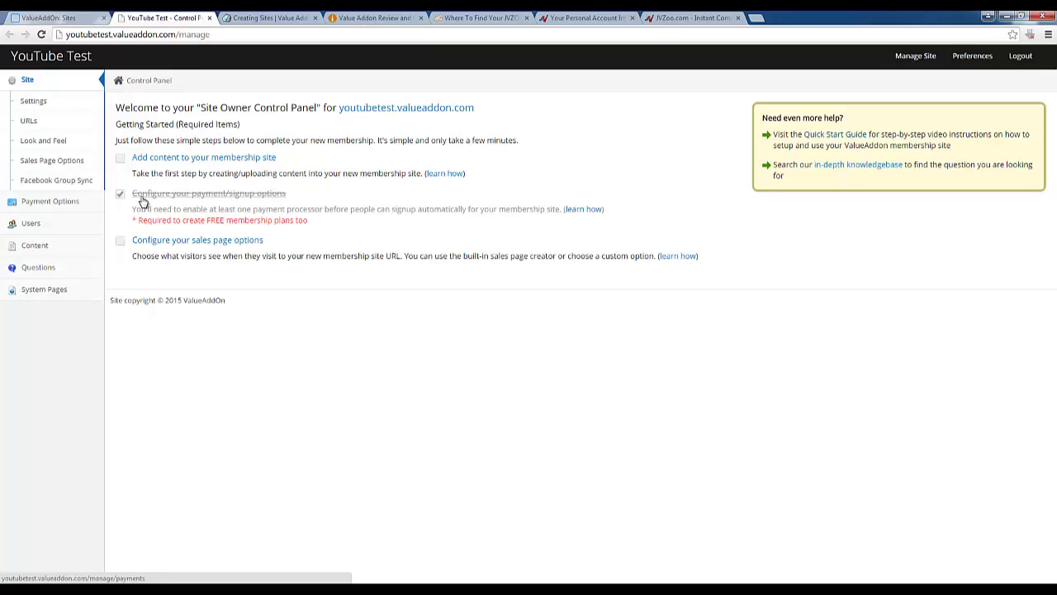
Examine the getting-started checklist items for adding content to the membership site and configuring its sales page options.
right_click(68, 202)
left_click(82, 208)
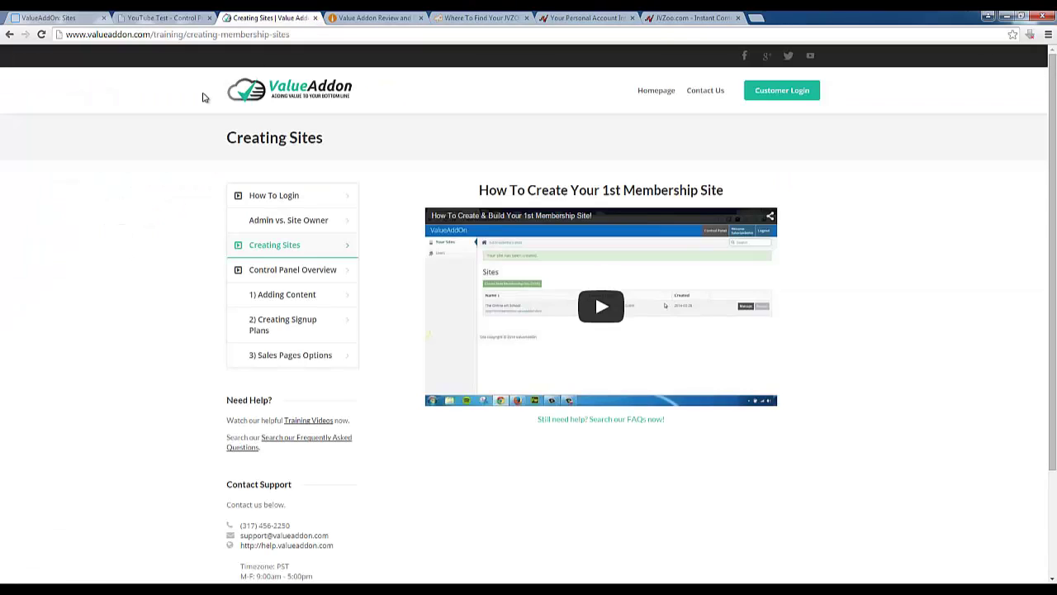
left_click(175, 17)
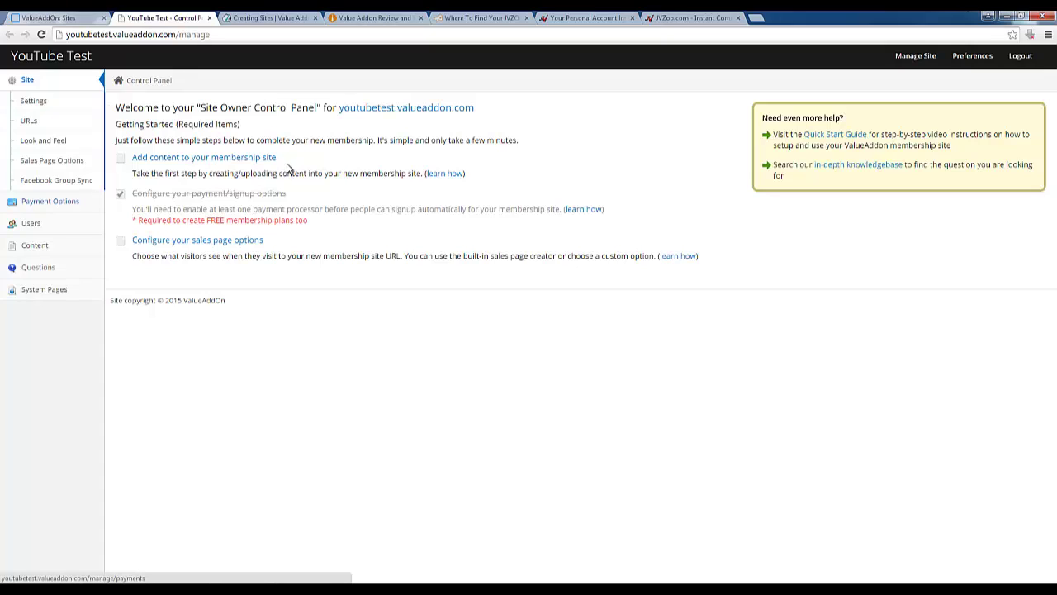
left_click_drag(278, 159, 136, 165)
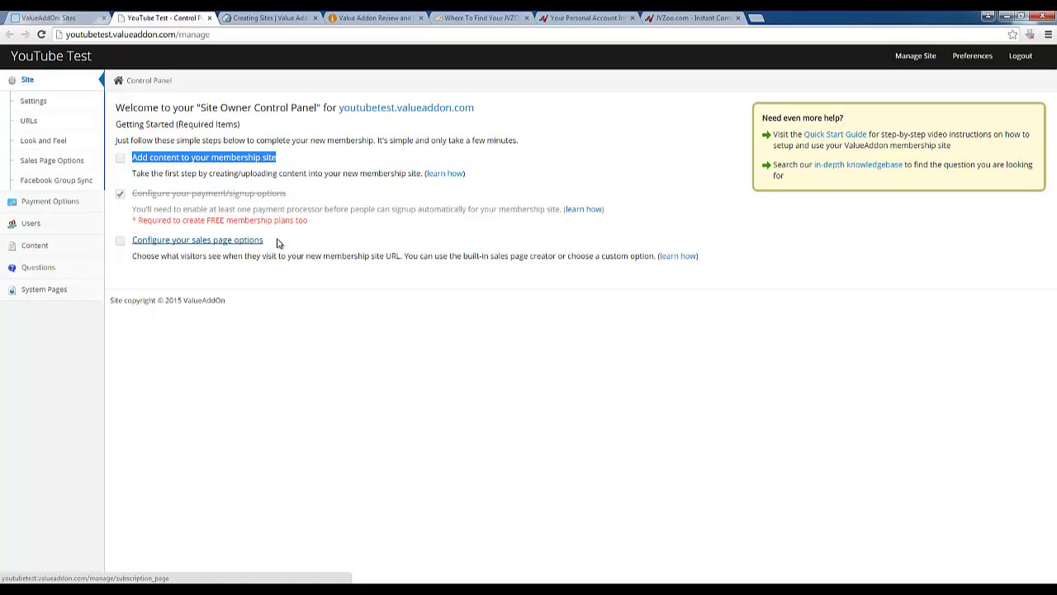
left_click_drag(276, 240, 133, 244)
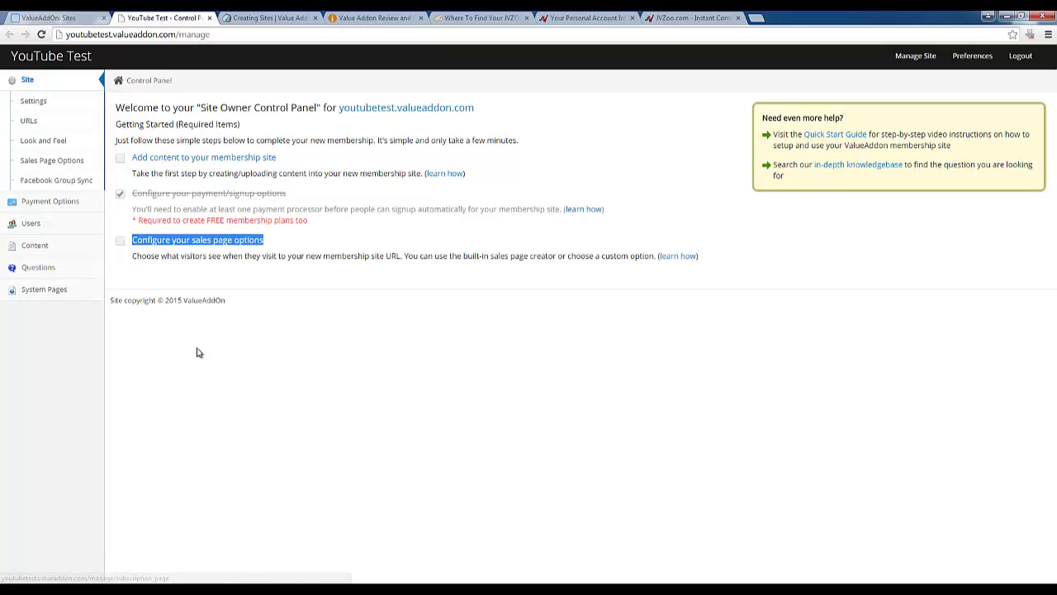
left_click(240, 387)
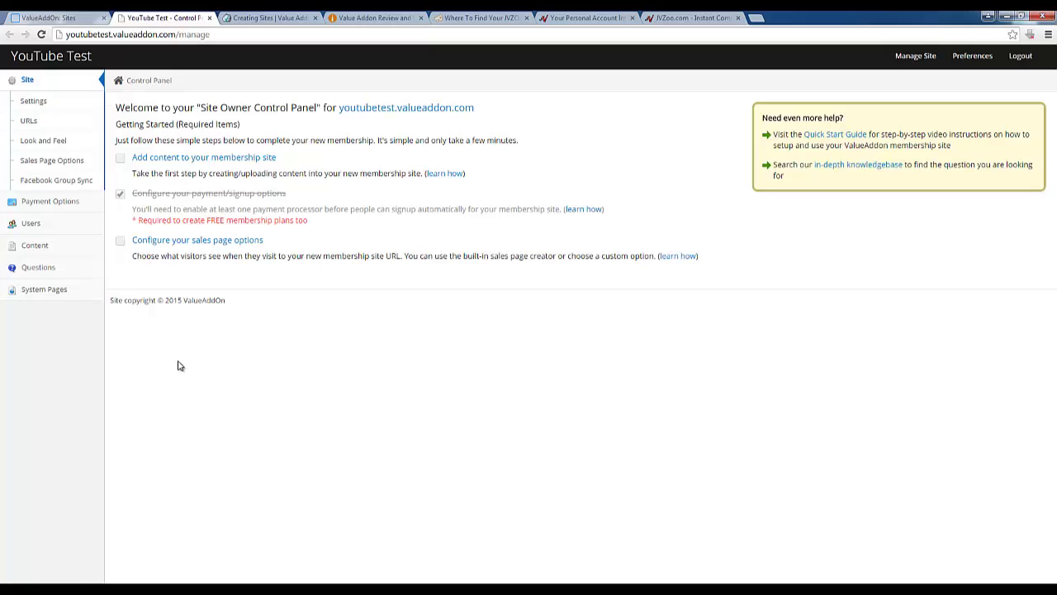
Start a new course named Mobile Business In A Box with the description "This is a test description for my Value Addon YouTube demo.".
left_click(197, 161)
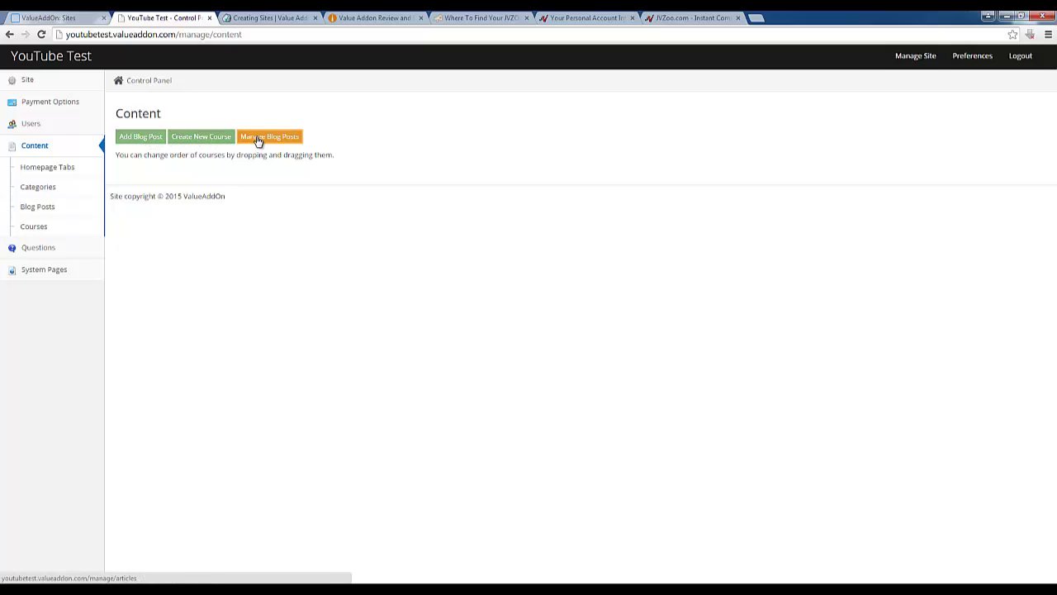
left_click(185, 144)
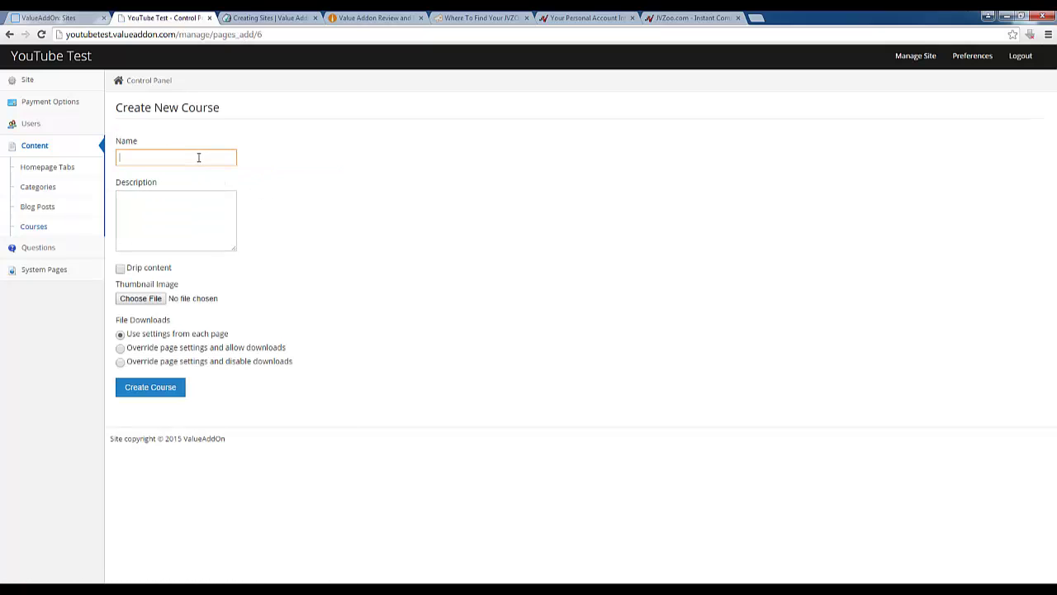
type("Mobile")
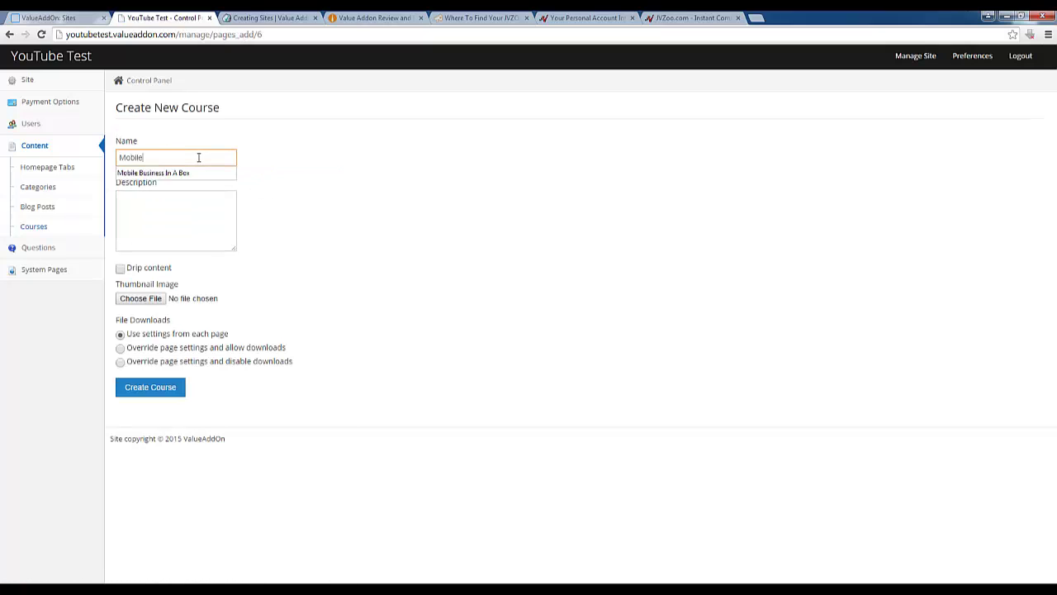
key("Down")
key("Tab")
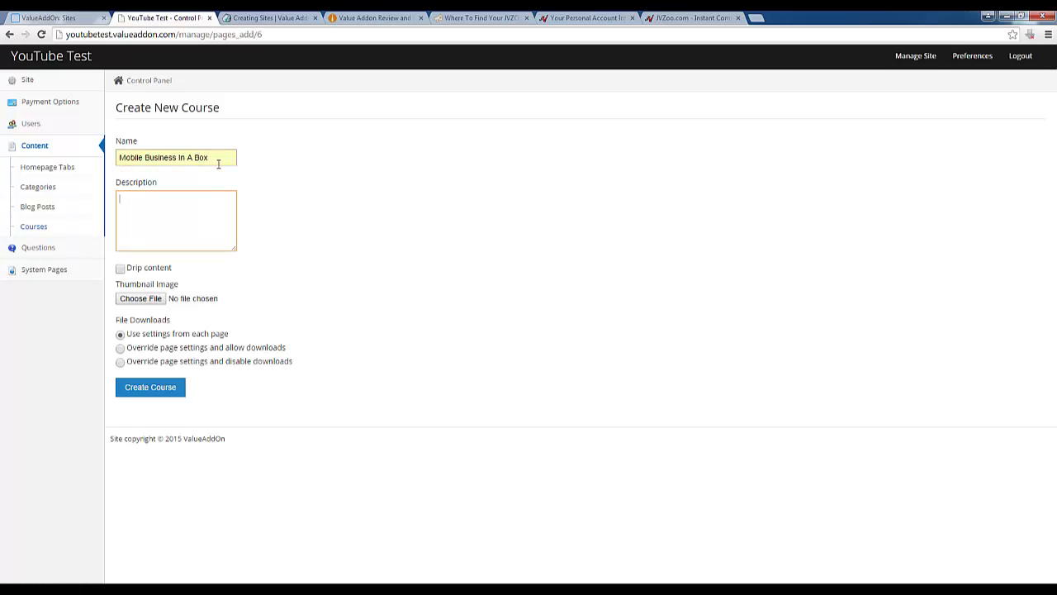
left_click_drag(214, 157, 104, 168)
left_click(211, 156)
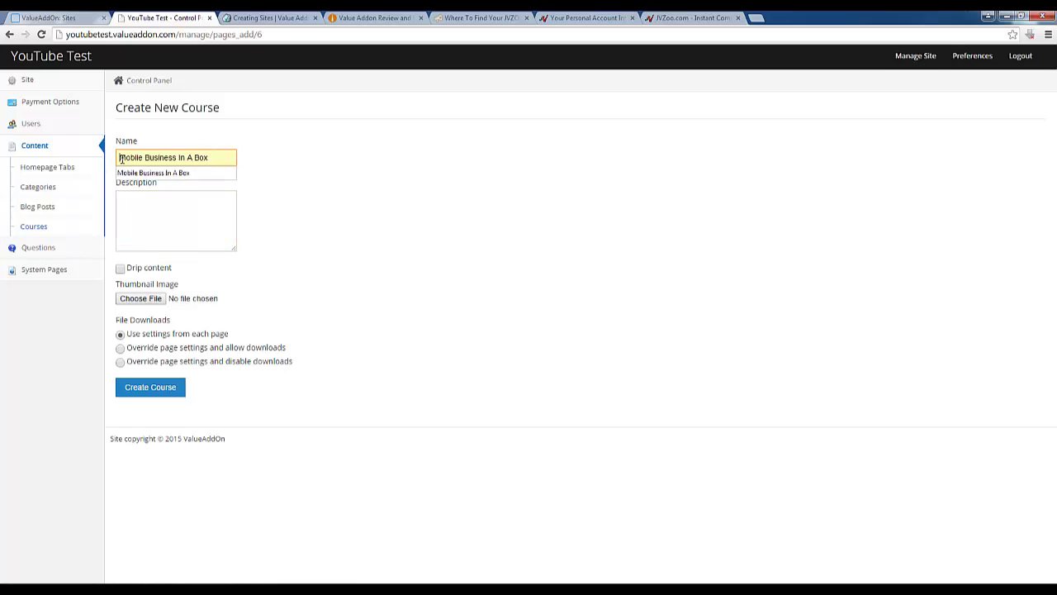
left_click(174, 210)
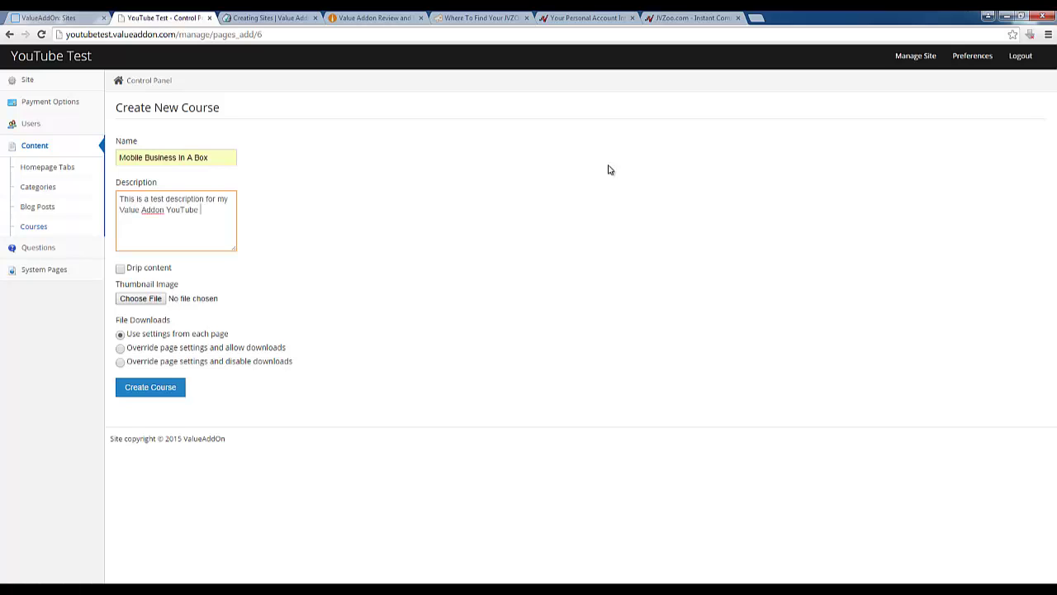
left_click(378, 263)
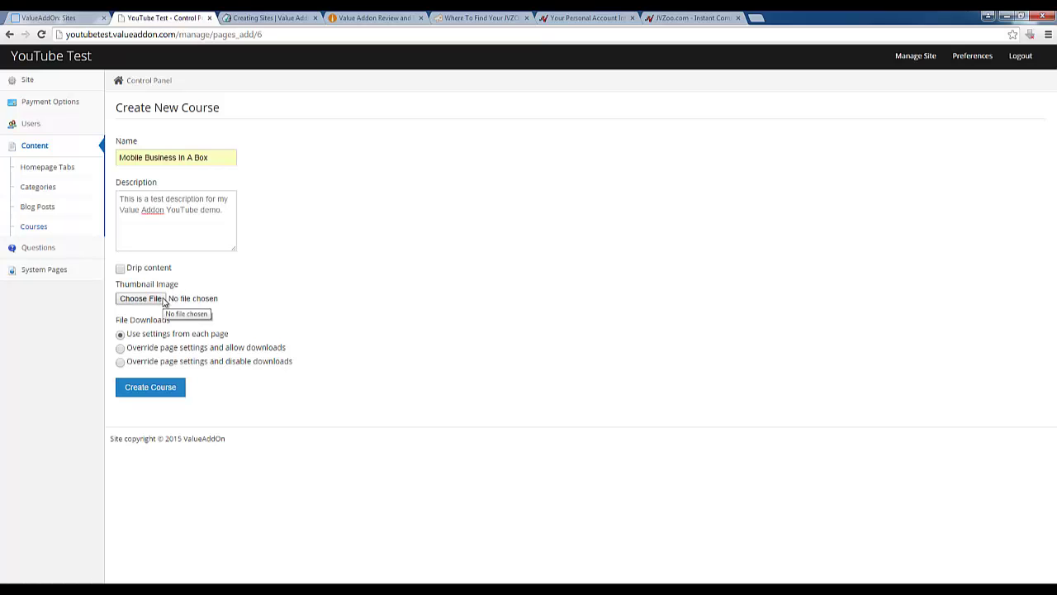
Switch to the file explorer window, copy the path of the folder holding the course files, and return to the course form.
mouse_move(71, 589)
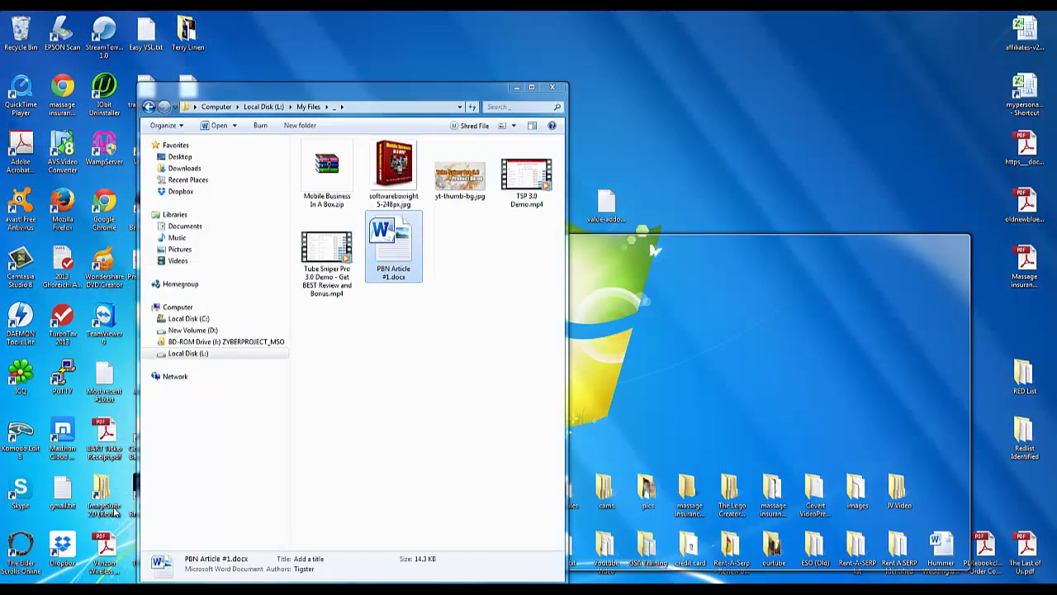
left_click(71, 537)
left_click(402, 108)
right_click(402, 109)
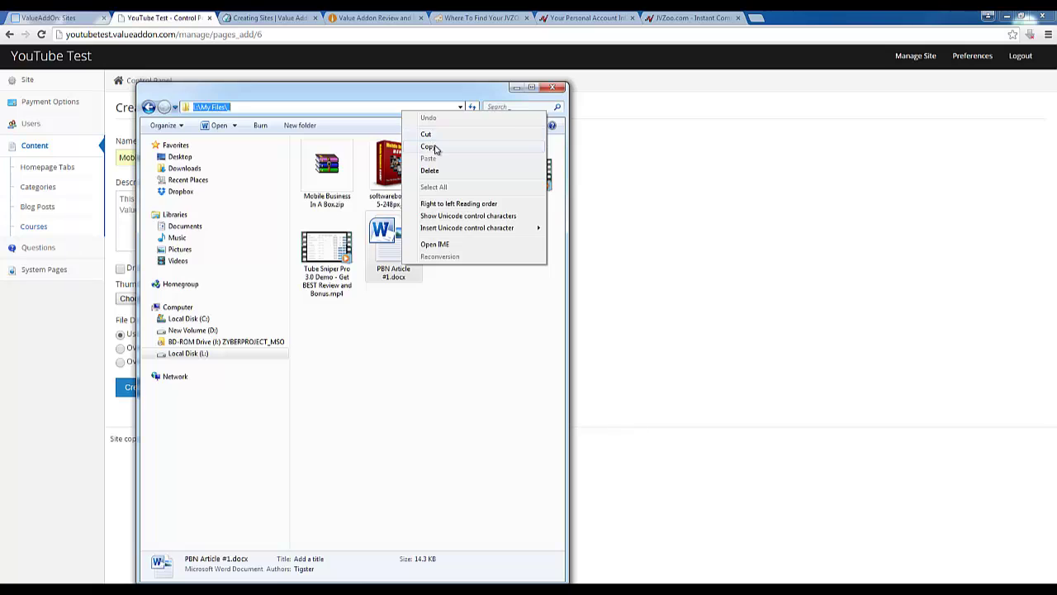
left_click(432, 146)
left_click(517, 88)
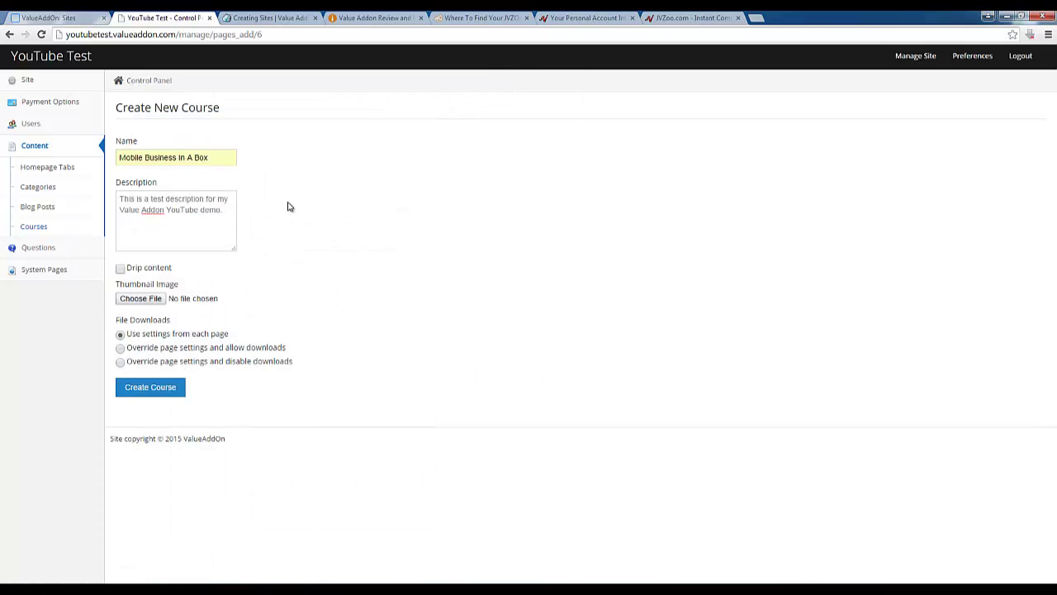
Choose softwareboxright5-248px.jpg from the copied folder path as the new course's thumbnail image.
left_click(157, 299)
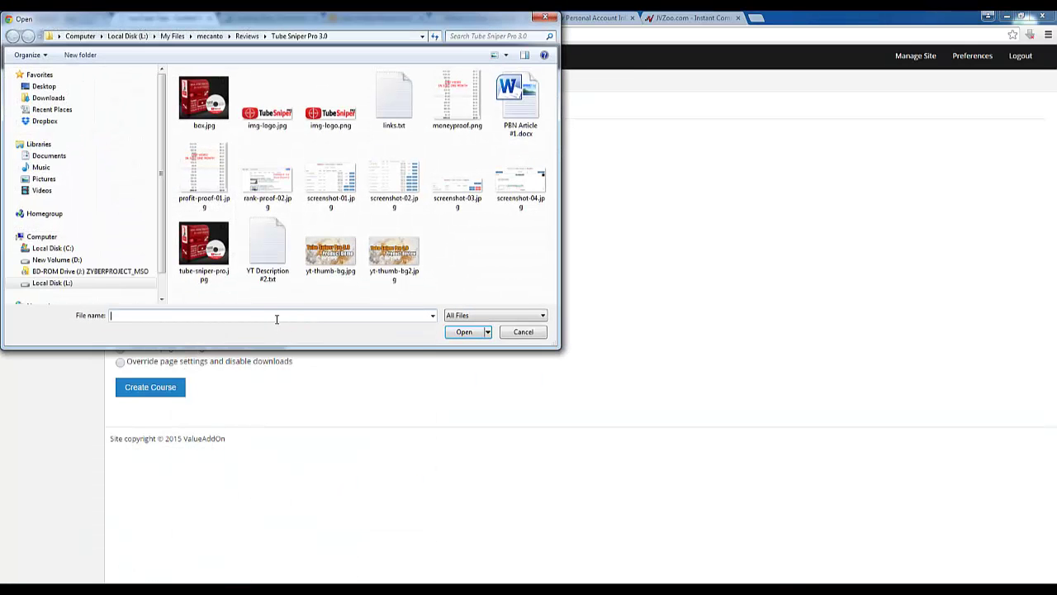
right_click(278, 317)
left_click(295, 365)
key("Return")
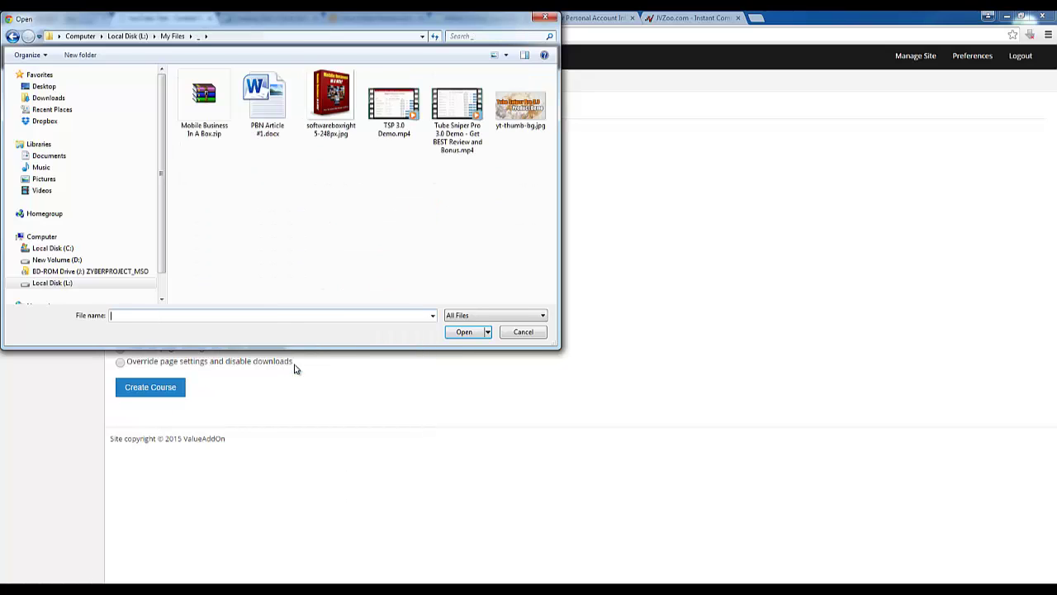
left_click(346, 132)
left_click(462, 331)
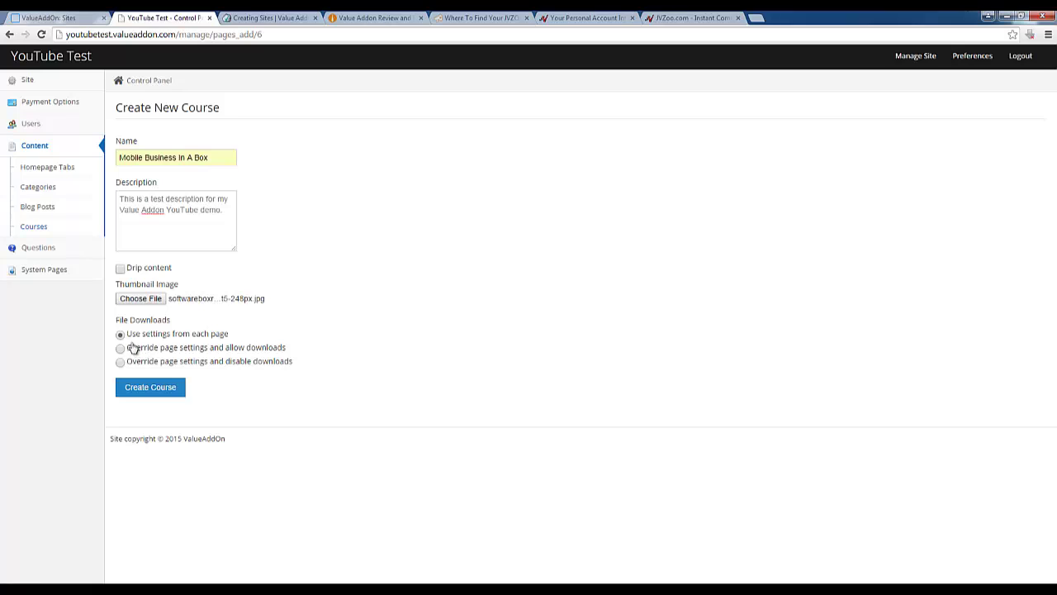
Create the course, view its Course Settings page, and return to the course's management page.
left_click(150, 387)
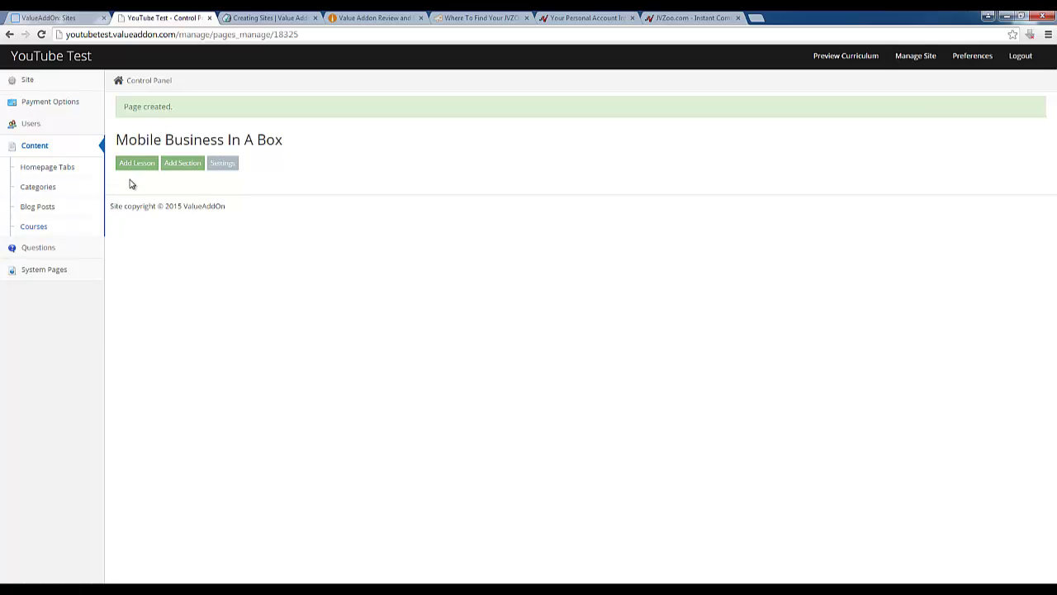
left_click(221, 166)
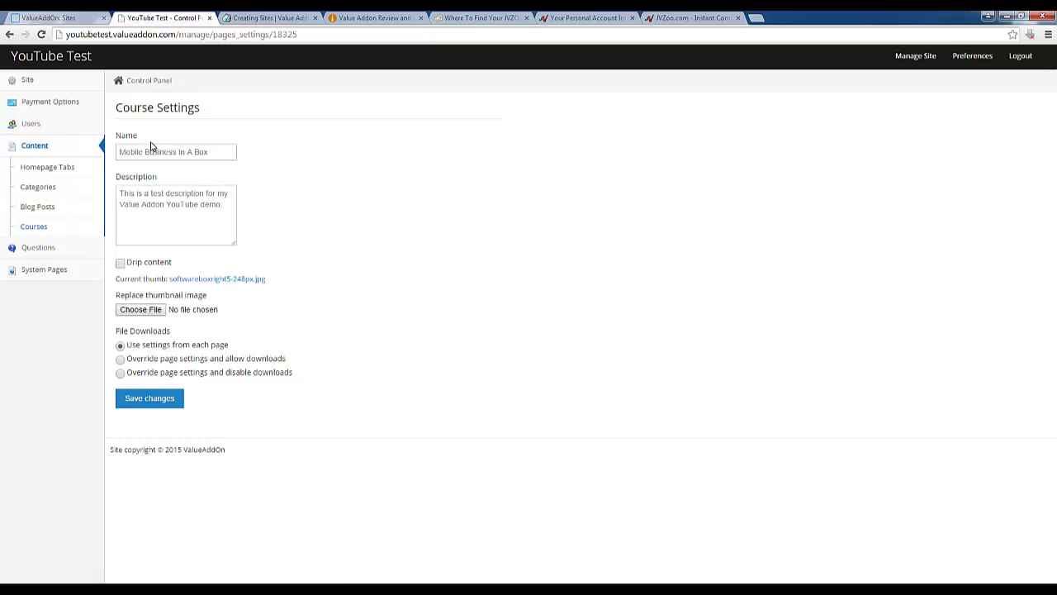
left_click(10, 35)
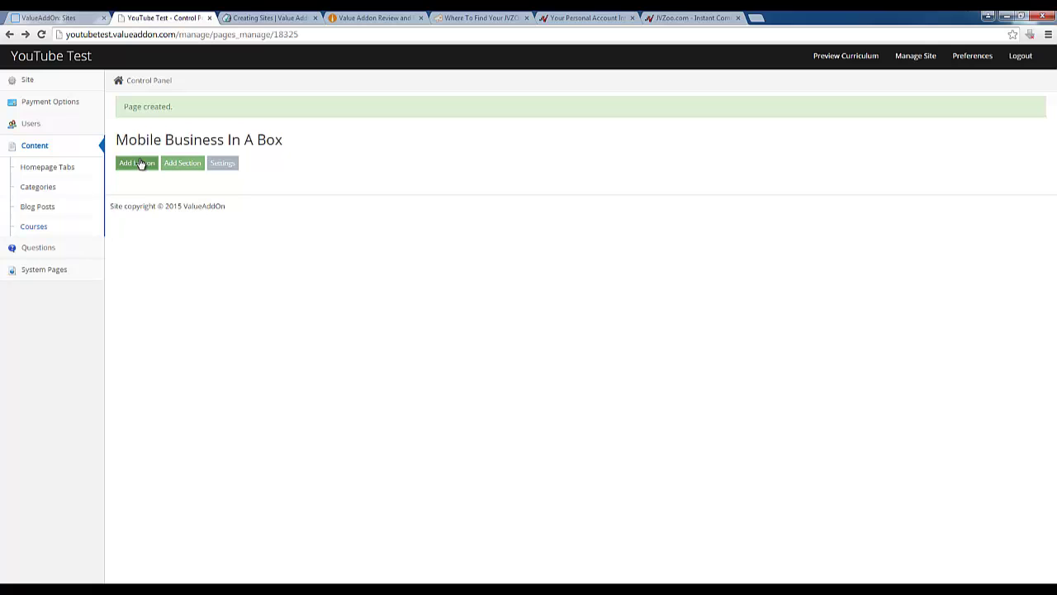
Start a text lesson titled Lesson #1 in the course with the summary "This is lesson #1 and introduction to Mobile Business In A Box.".
left_click(139, 165)
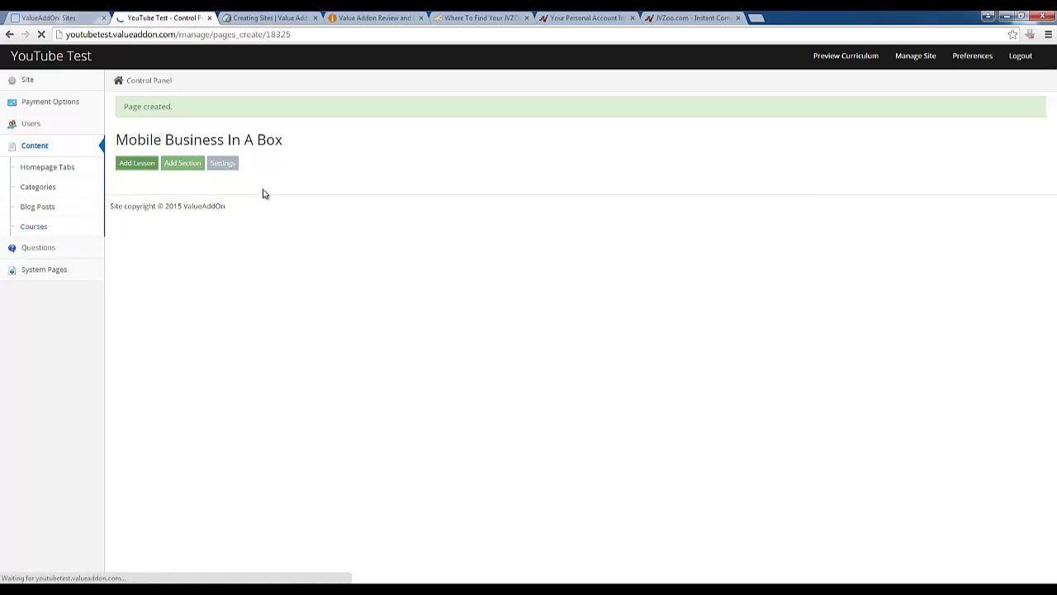
left_click(197, 158)
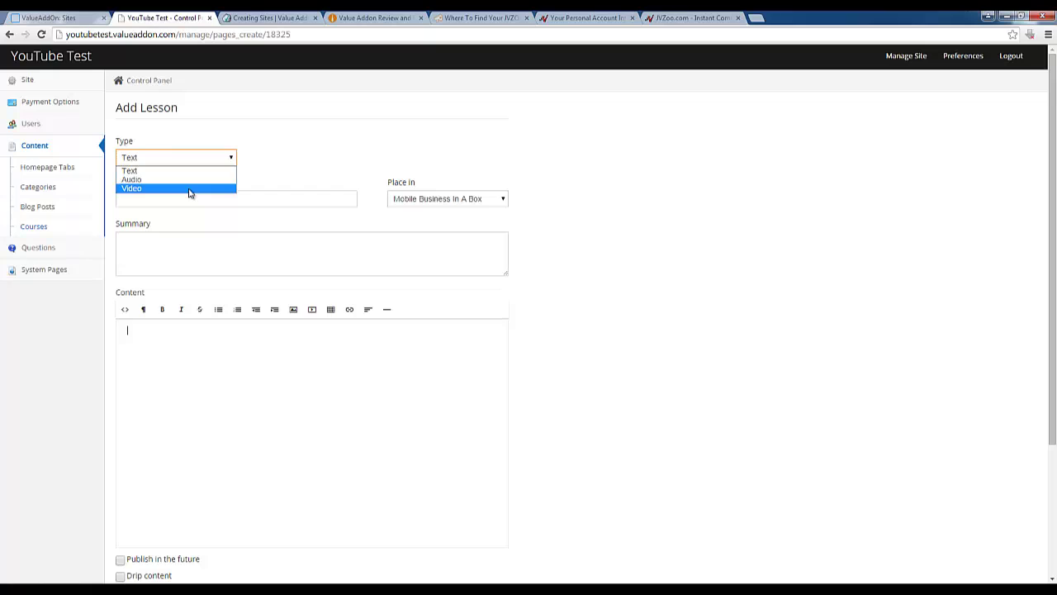
left_click(189, 171)
left_click(181, 198)
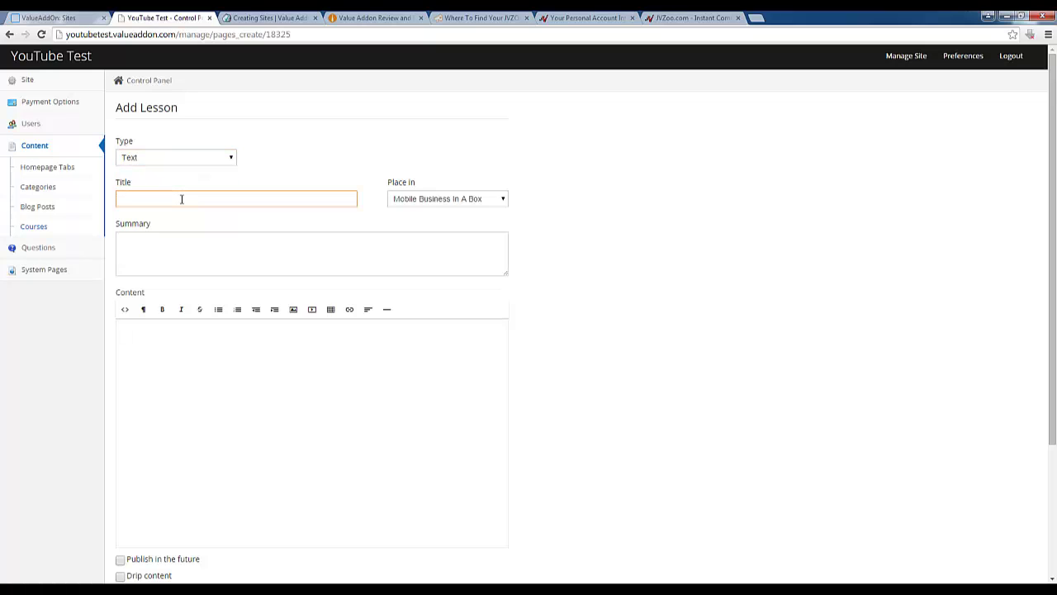
type("Lesson")
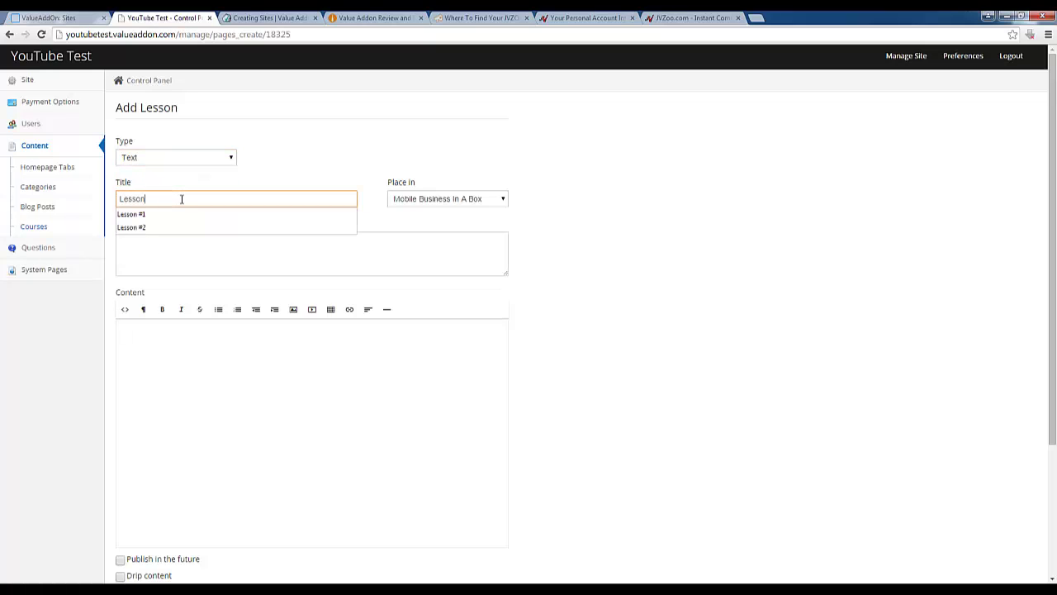
type(" #1")
key("Tab")
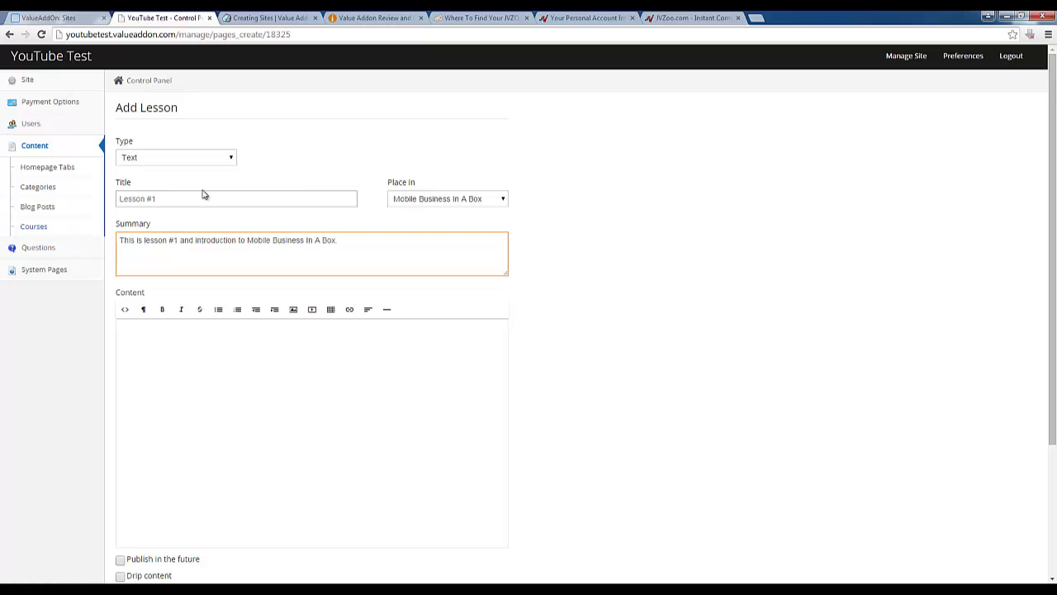
left_click(493, 201)
left_click(570, 215)
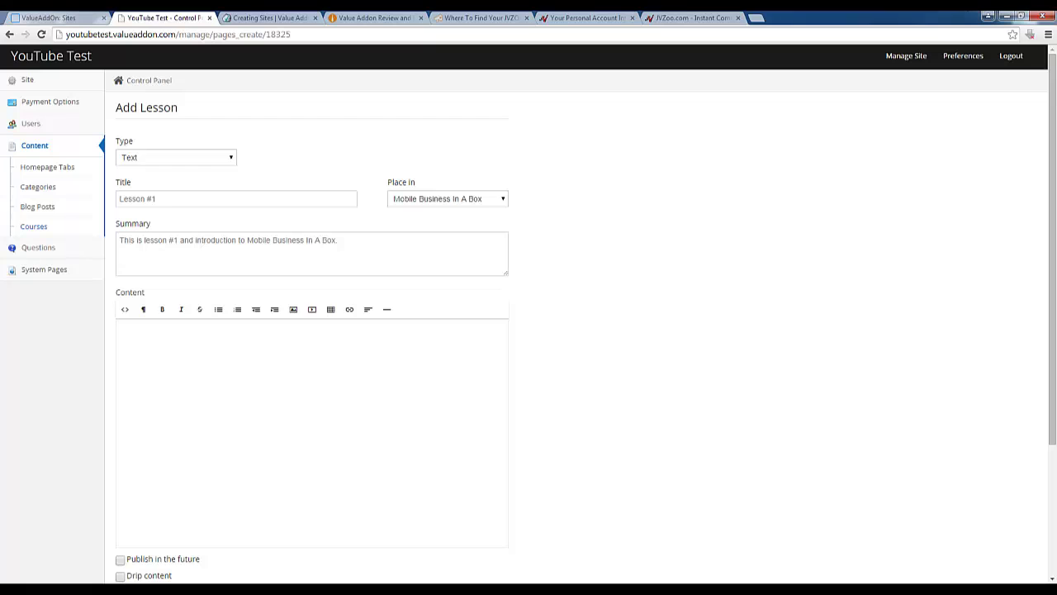
Copy the entire text of the Word document PBN Article #1.docx into the lesson's content.
left_click(469, 336)
key("alt+Tab")
double_click(395, 263)
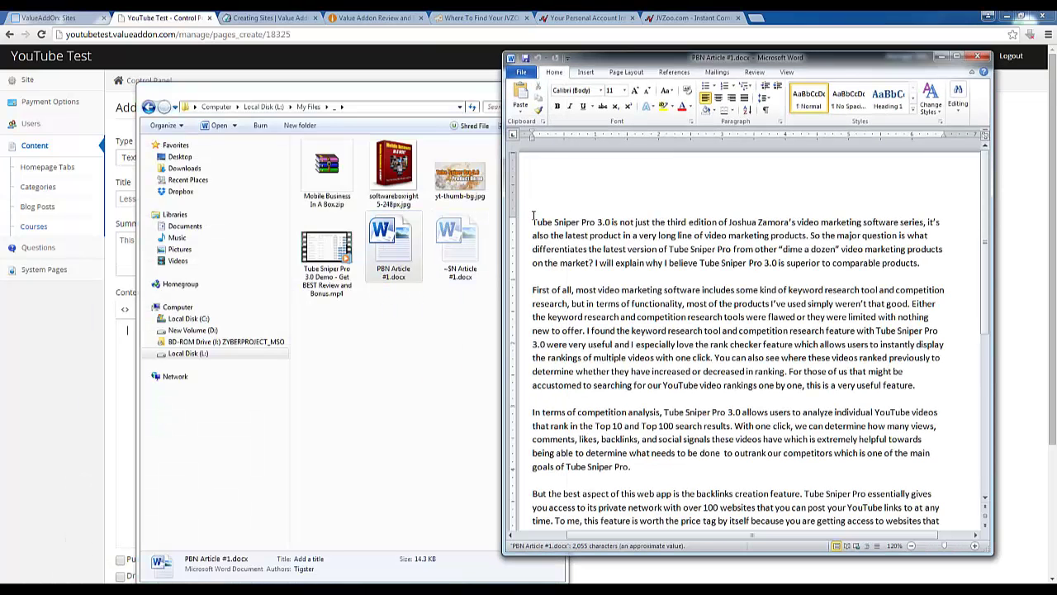
key("ctrl+a")
key("ctrl+c")
left_click(941, 57)
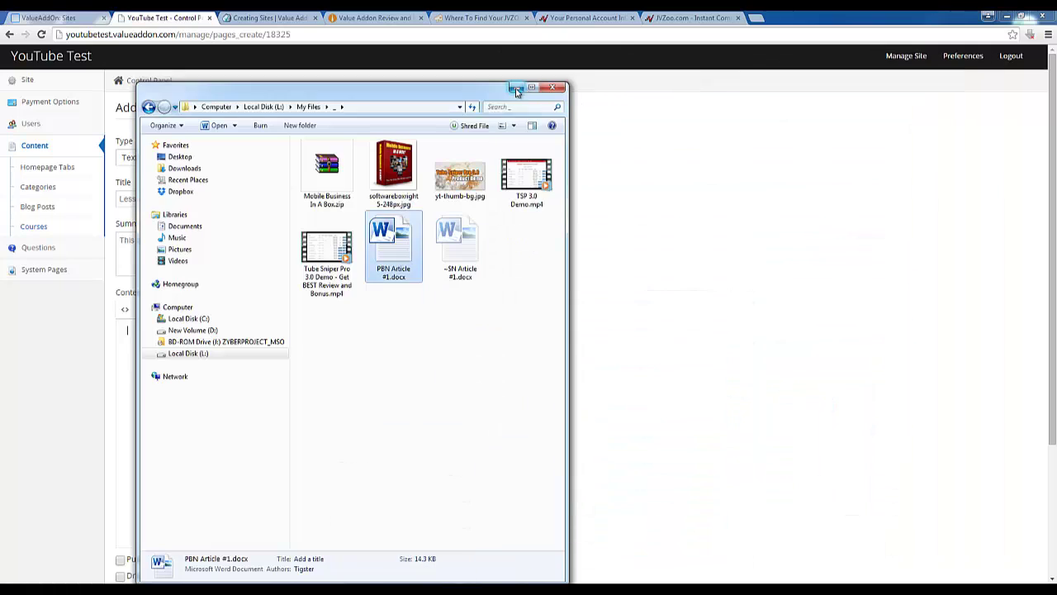
left_click(516, 88)
left_click(223, 375)
key("ctrl+v")
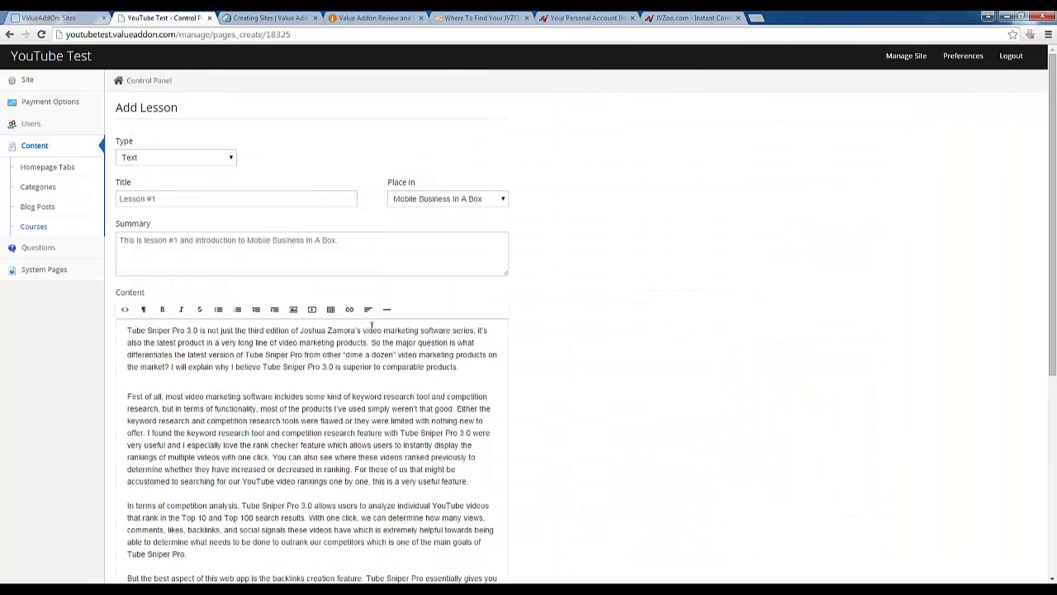
Review the pasted lesson content and add the tag "mobile business in a box" to the lesson.
scroll(495, 367, "down", 5)
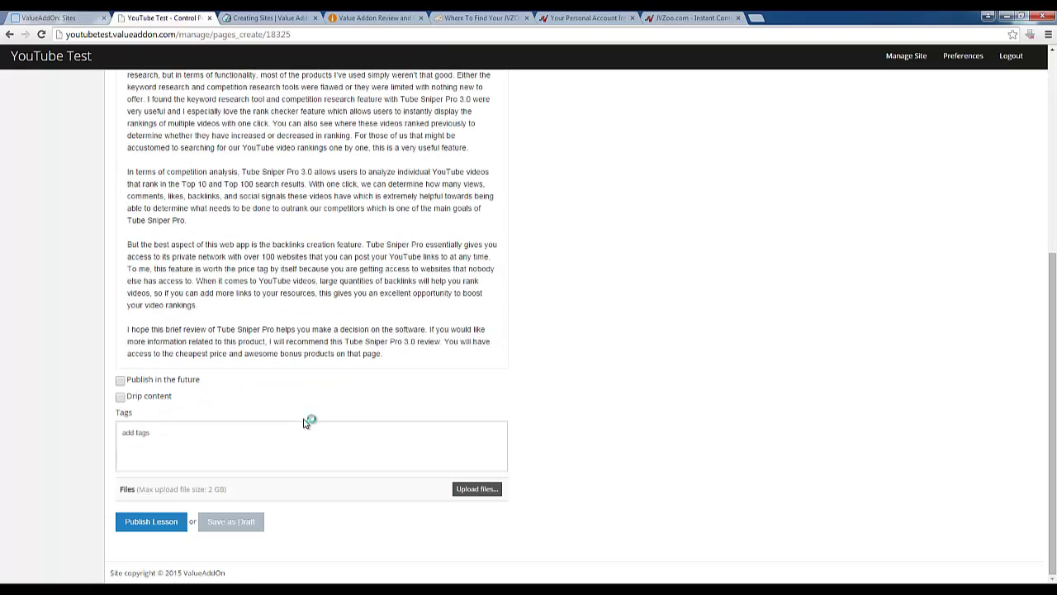
scroll(304, 283, "up", 1)
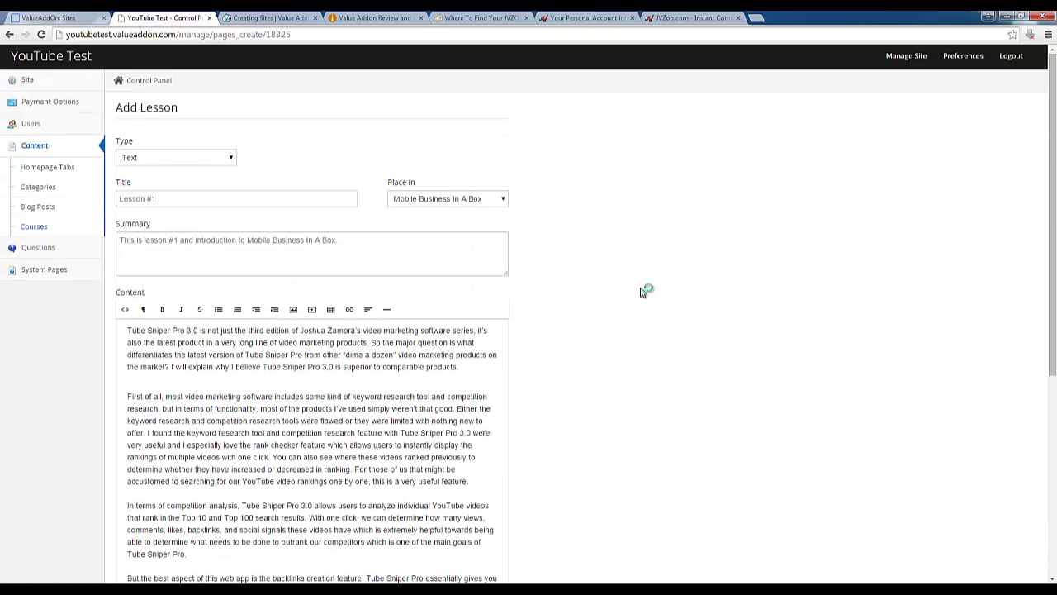
scroll(418, 372, "down", 5)
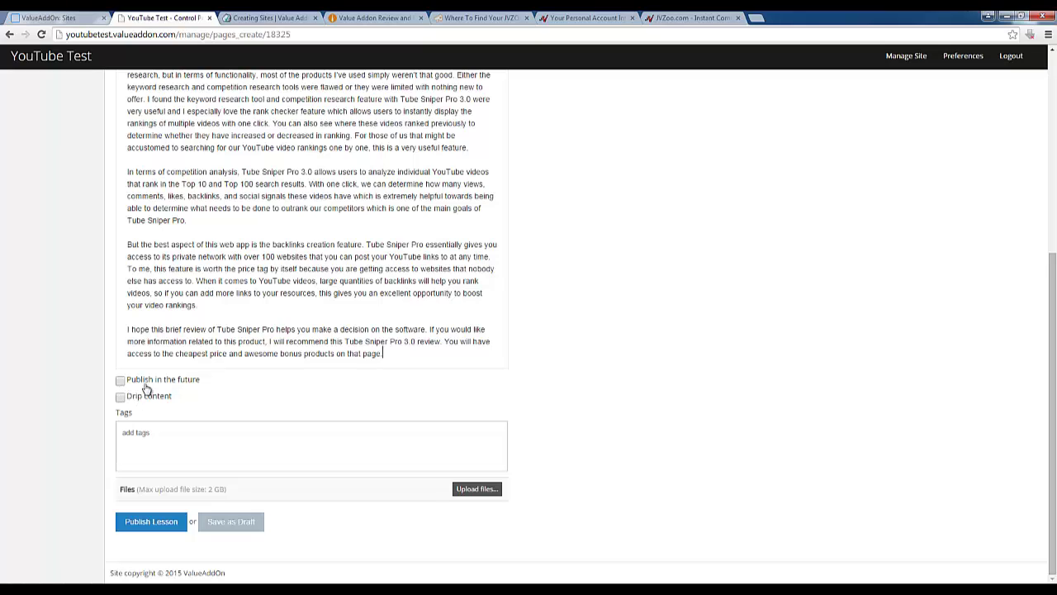
left_click(151, 433)
type("mobile business in a box")
key("Return")
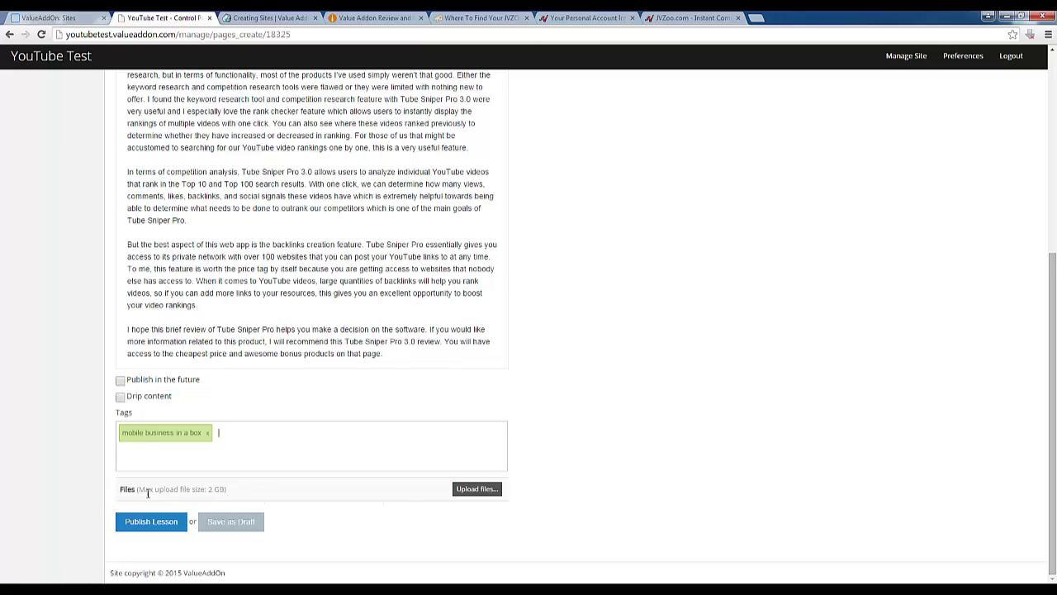
Attach Mobile Business In A Box.zip to the lesson and publish the lesson.
left_click(468, 491)
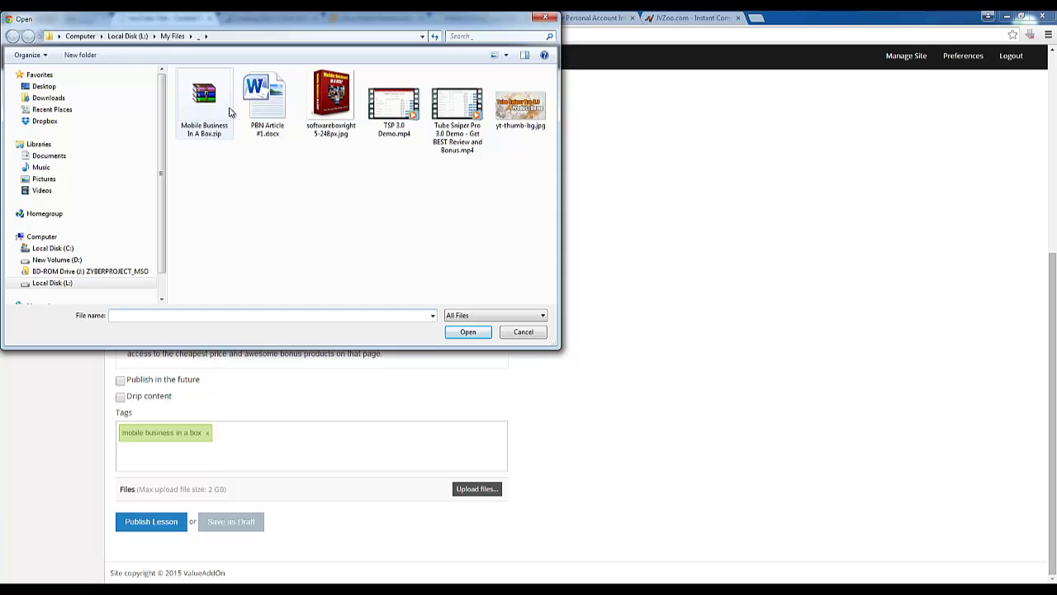
left_click(211, 124)
left_click(468, 332)
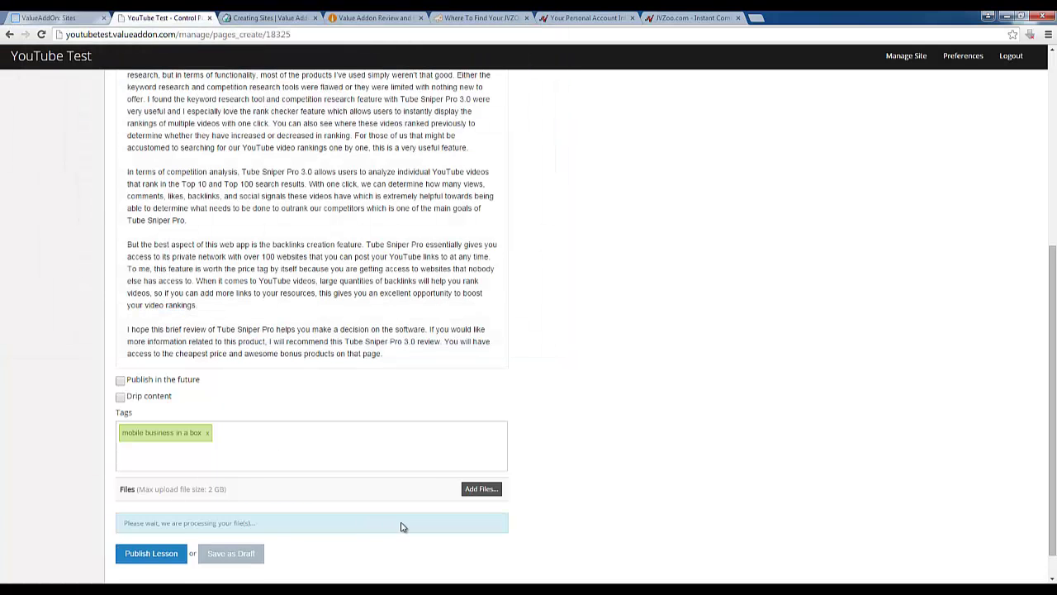
scroll(578, 484, "down", 1)
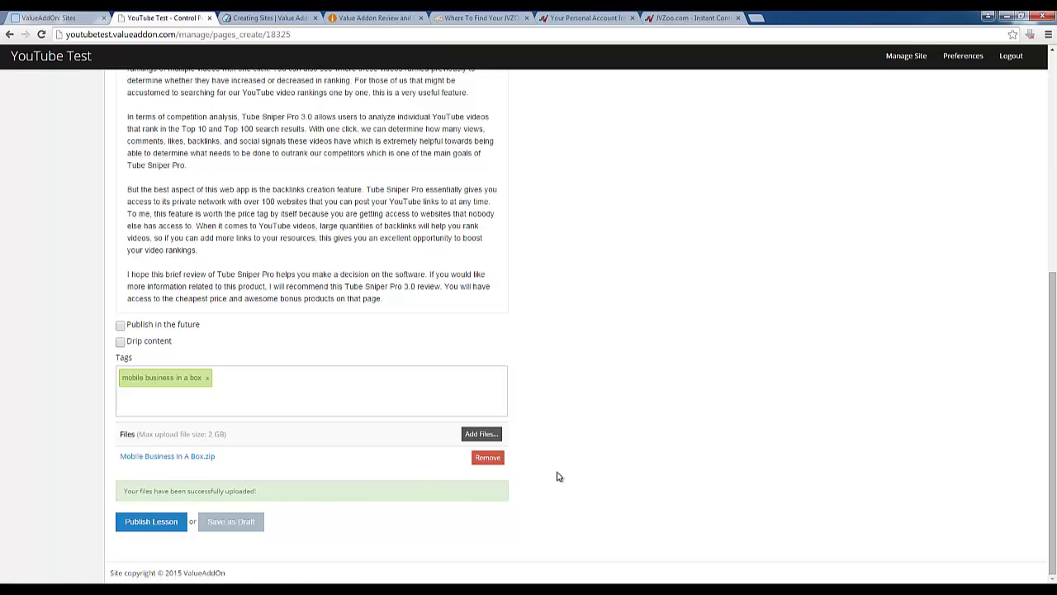
left_click(153, 522)
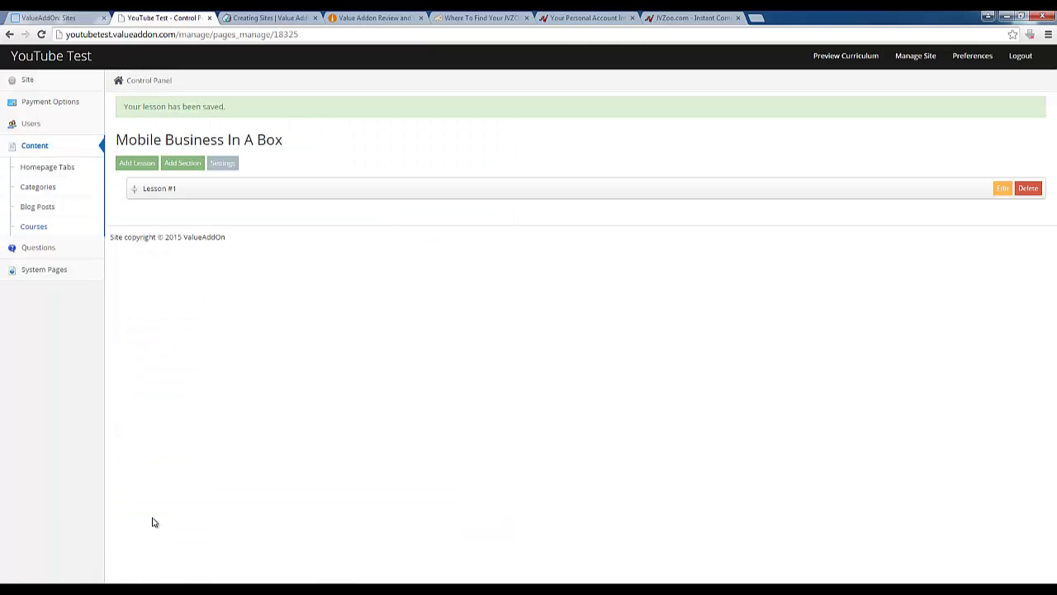
Start a video lesson titled Lesson #2 in the course with the summary "Here's a video overview of Mobile Business In A Box.".
left_click(148, 168)
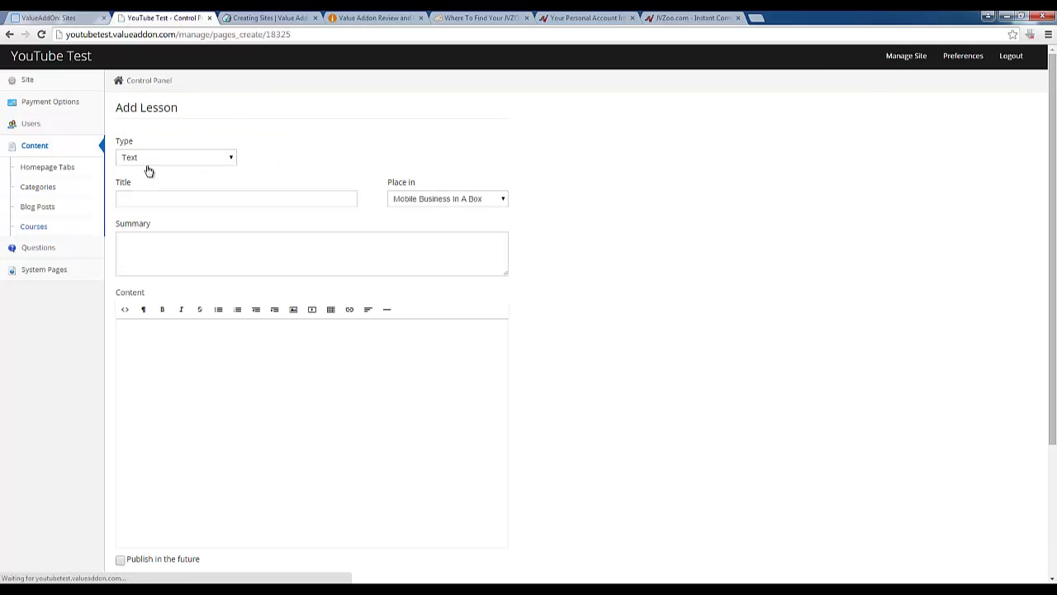
left_click(158, 162)
left_click(150, 188)
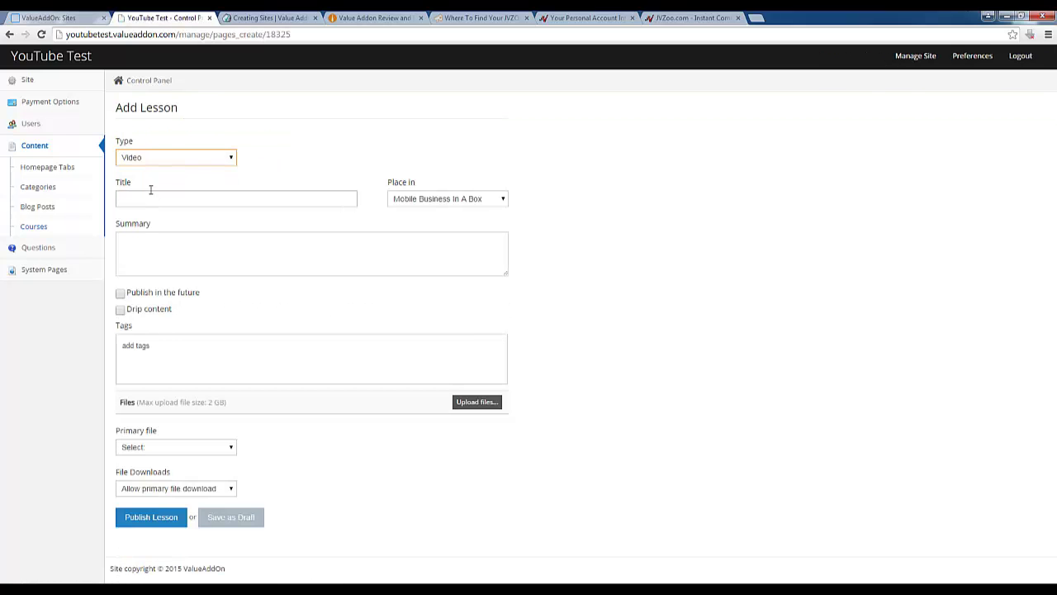
left_click(151, 198)
type("Les")
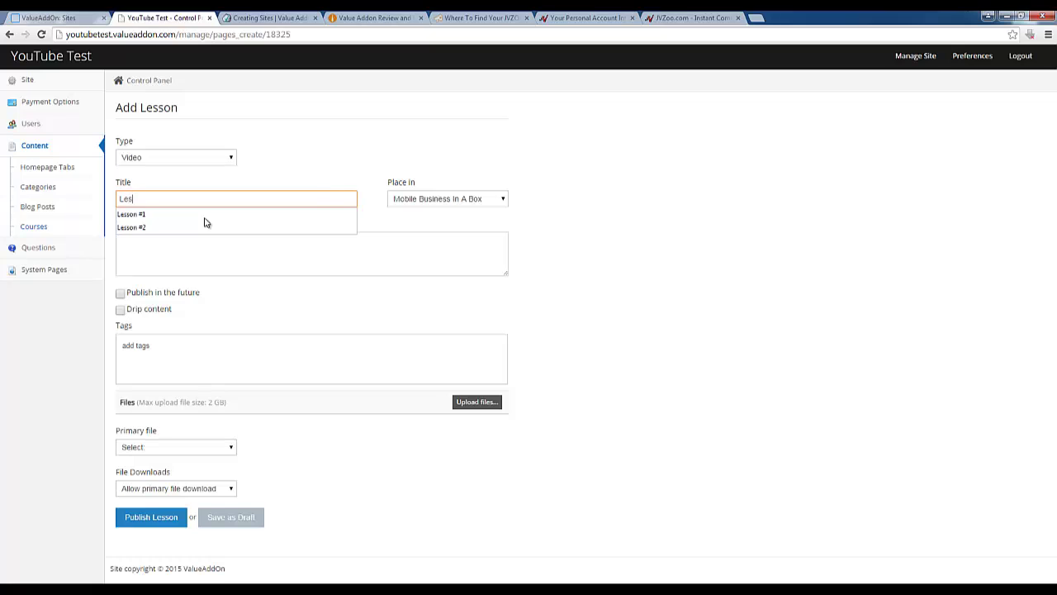
type("son #2")
key("Tab")
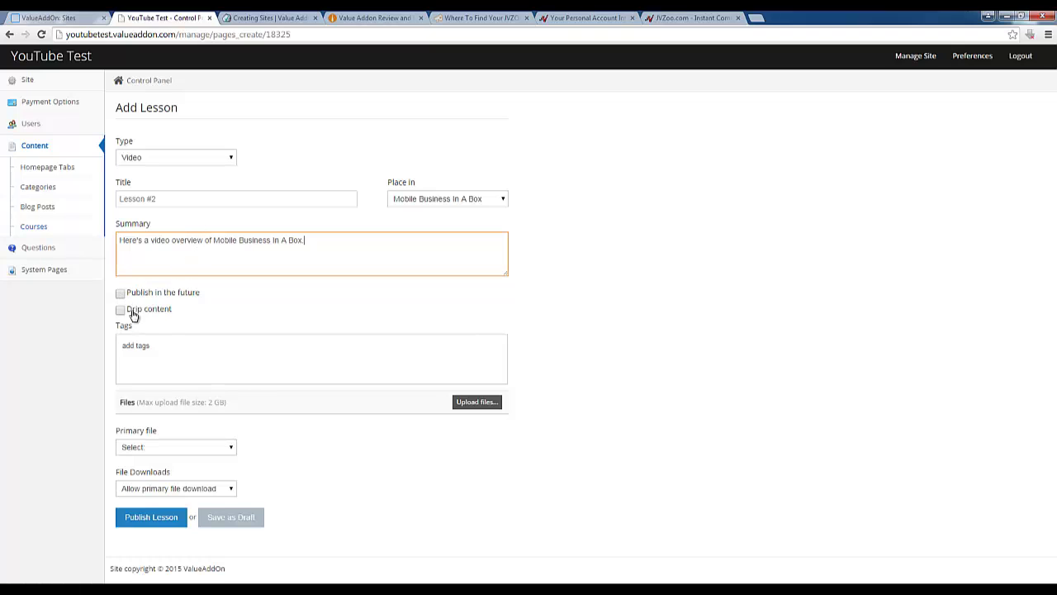
Add the tags "mobile business in a box" and "training videos" to the video lesson.
left_click(150, 359)
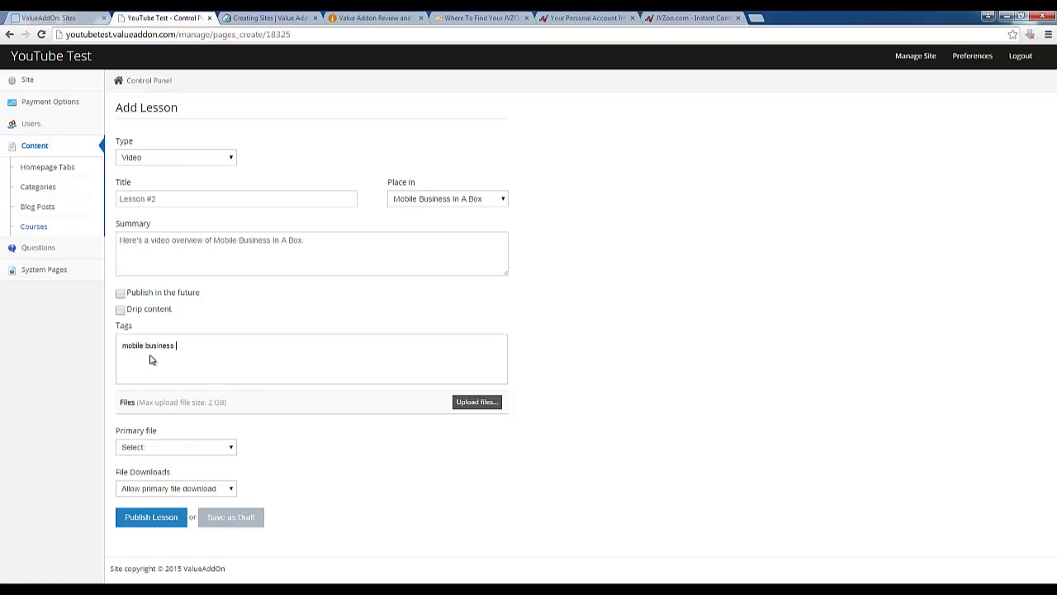
type("mobile business in a box")
key("Return")
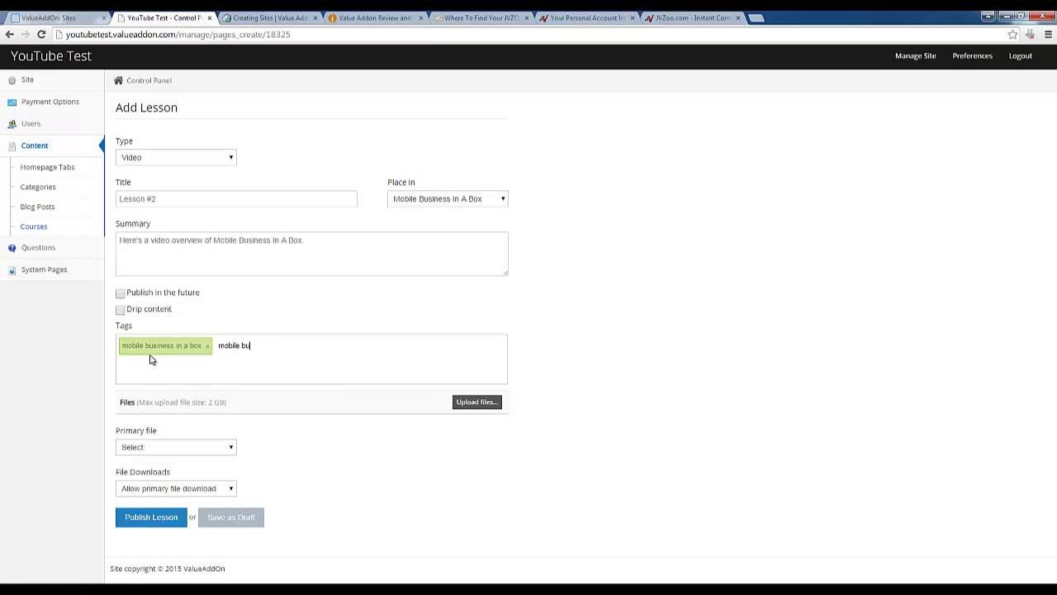
key("BackSpace")
key("BackSpace")
key("BackSpace")
key("BackSpace")
key("BackSpace")
key("BackSpace")
key("BackSpace")
key("BackSpace")
key("BackSpace")
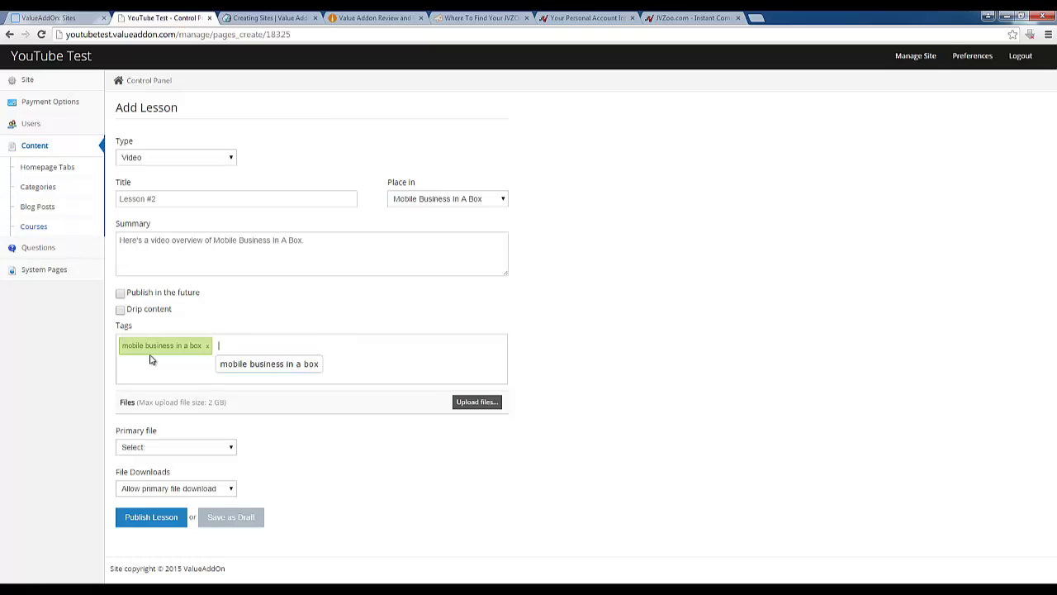
type("training videos")
key("Return")
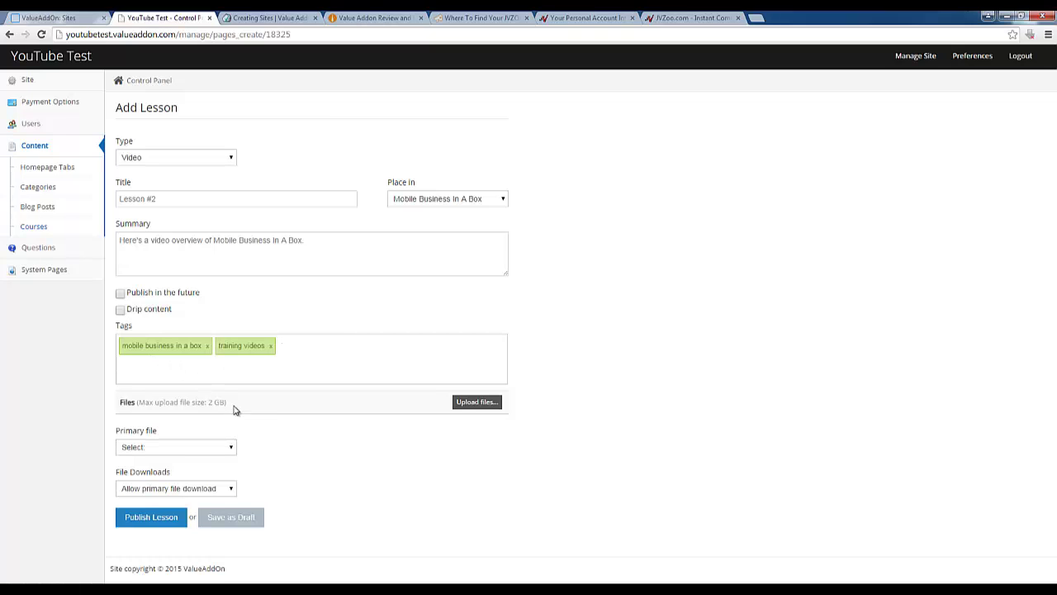
Upload the video file TSP 3.0 Demo.mp4 to Lesson #2.
left_click(464, 407)
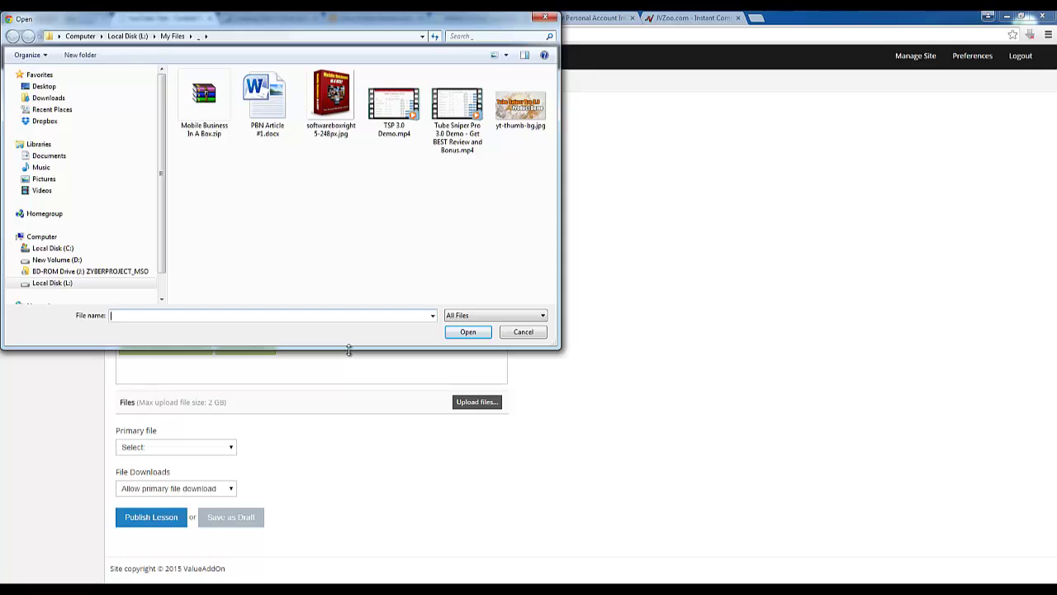
left_click_drag(305, 22, 494, 66)
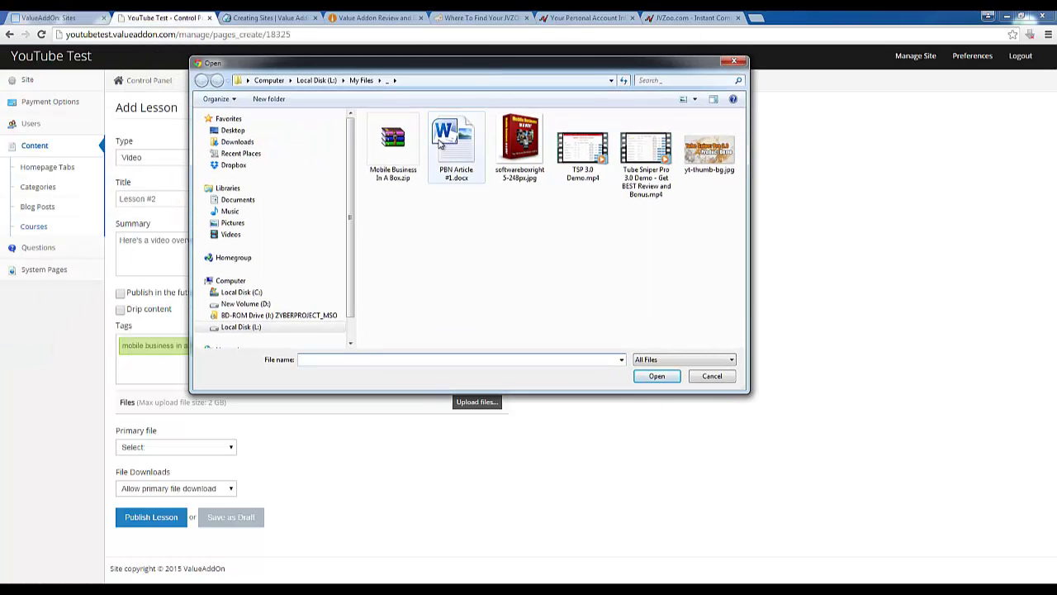
left_click_drag(383, 62, 469, 45)
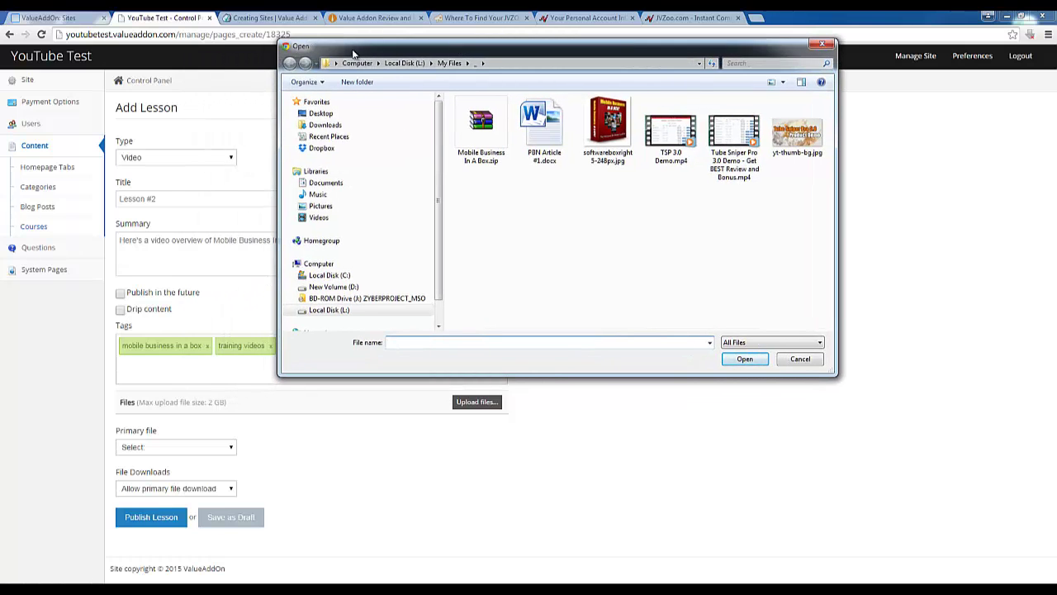
mouse_move(341, 39)
left_mouse_down()
mouse_move(341, 63)
mouse_move(356, 43)
left_mouse_up()
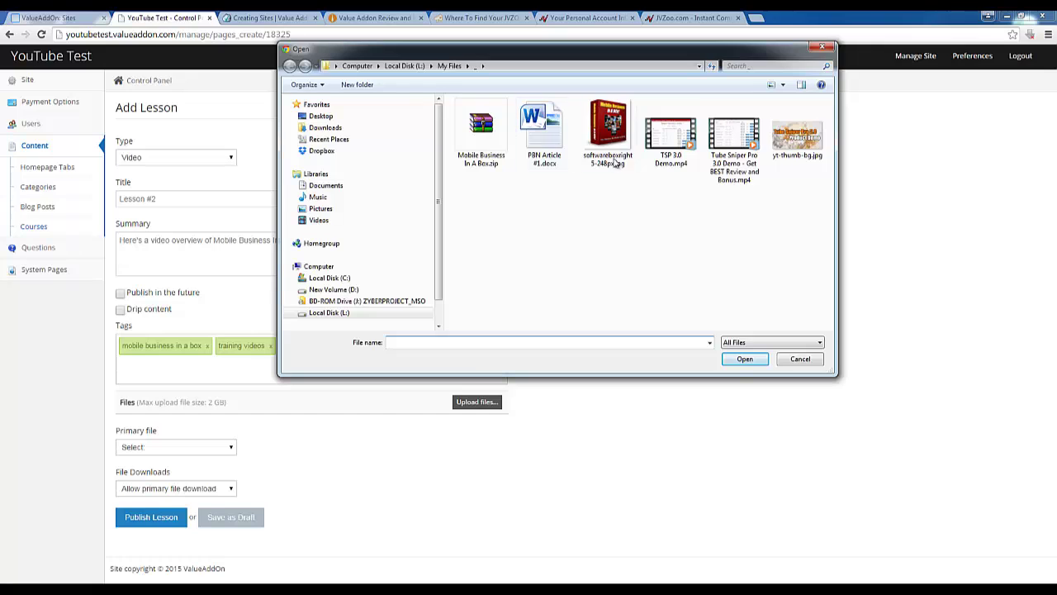
left_click(670, 136)
left_click(739, 360)
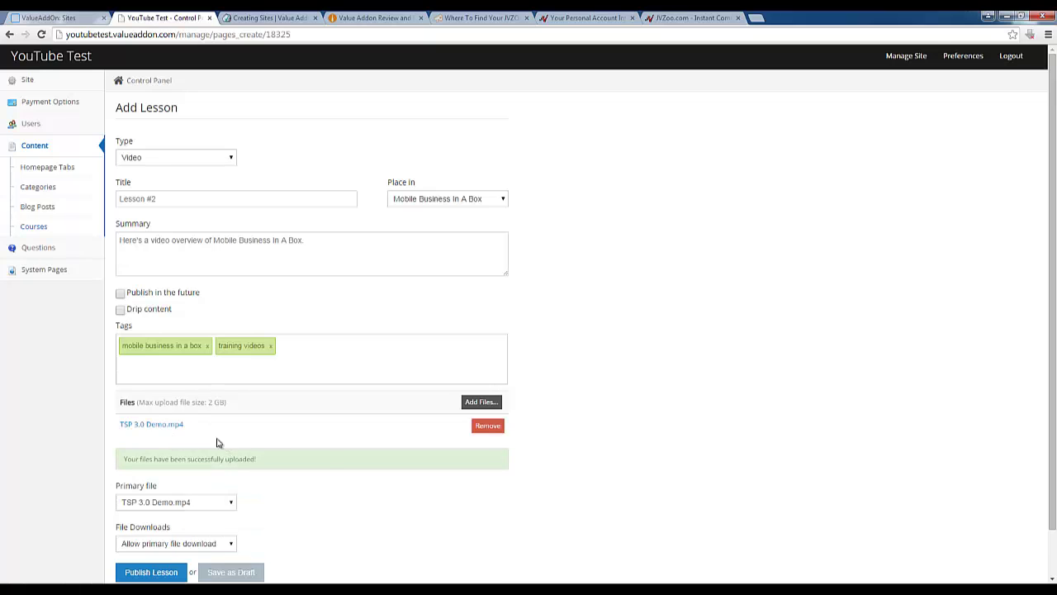
Set TSP 3.0 Demo.mp4 as the primary file, choose Allow primary file download, and publish the lesson.
scroll(289, 475, "down", 1)
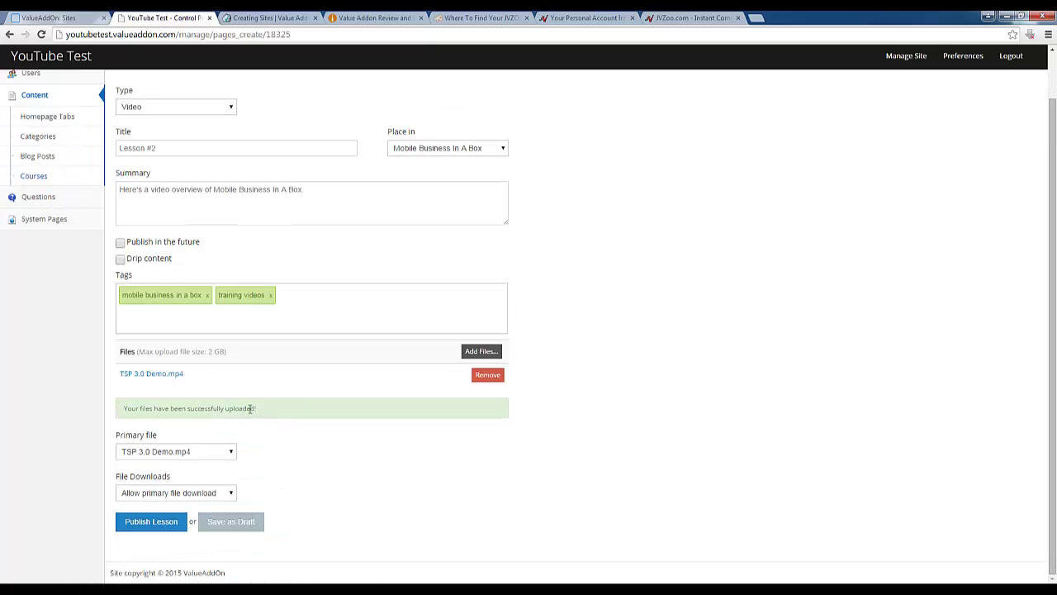
left_click(156, 453)
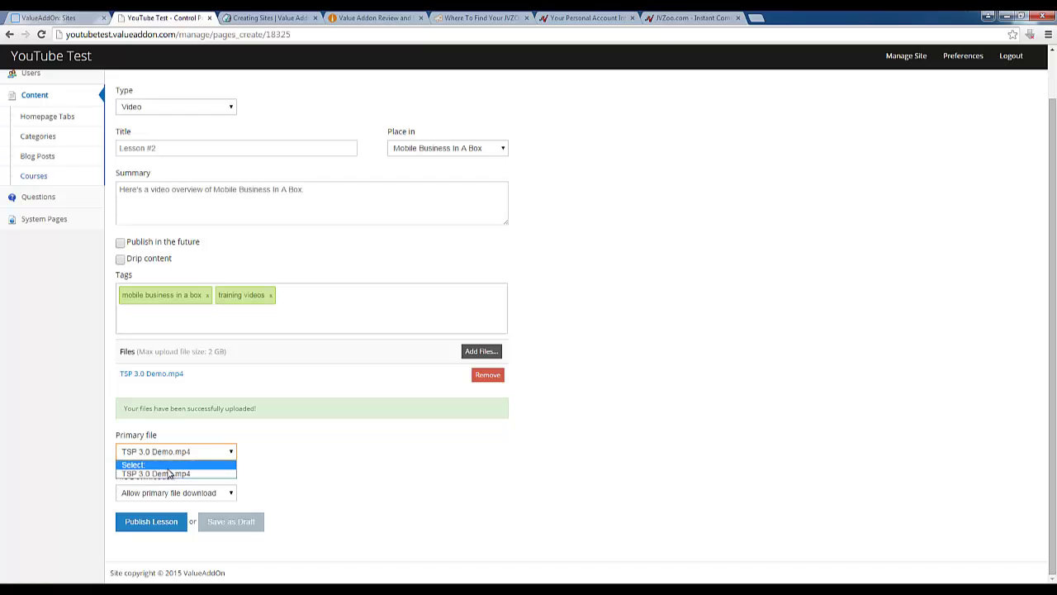
left_click(221, 476)
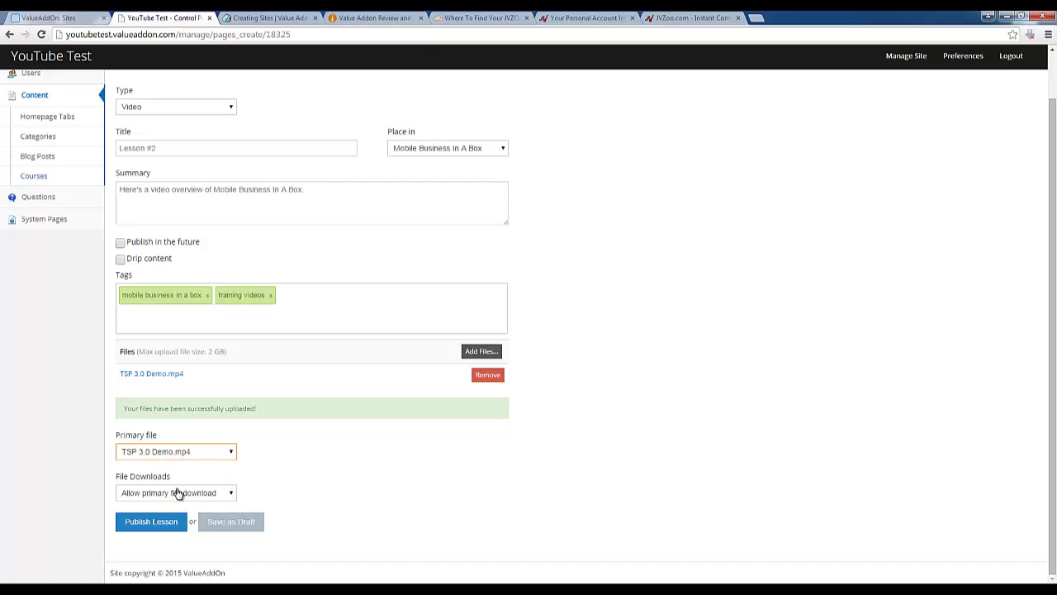
left_click(195, 494)
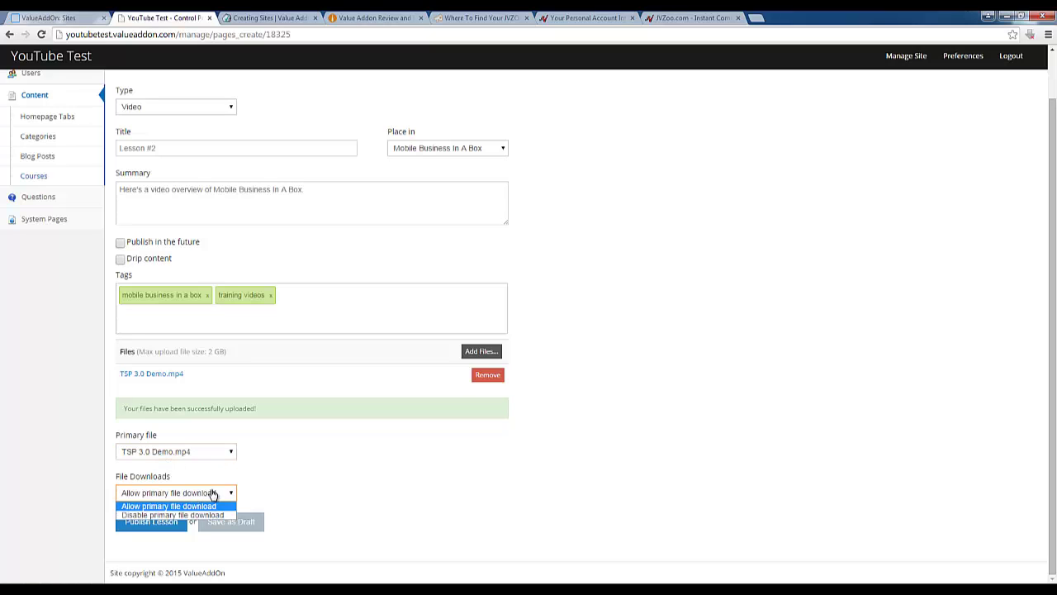
left_click(213, 494)
left_click(217, 494)
left_click(217, 506)
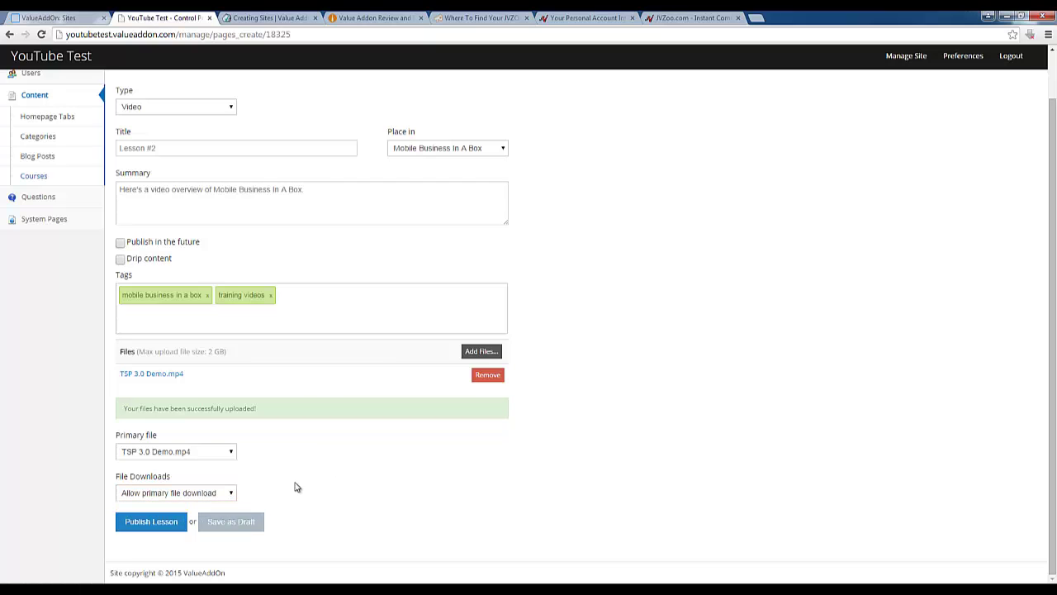
scroll(246, 389, "up", 1)
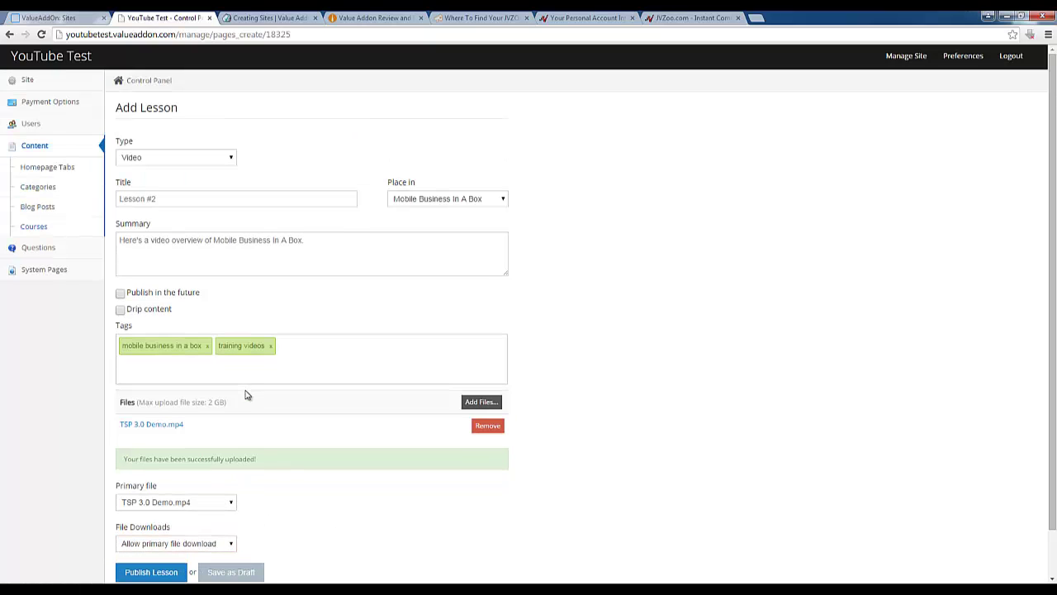
scroll(247, 395, "down", 1)
left_click(162, 527)
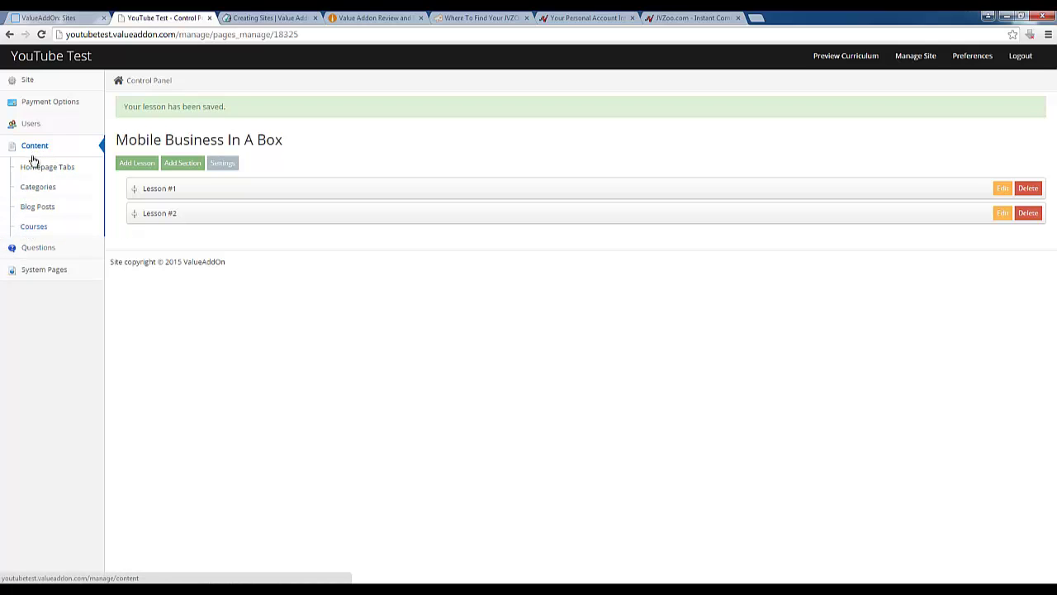
Try to add a blog post, and copy the whole selected text of PBN Article #1.docx in Word.
left_click(29, 211)
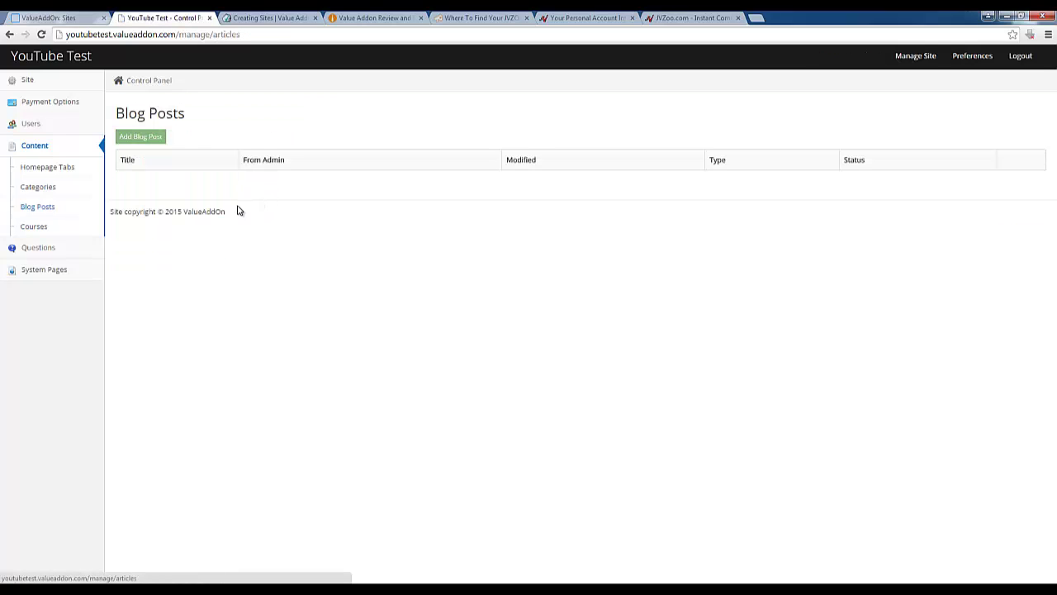
left_click(158, 143)
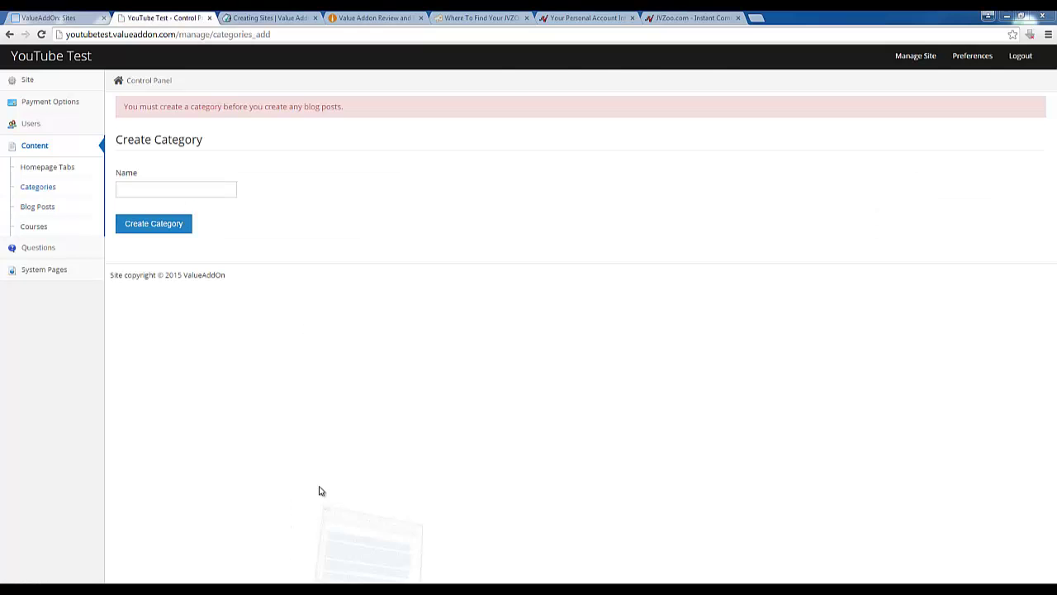
left_click(363, 554)
right_click(609, 309)
left_click(627, 326)
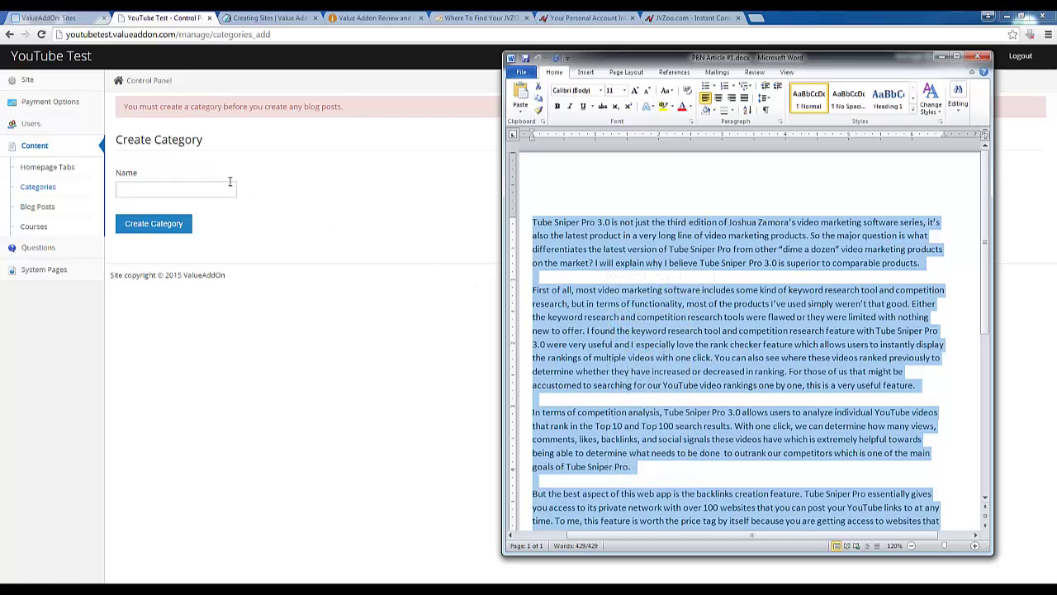
left_click(204, 192)
type("B")
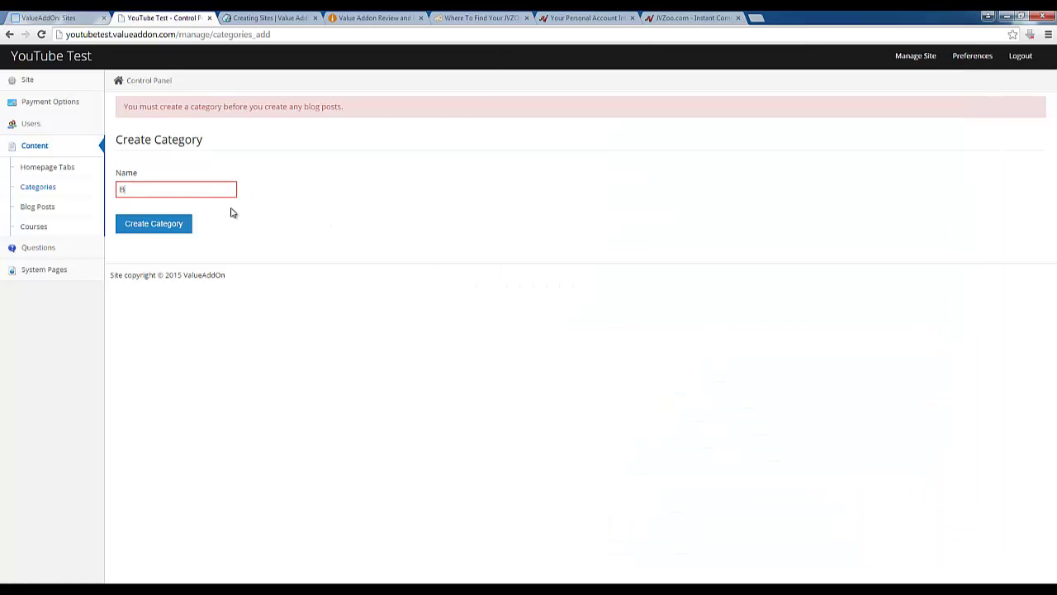
type("log Post #1")
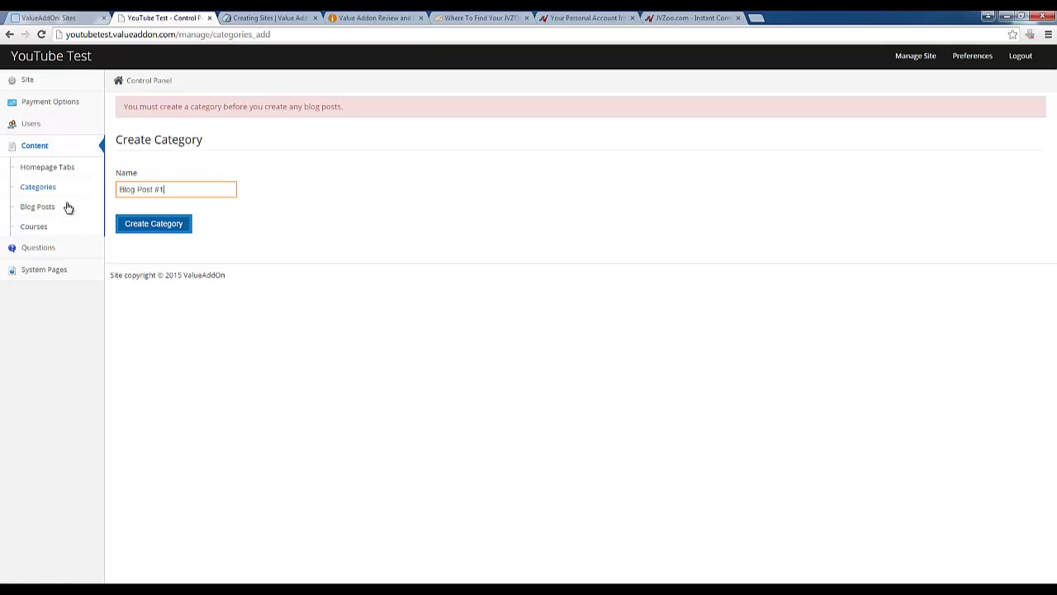
left_click(38, 208)
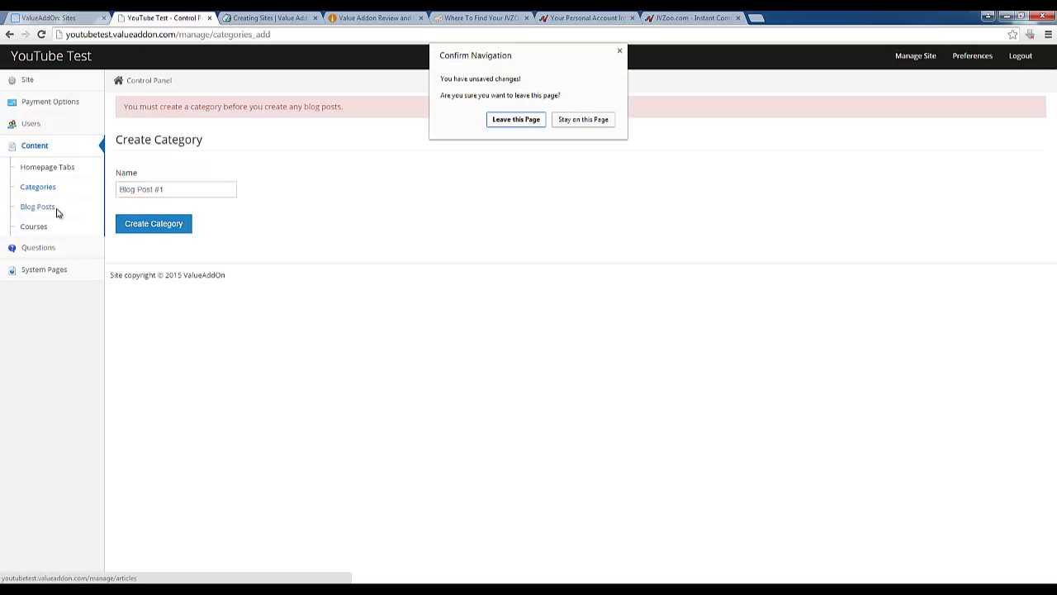
left_click(497, 119)
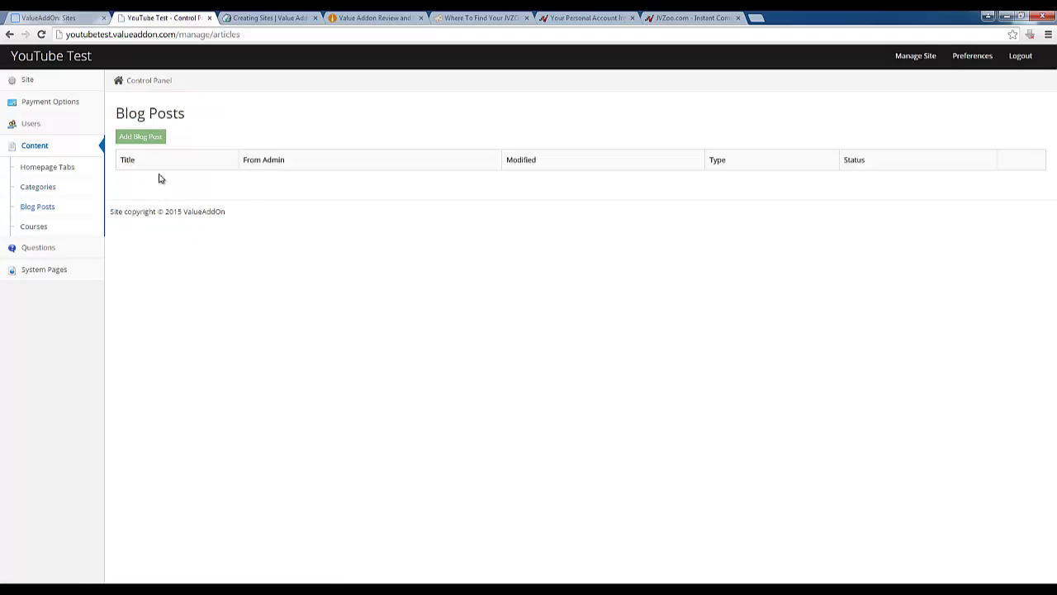
Create a blog post category named Training.
left_click(141, 137)
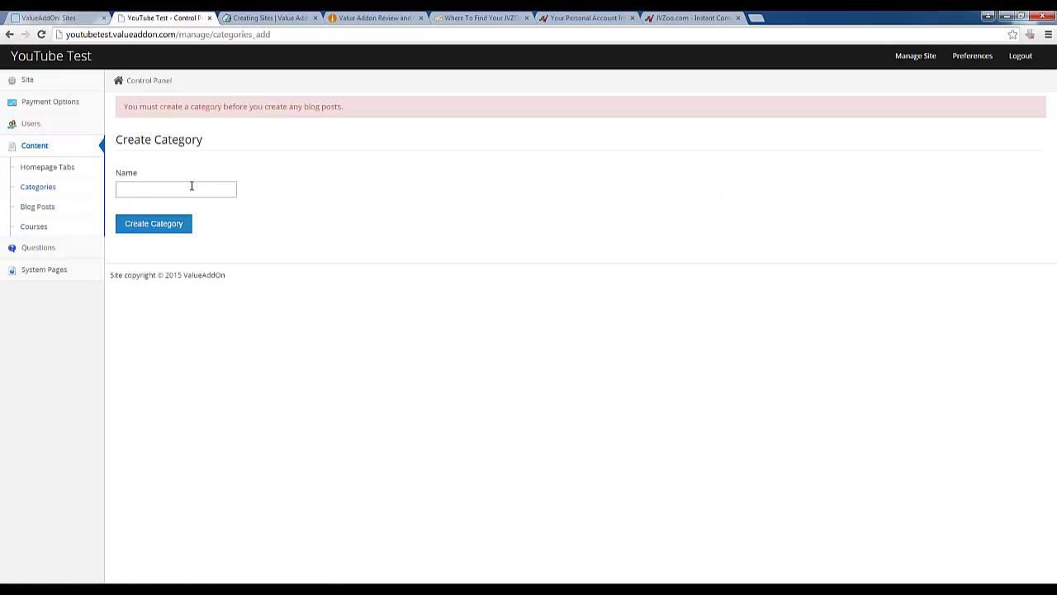
left_click(191, 186)
type("Training")
left_click(157, 222)
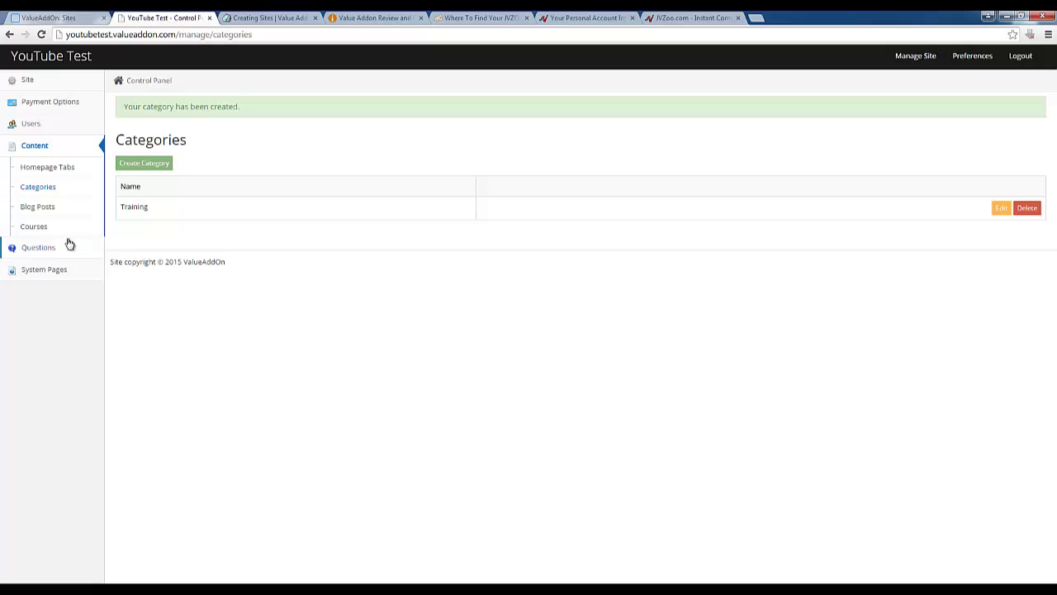
Start a new blog post of type Text in the Training category.
left_click(56, 213)
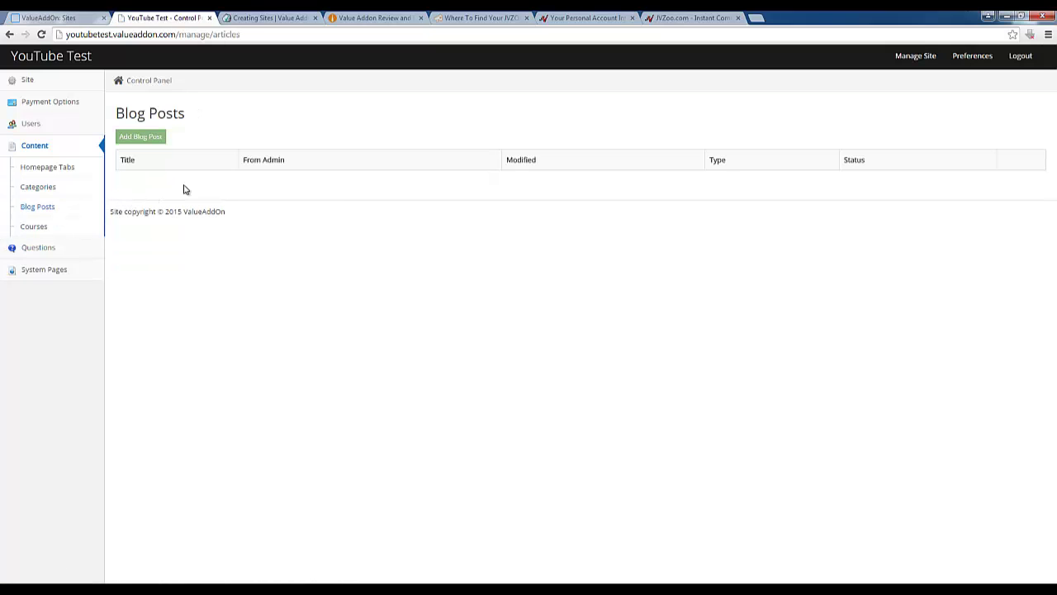
left_click(141, 136)
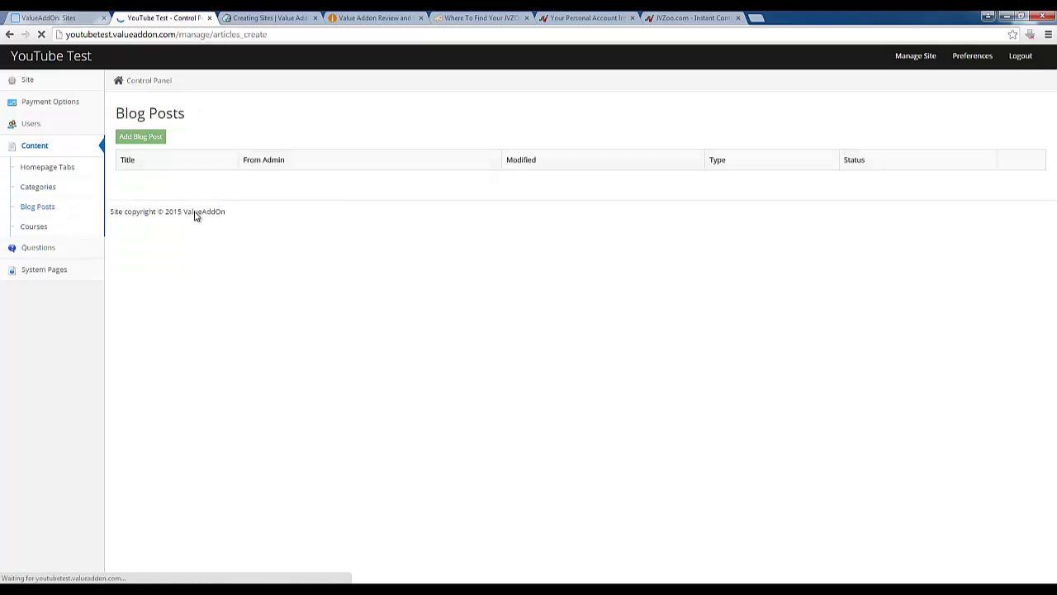
left_click(208, 158)
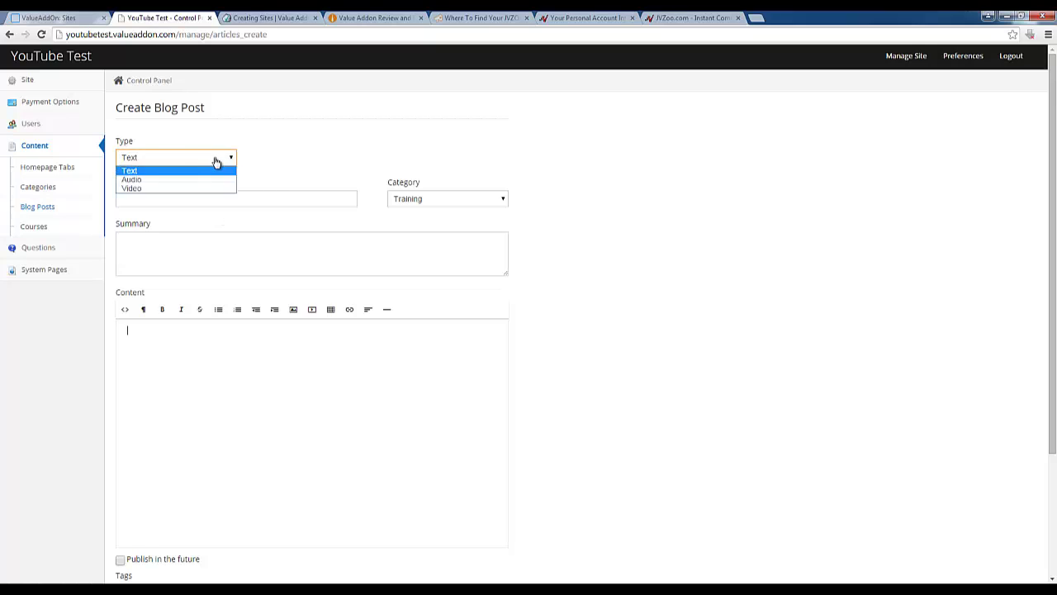
left_click(203, 162)
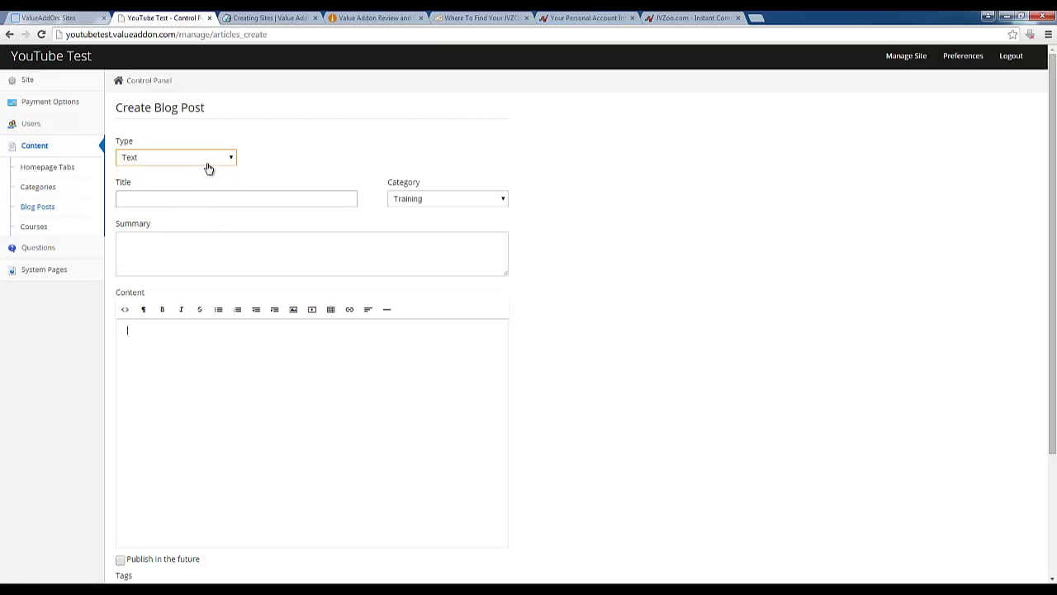
left_click(217, 162)
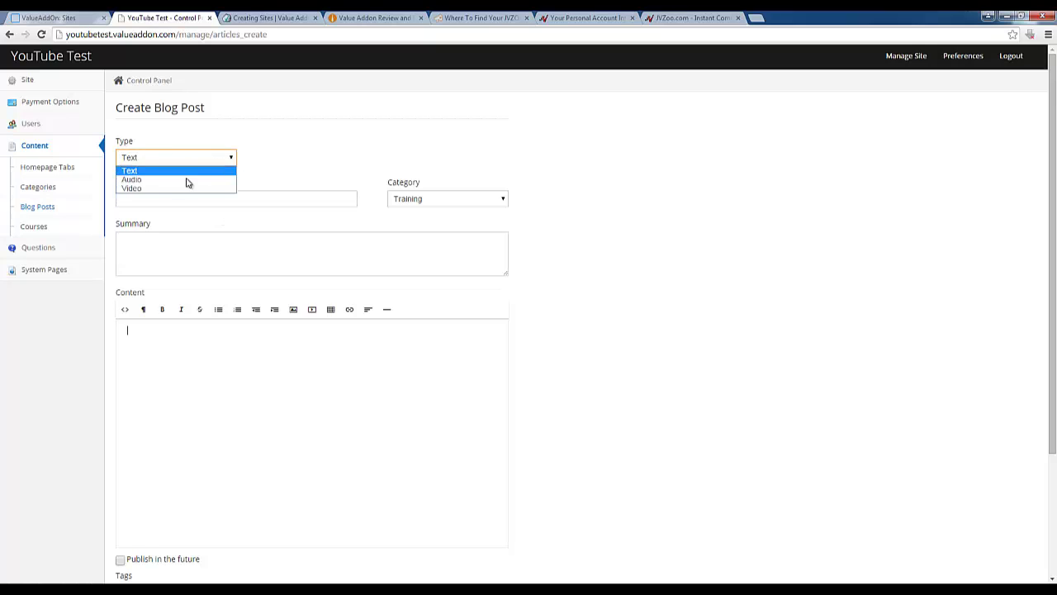
left_click(143, 174)
left_click(434, 201)
left_click(461, 208)
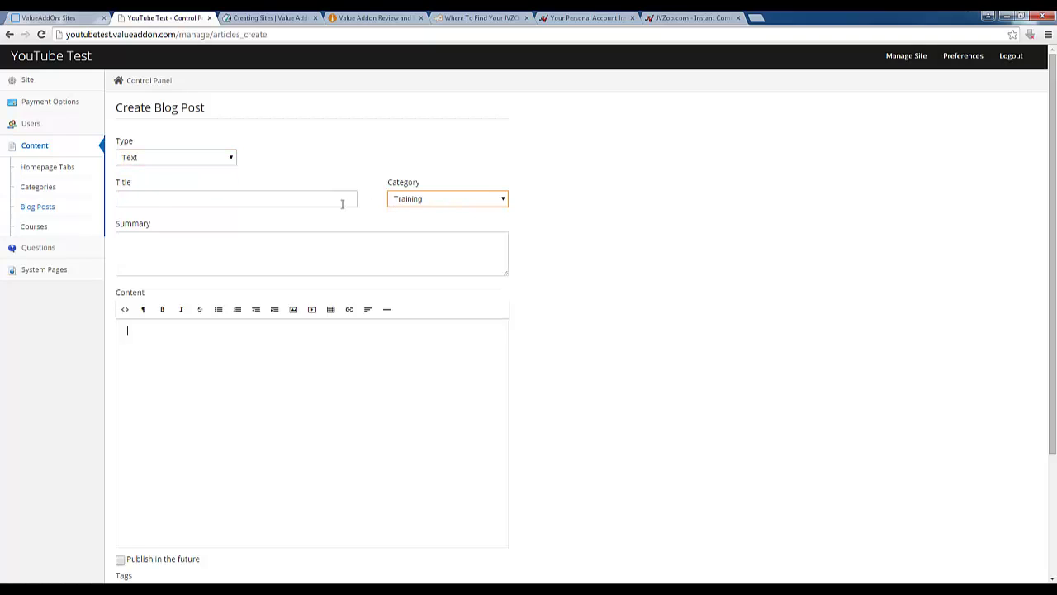
Title the post How to use Mobile Business In A Box, summarize it as "Brief overview of your new course.", and paste the copied article as content.
left_click(308, 197)
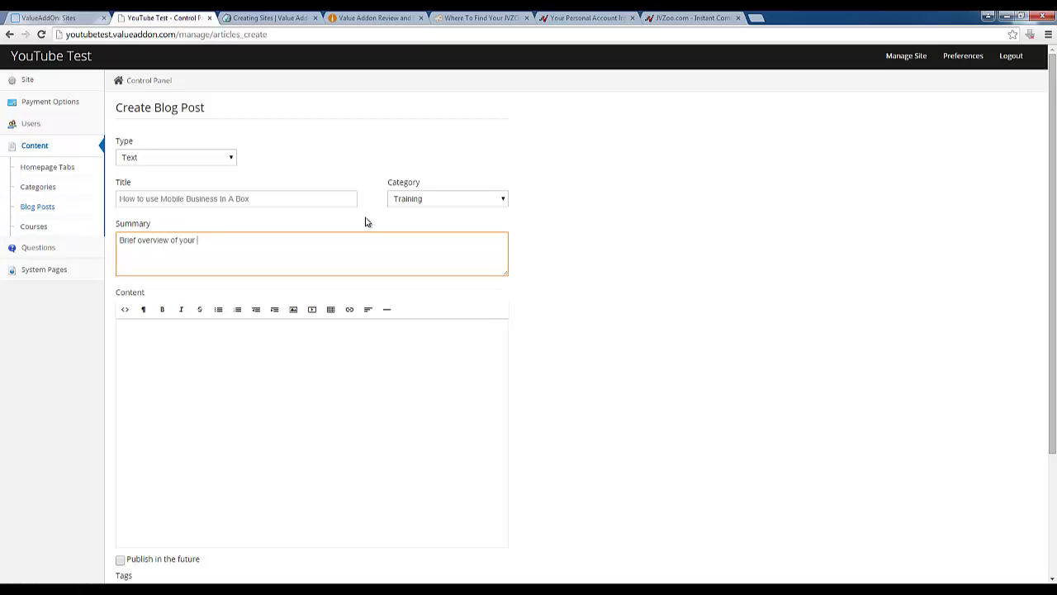
left_click(264, 385)
key("ctrl+v")
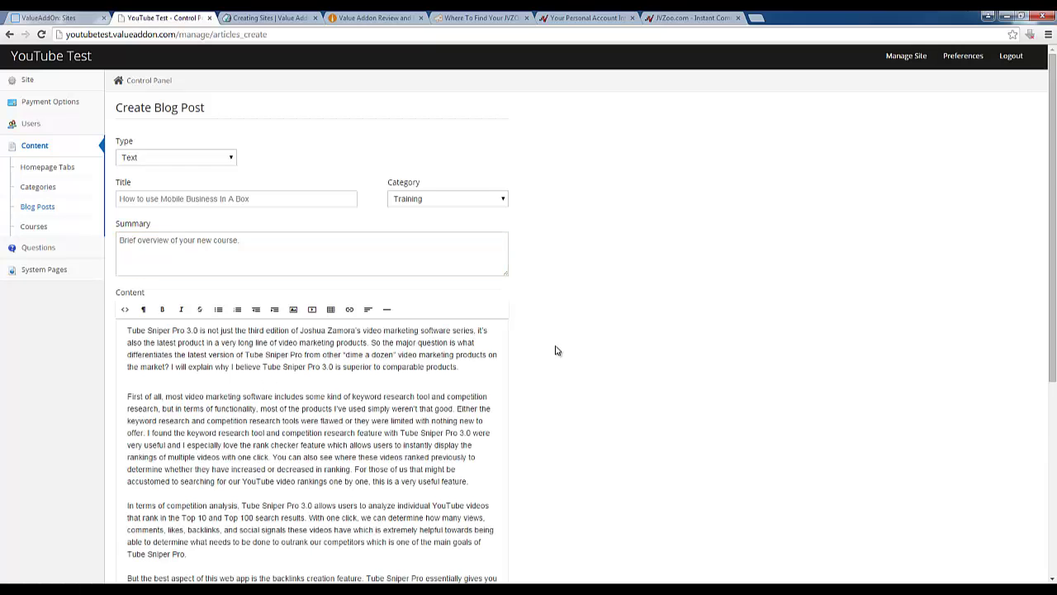
Tag the blog post with mobile business in a box, blog post, instructions and training.
scroll(556, 349, "down", 3)
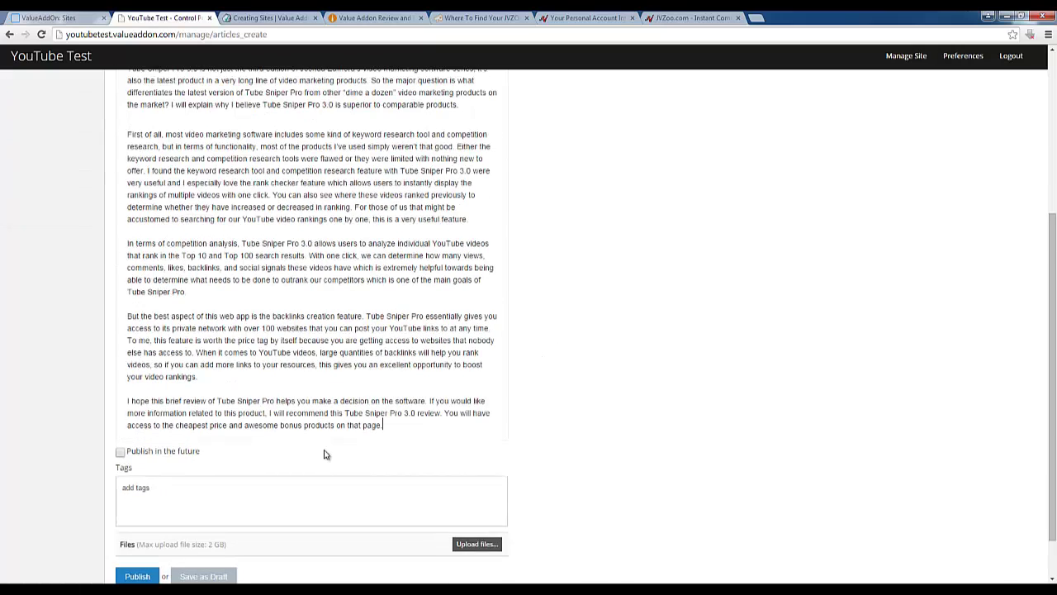
scroll(328, 455, "down", 1)
left_click(232, 436)
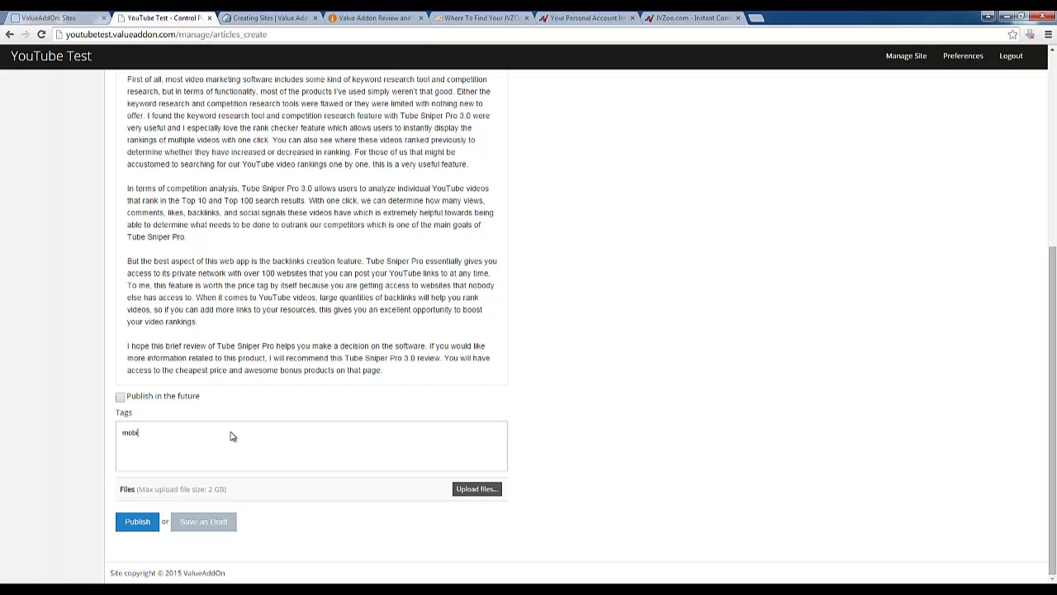
type("mobile business in a box")
key("Return")
type("blog post")
key("Return")
type("inst")
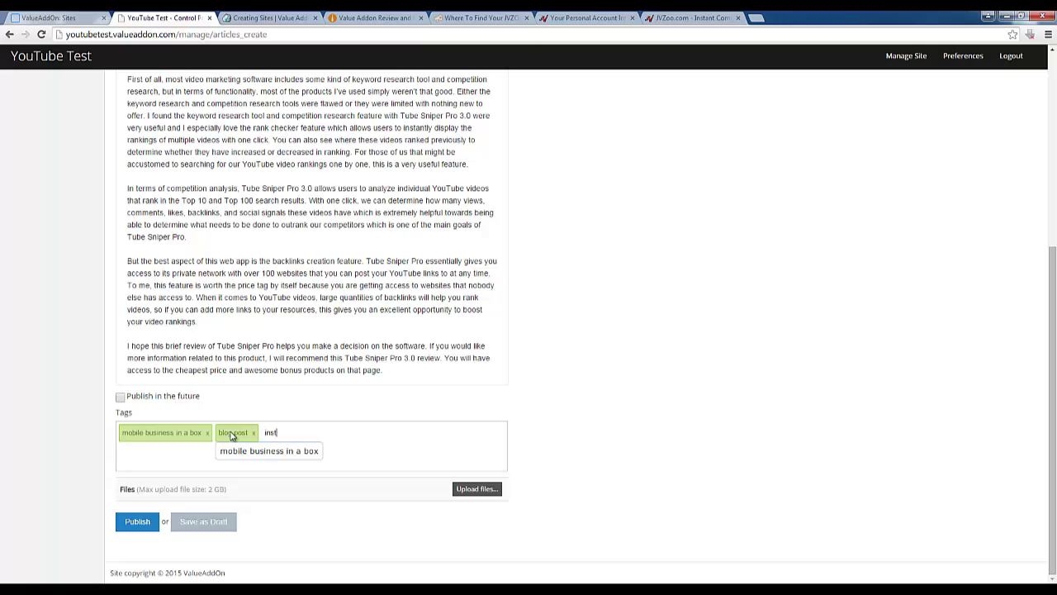
type("ructions")
key("Return")
type("training")
key("Return")
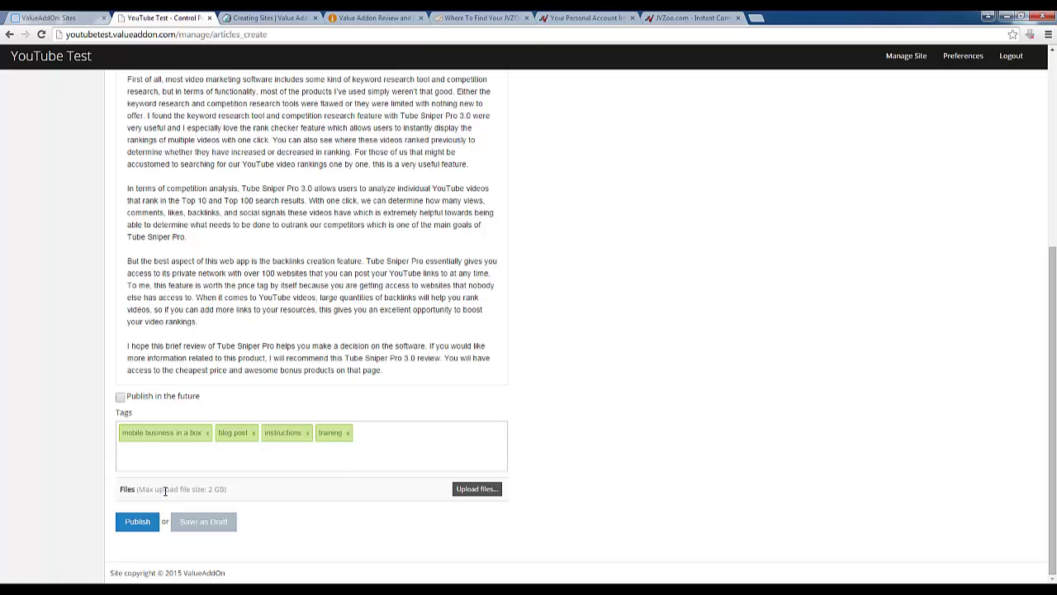
Check the post's file upload size limit and publish the blog post.
left_click_drag(187, 492, 235, 494)
left_click(238, 495)
left_click(138, 524)
left_click(145, 529)
left_click(145, 529)
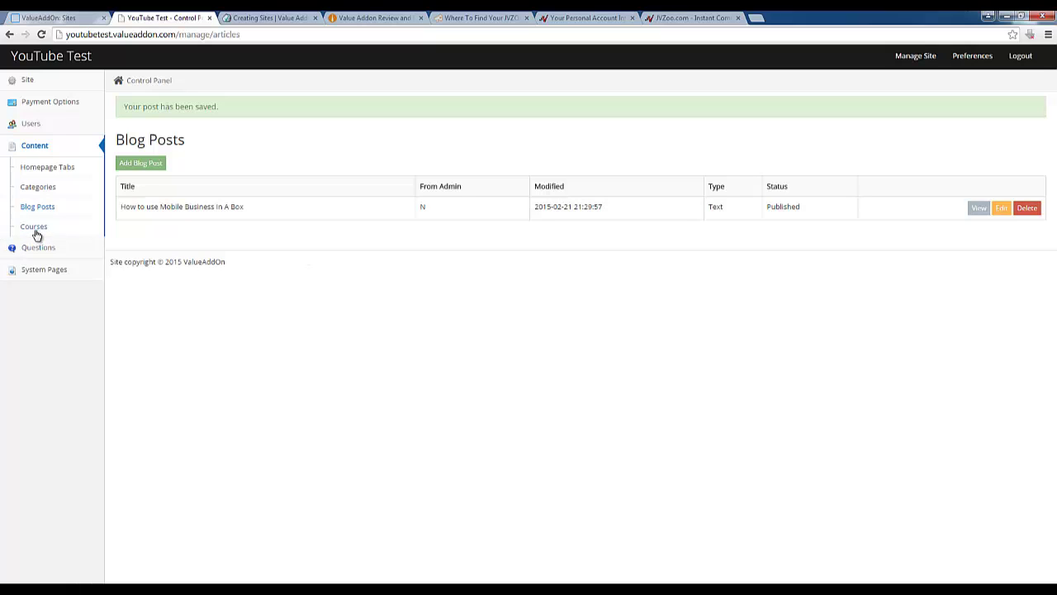
Review the homepage tab settings, including the activation choices and description of the Welcome tab.
left_click(43, 167)
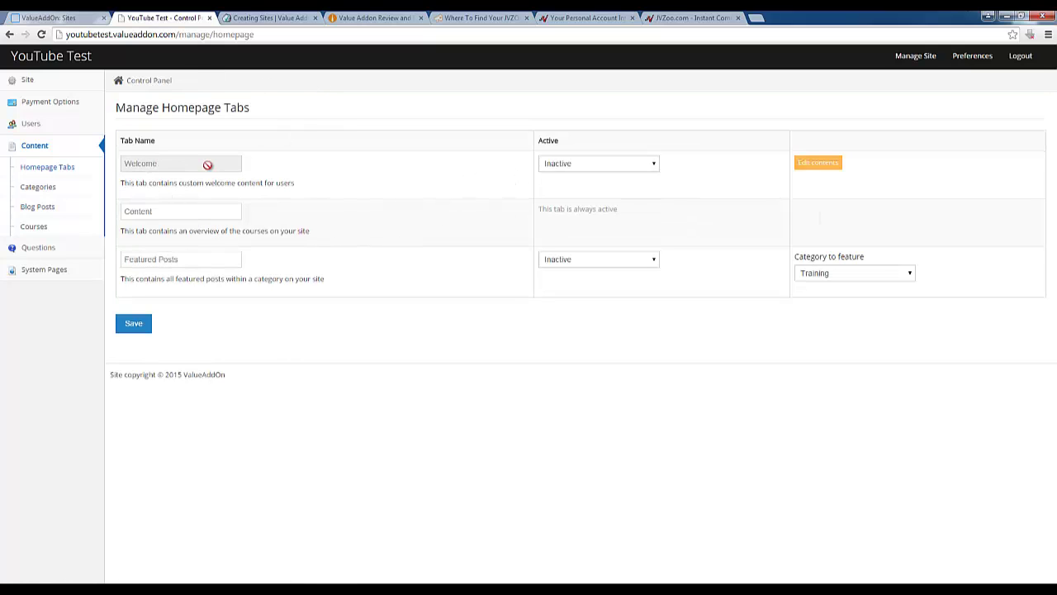
left_click(609, 170)
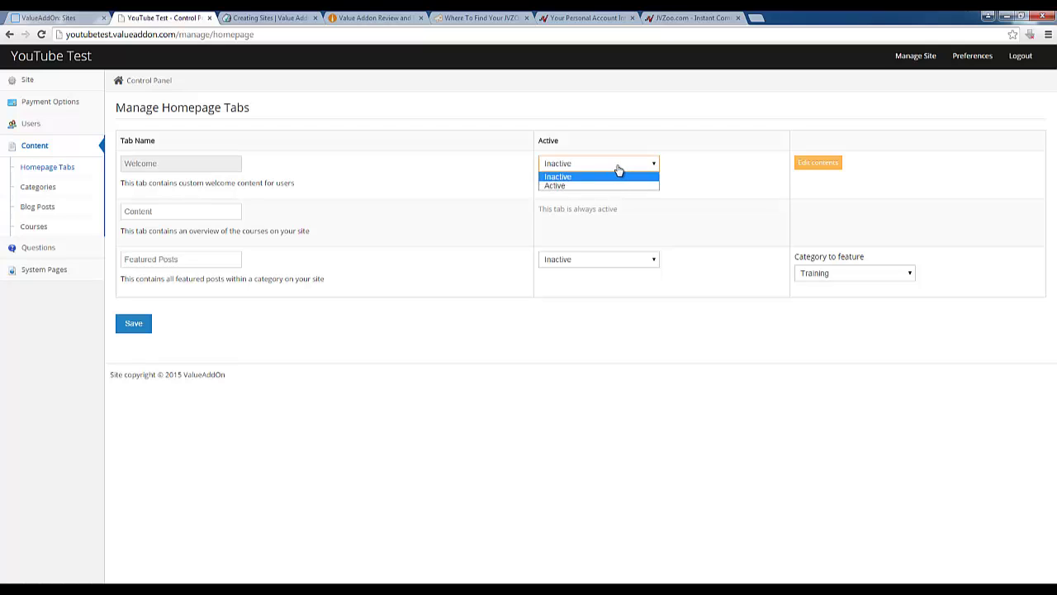
left_click(616, 174)
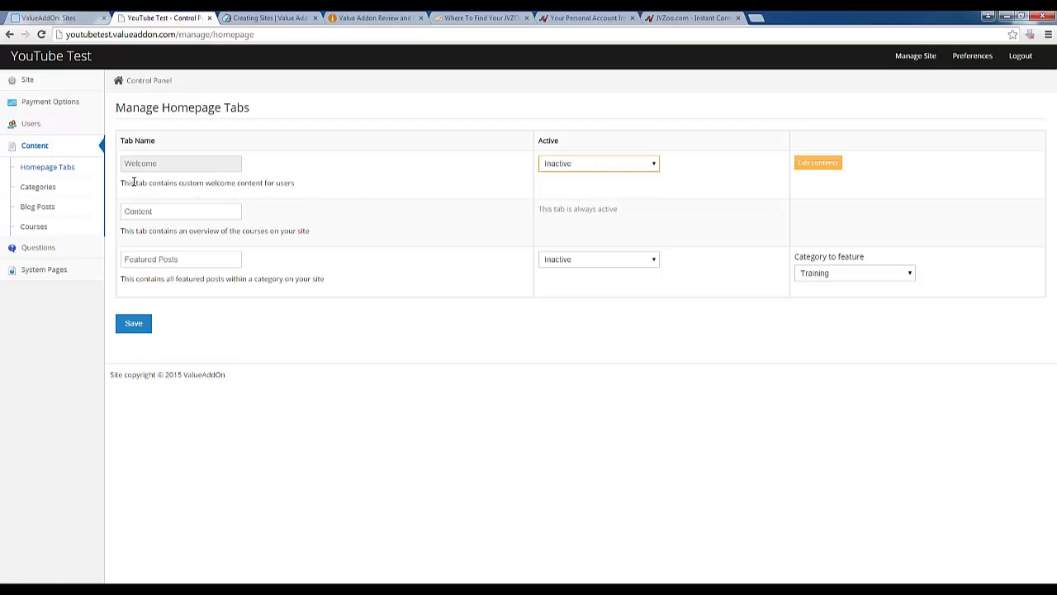
left_click_drag(134, 181, 310, 176)
left_click(288, 181)
Examine the site's user list and the owner account's JVZoo payment history.
left_click(44, 129)
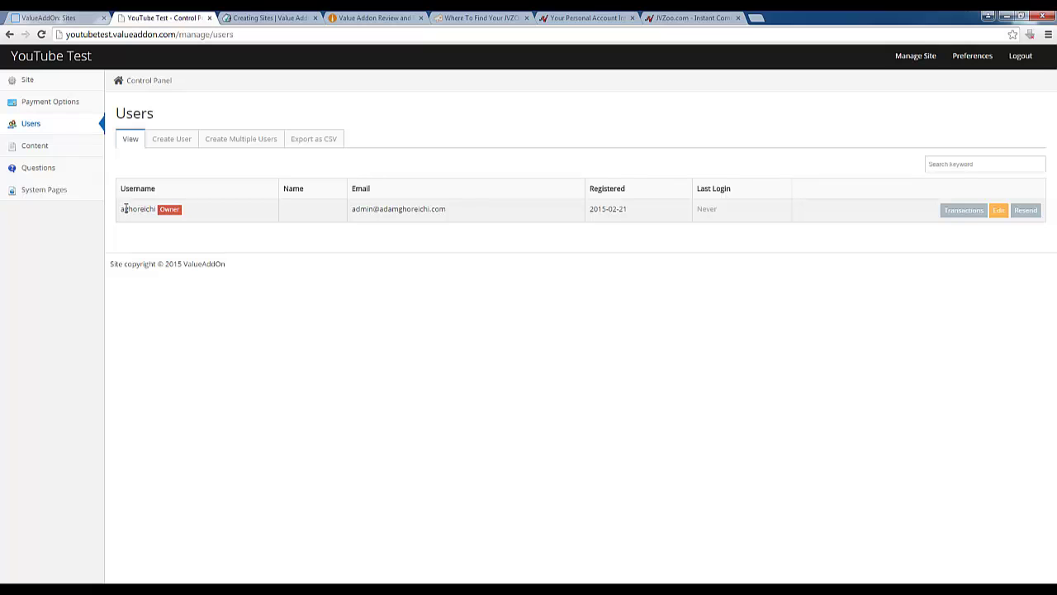
left_click_drag(122, 209, 184, 210)
left_click(203, 210)
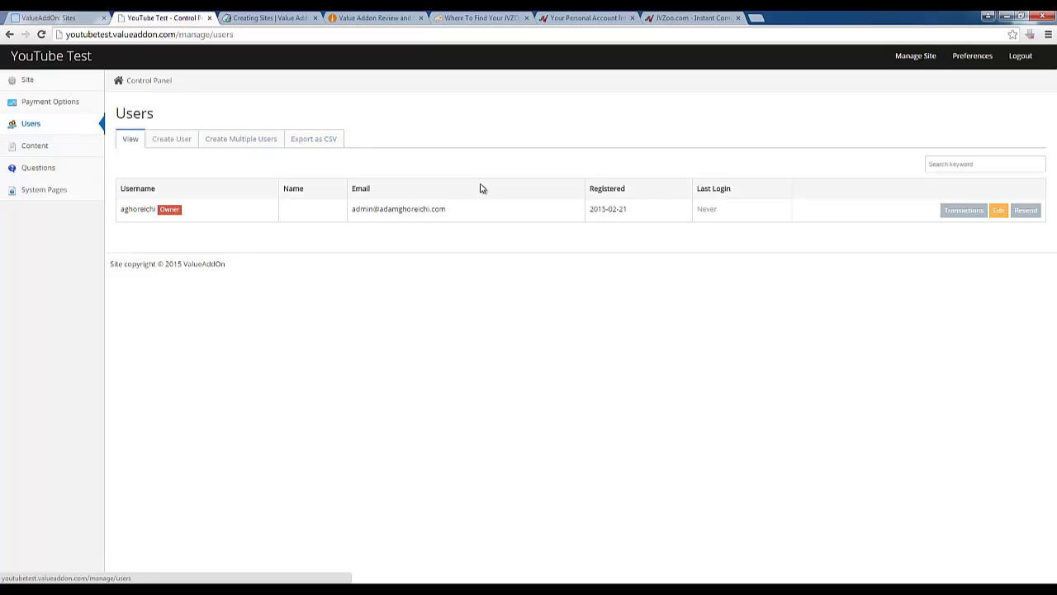
left_click(953, 212)
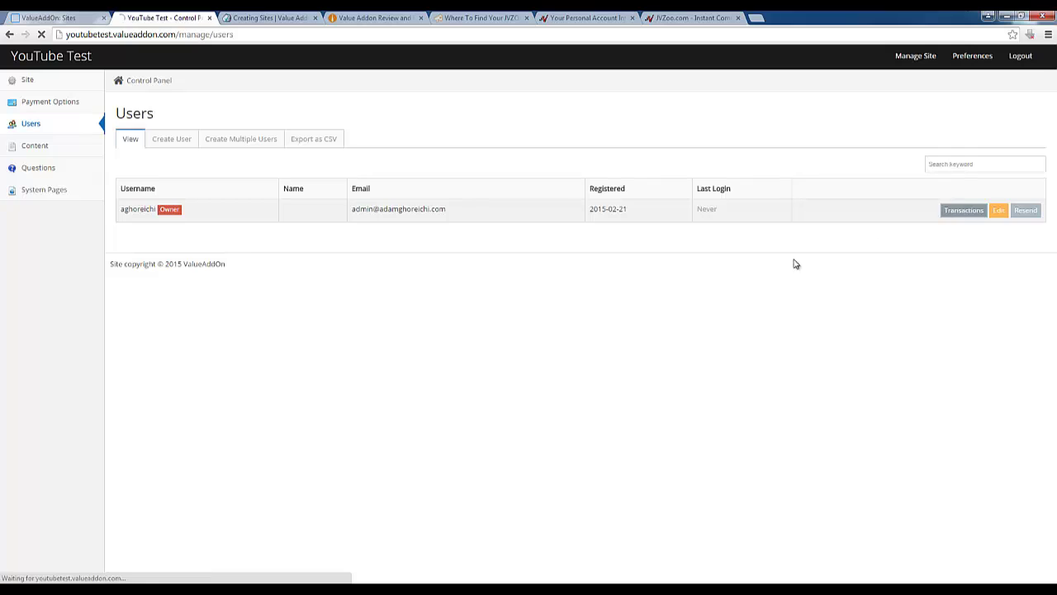
left_click_drag(165, 187, 275, 188)
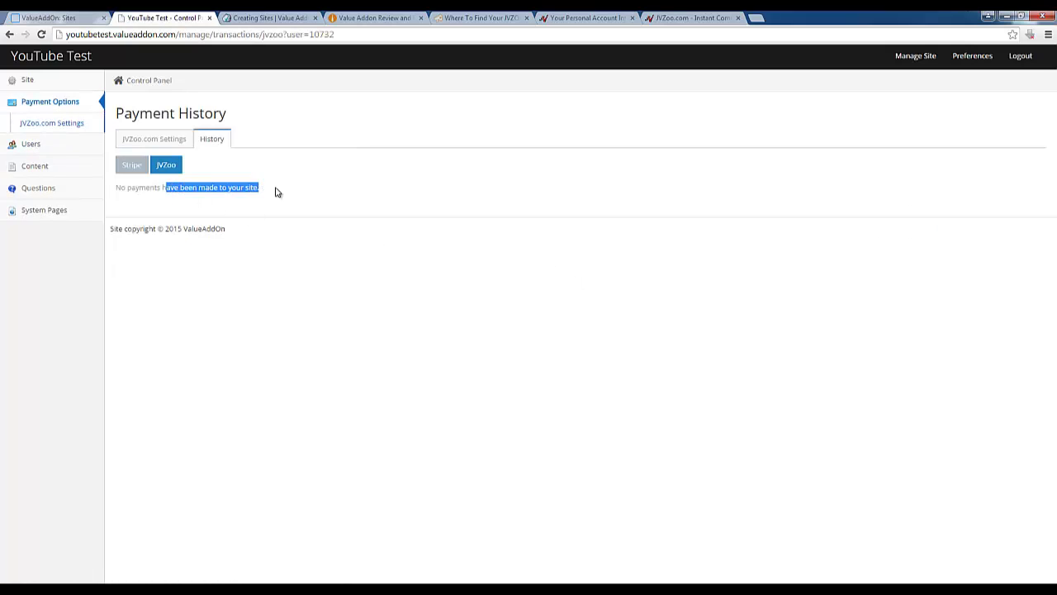
left_click(243, 203)
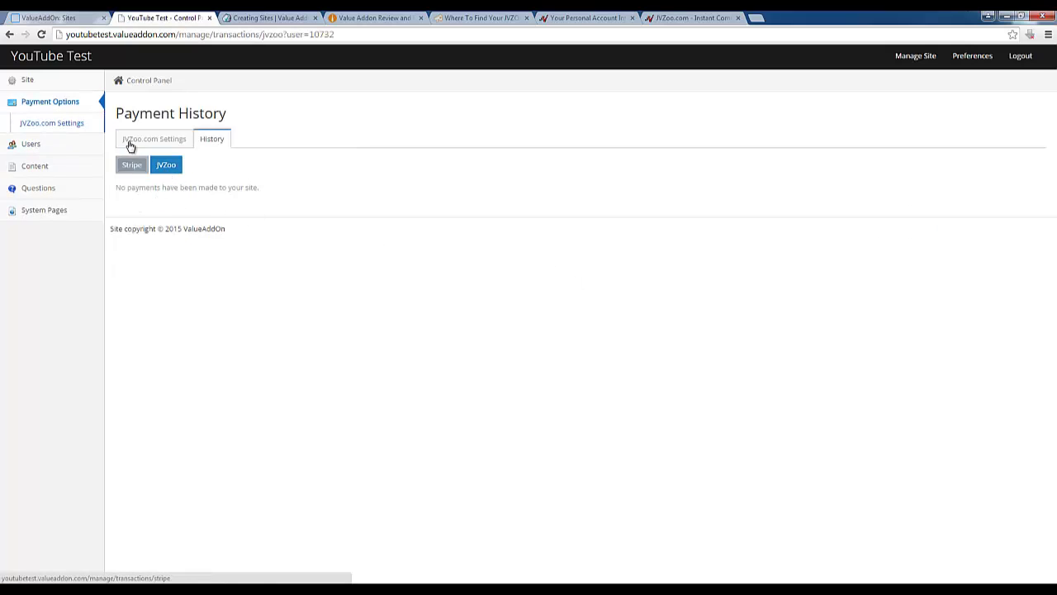
left_click(56, 147)
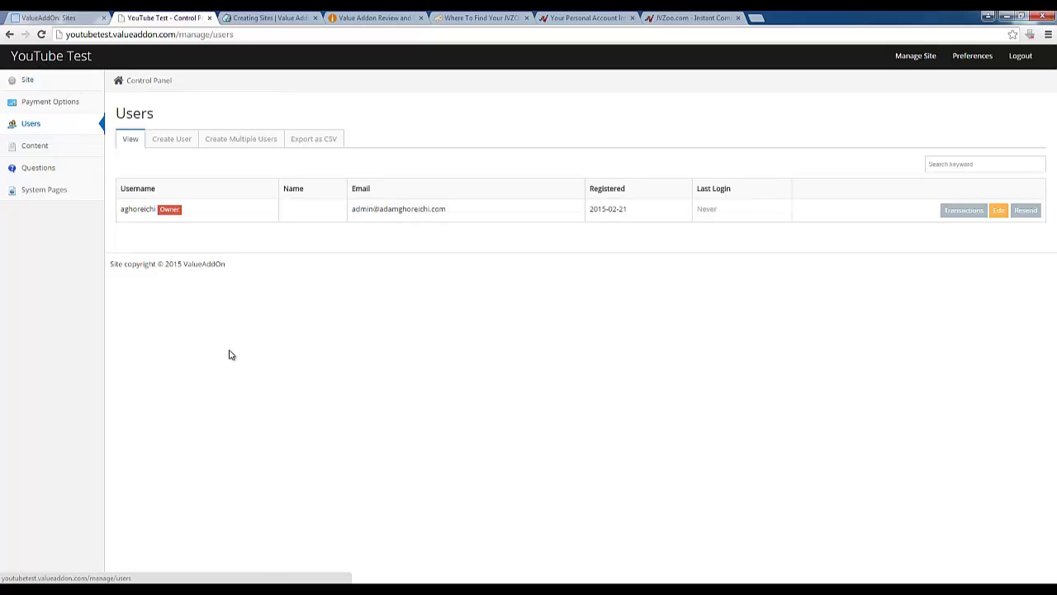
left_click_drag(228, 264, 111, 264)
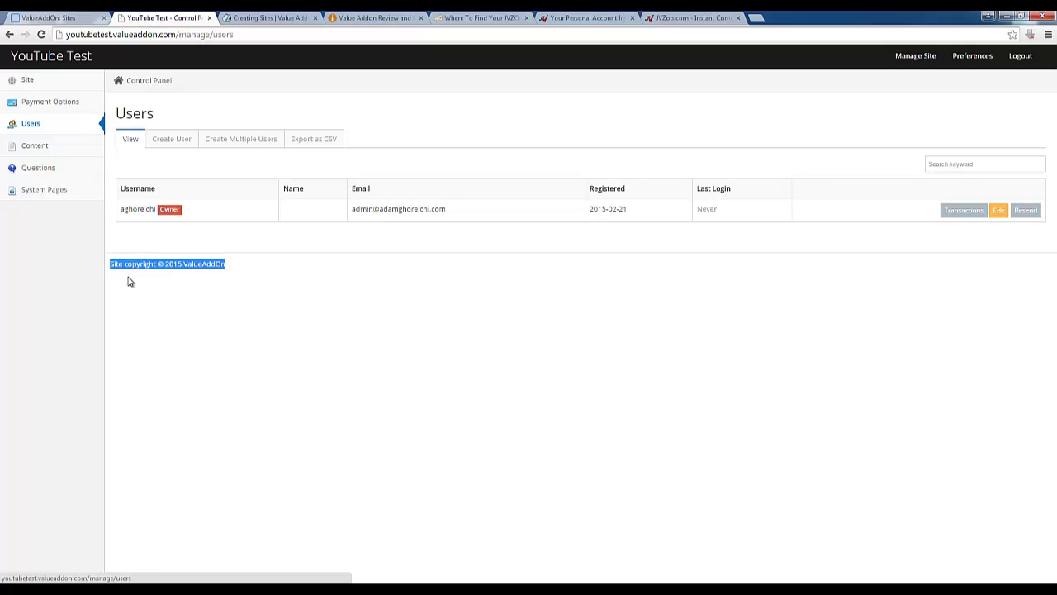
left_click(128, 282)
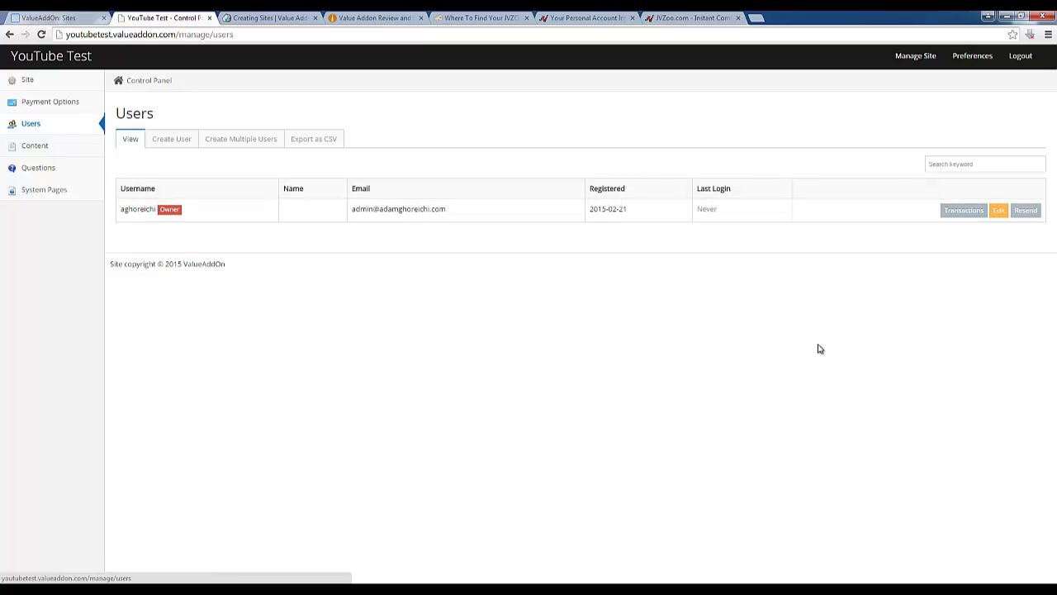
Open the sales page options from the getting-started checklist and compare the built-in page, disabled public registration and custom URL choices.
left_click(36, 83)
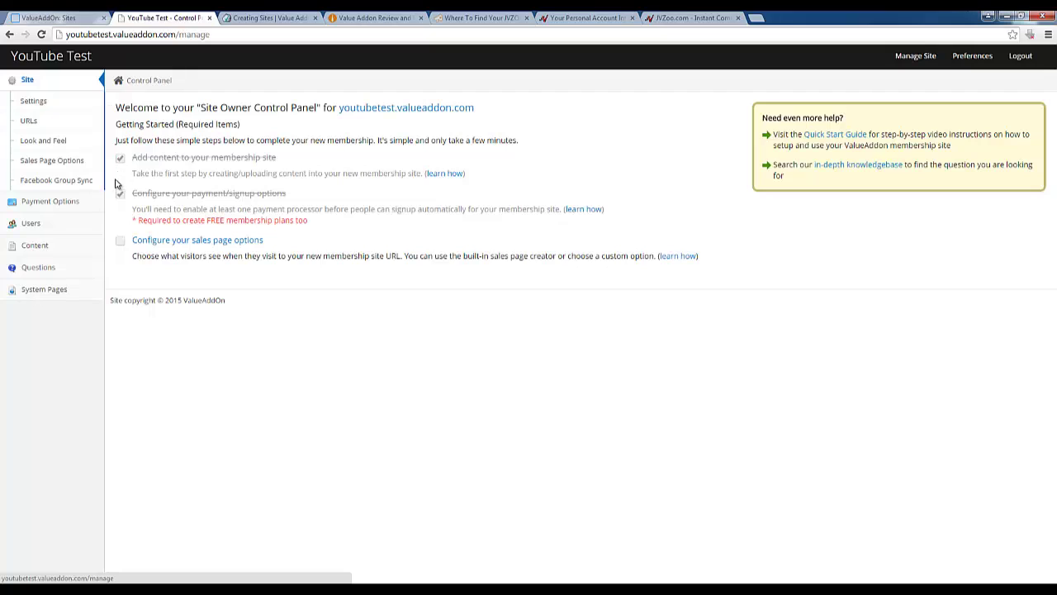
left_click(176, 246)
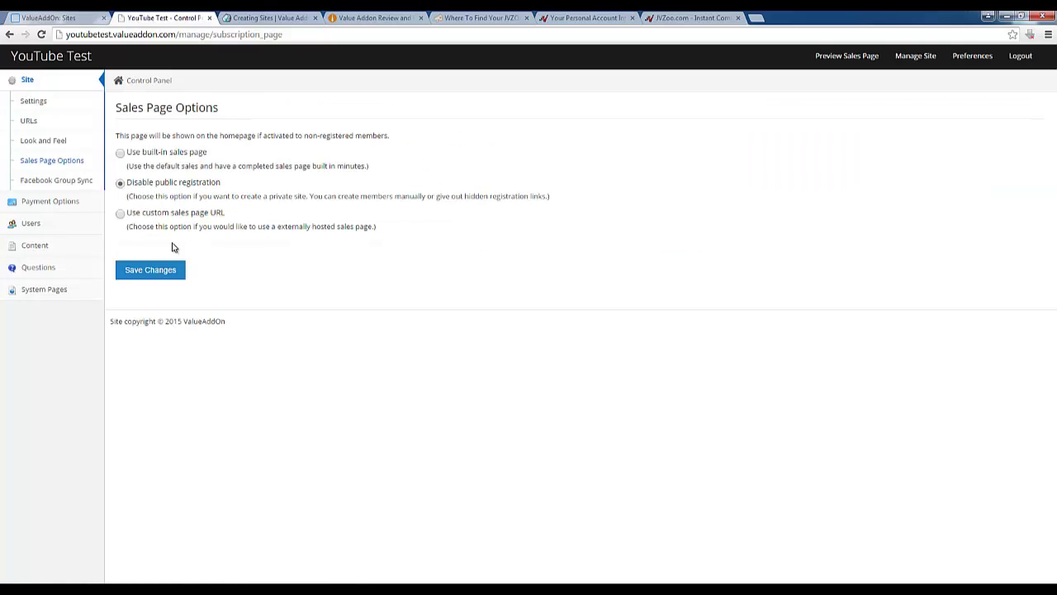
left_click(121, 154)
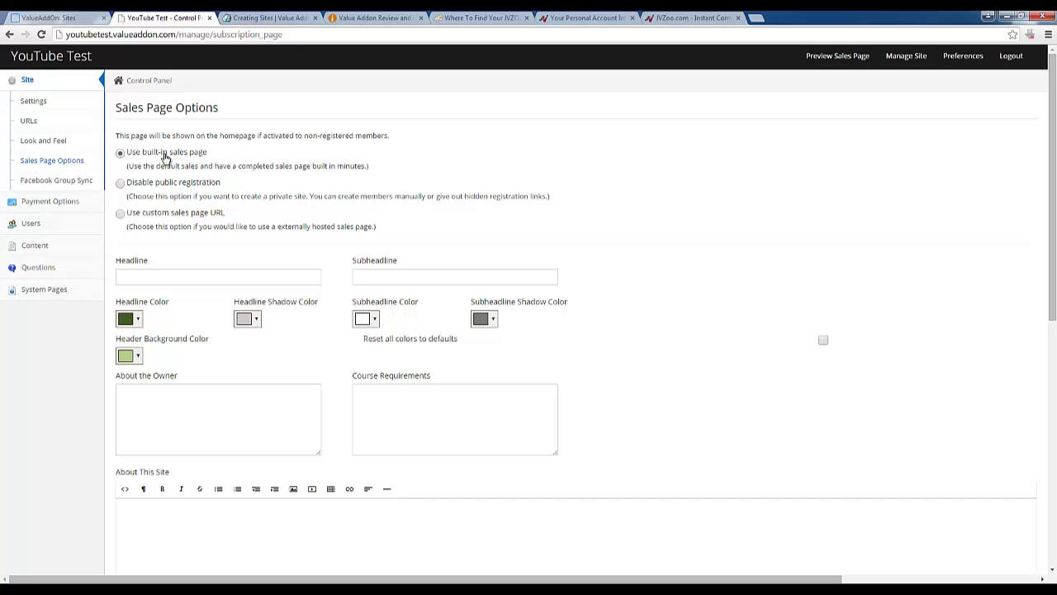
left_click(121, 184)
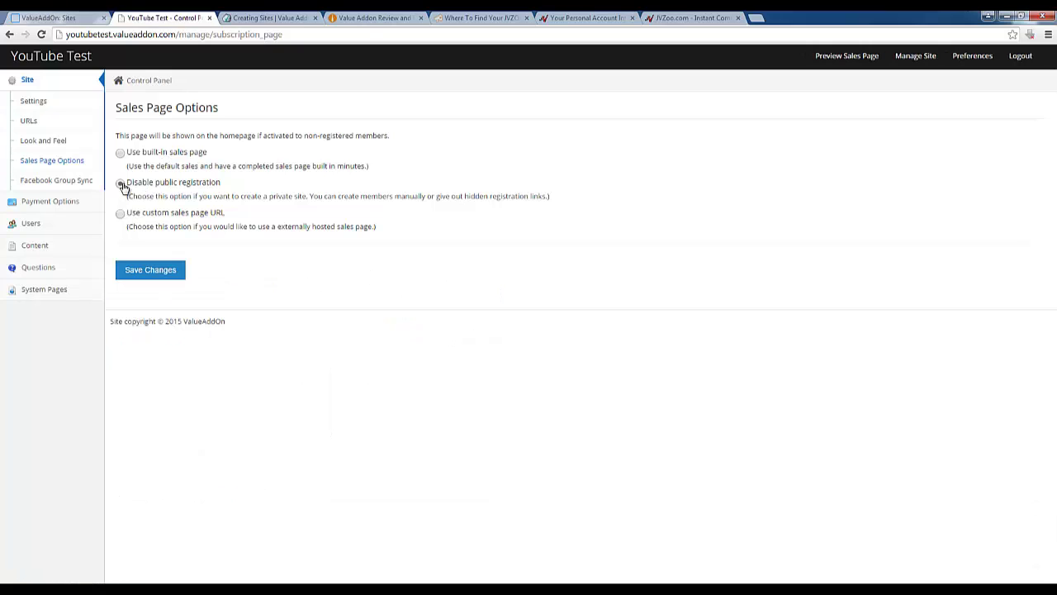
left_click(121, 214)
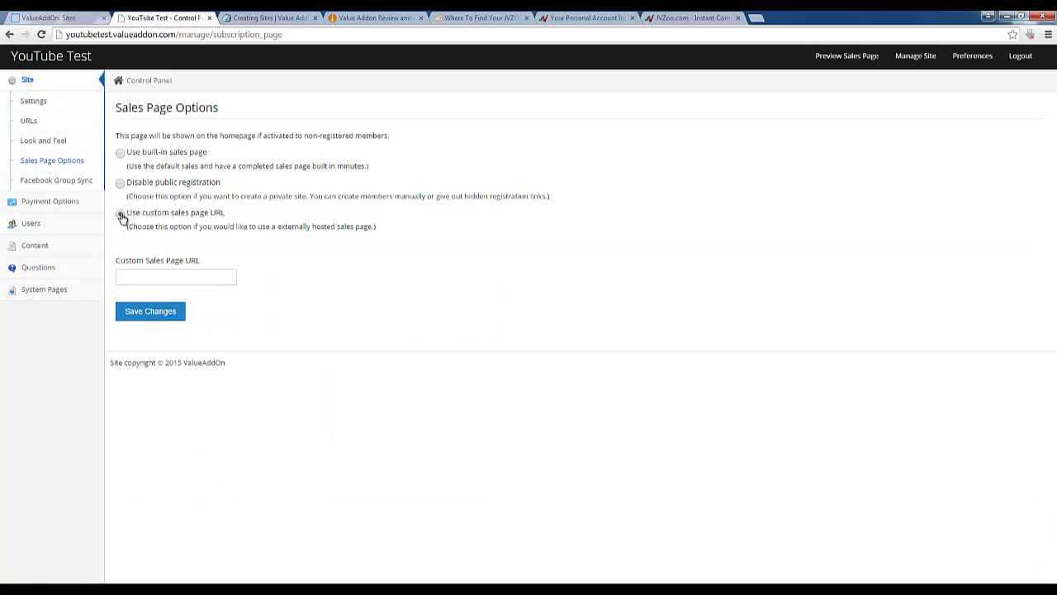
left_click(196, 277)
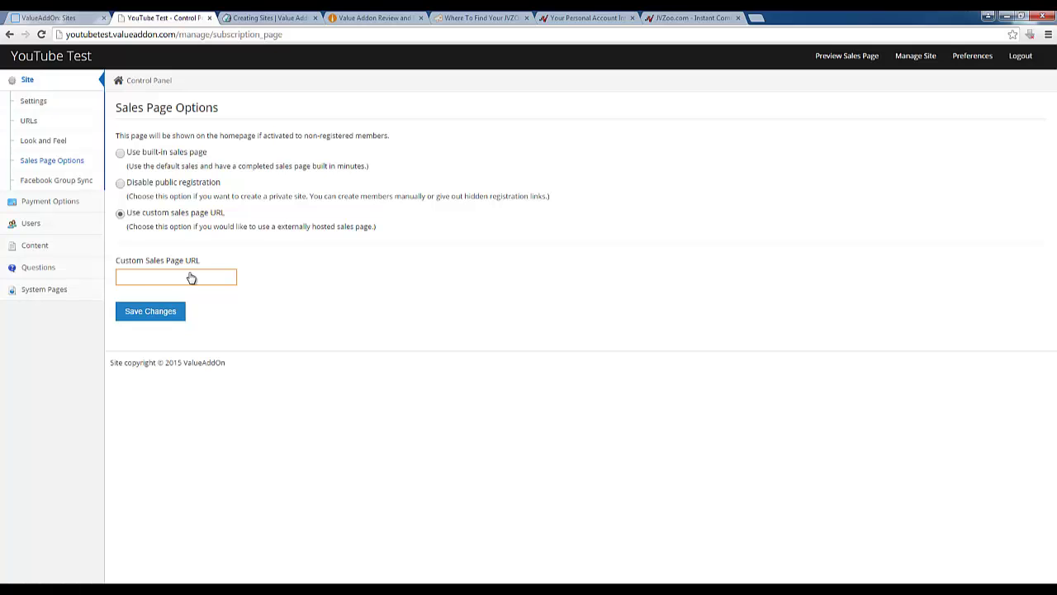
Select Use built-in sales page and look through its headline, color, content, file and pricing settings.
left_click(120, 154)
scroll(203, 336, "down", 2)
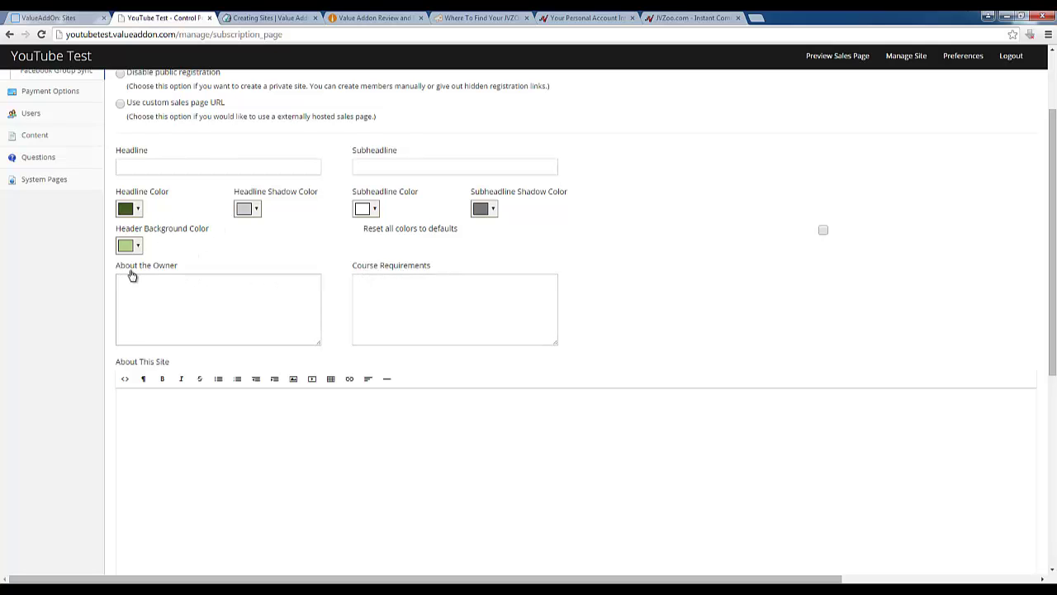
scroll(364, 312, "down", 1)
scroll(201, 307, "down", 6)
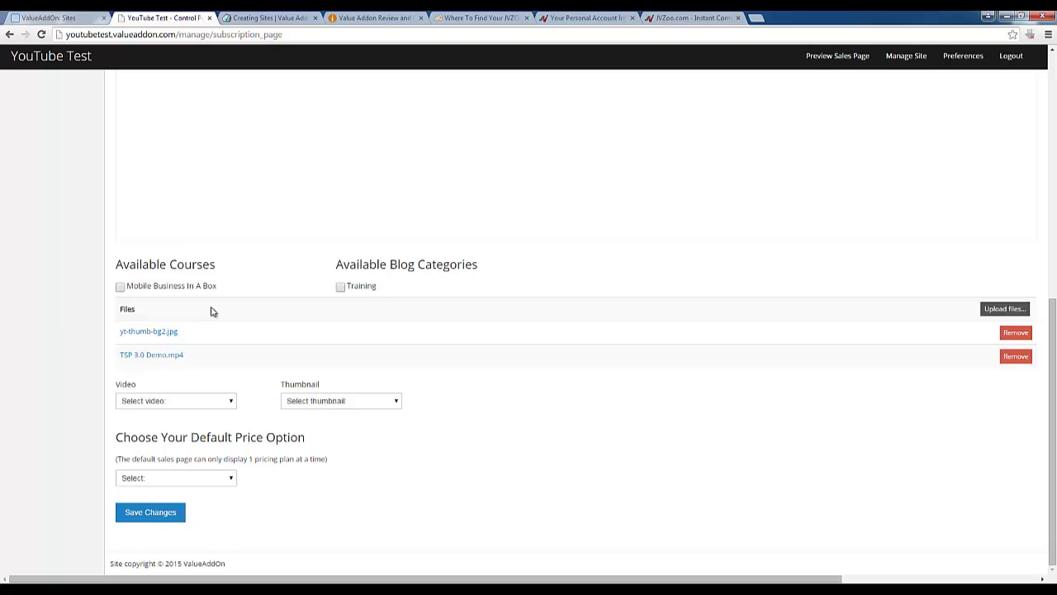
scroll(211, 311, "up", 7)
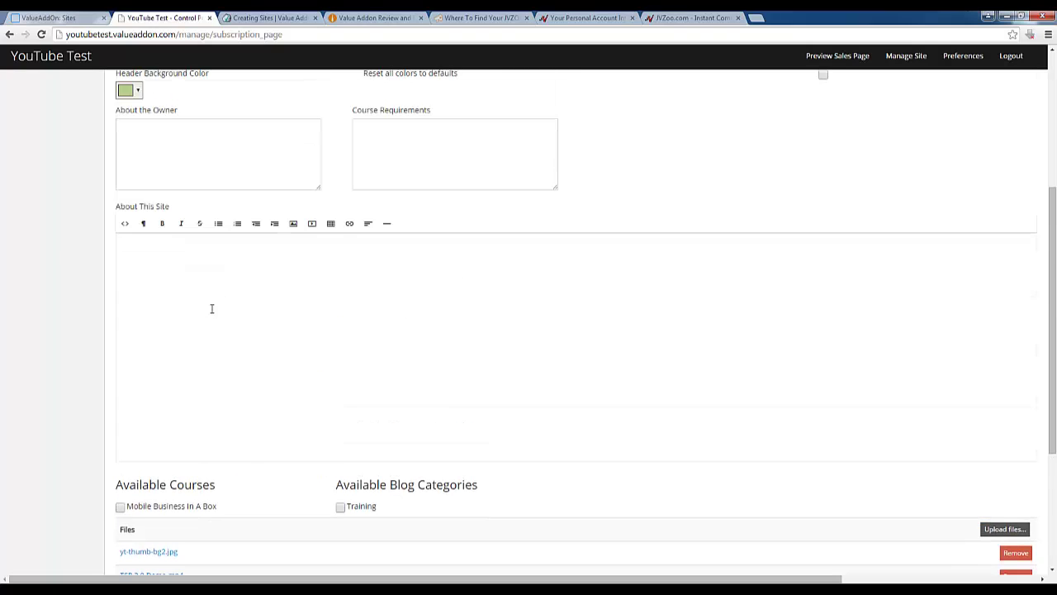
scroll(211, 313, "up", 2)
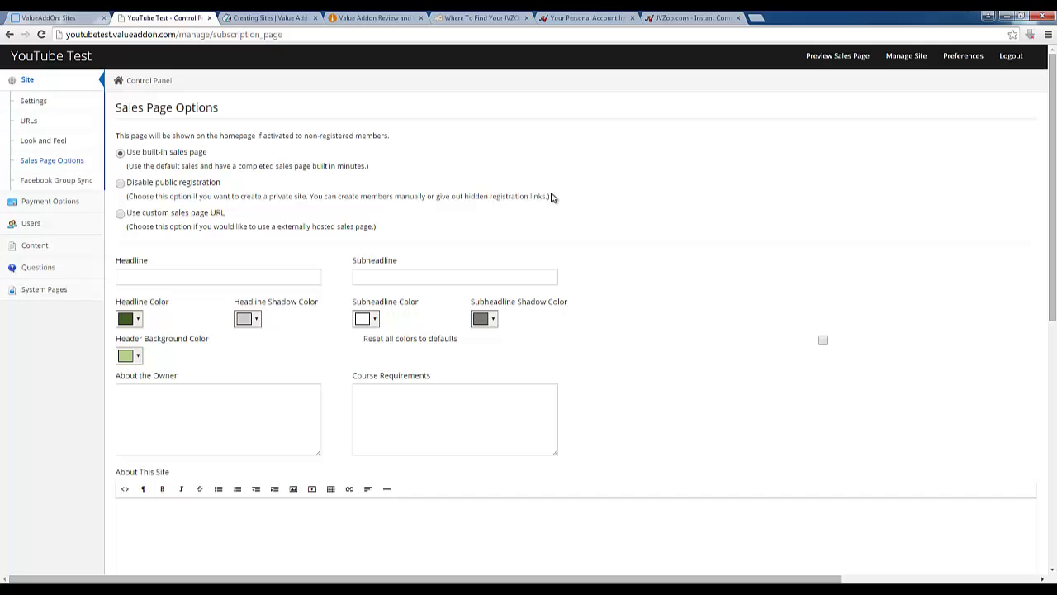
left_click_drag(551, 196, 286, 197)
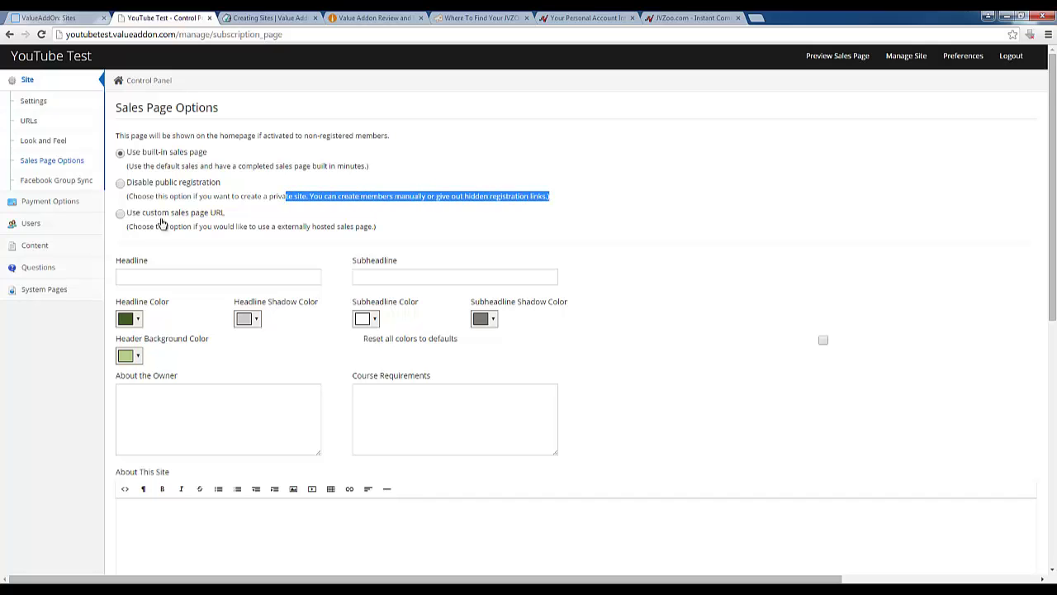
Save the sales page setting as Disable public registration, and reopen the sales page options from the getting-started checklist to check it.
left_click(121, 183)
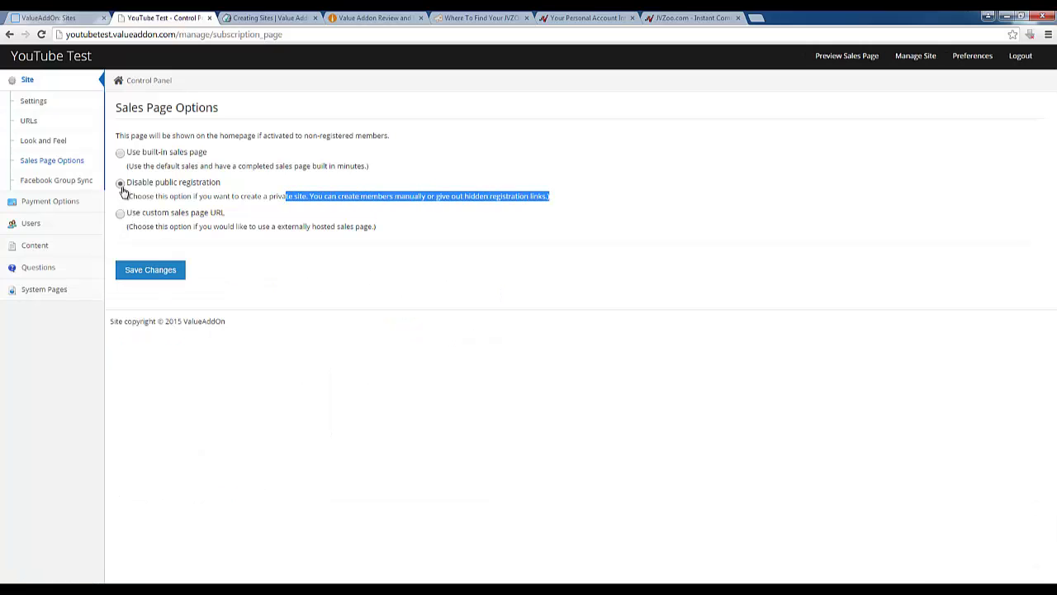
left_click(172, 269)
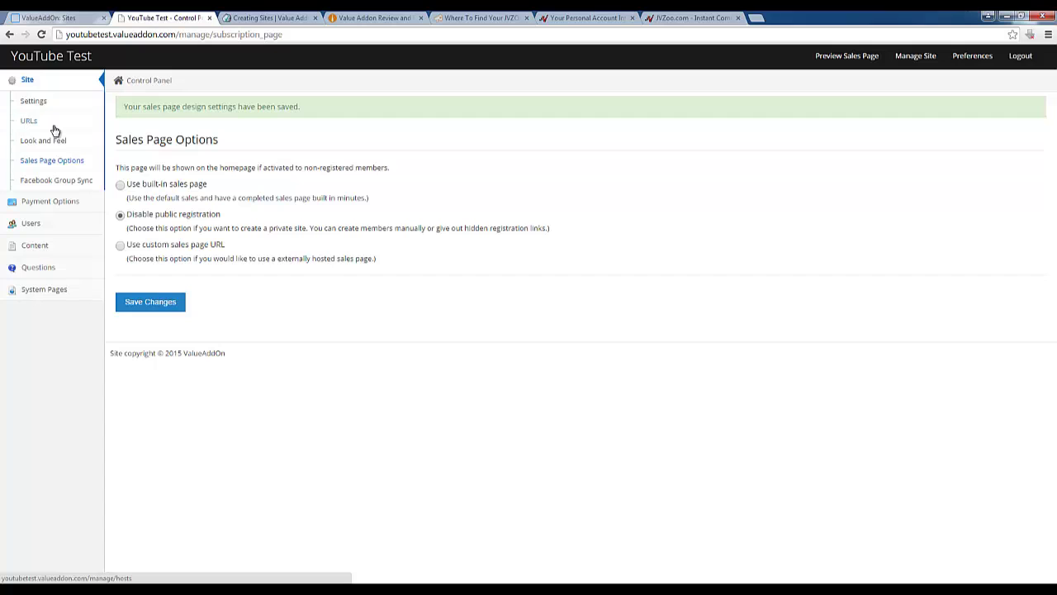
left_click(29, 86)
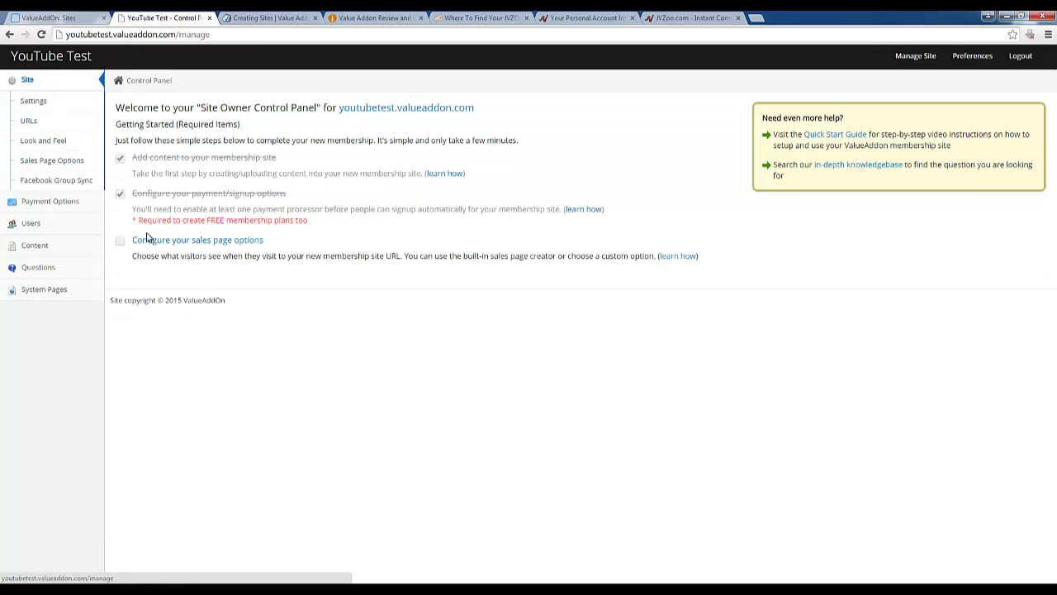
left_click(171, 242)
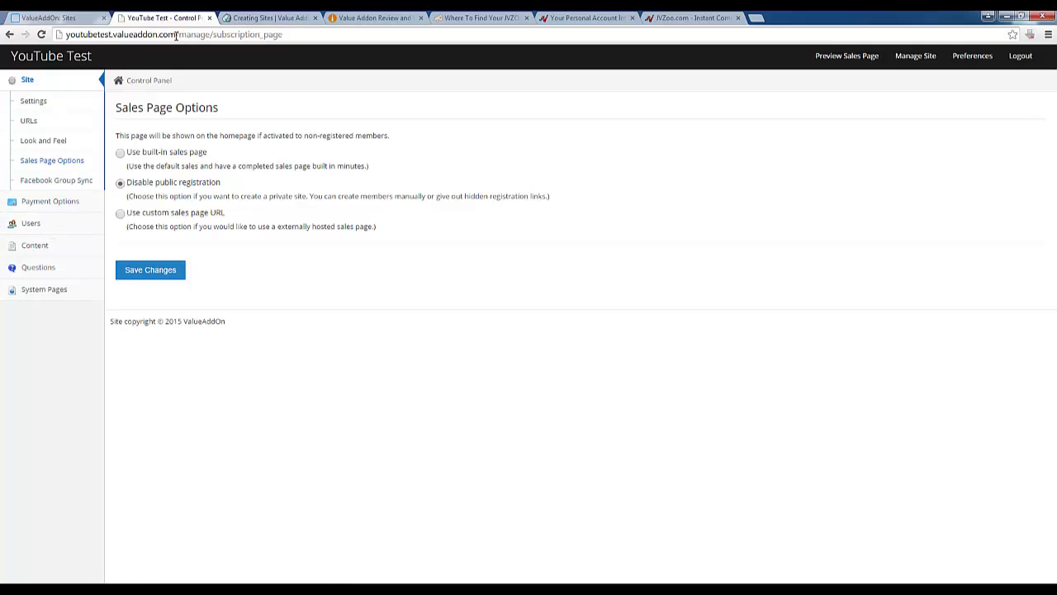
Copy the youtubetest.valueaddon.com address, load it in the browser tab showing the ValueAddon training page, and review the homepage's available courses.
left_click_drag(177, 34, 66, 35)
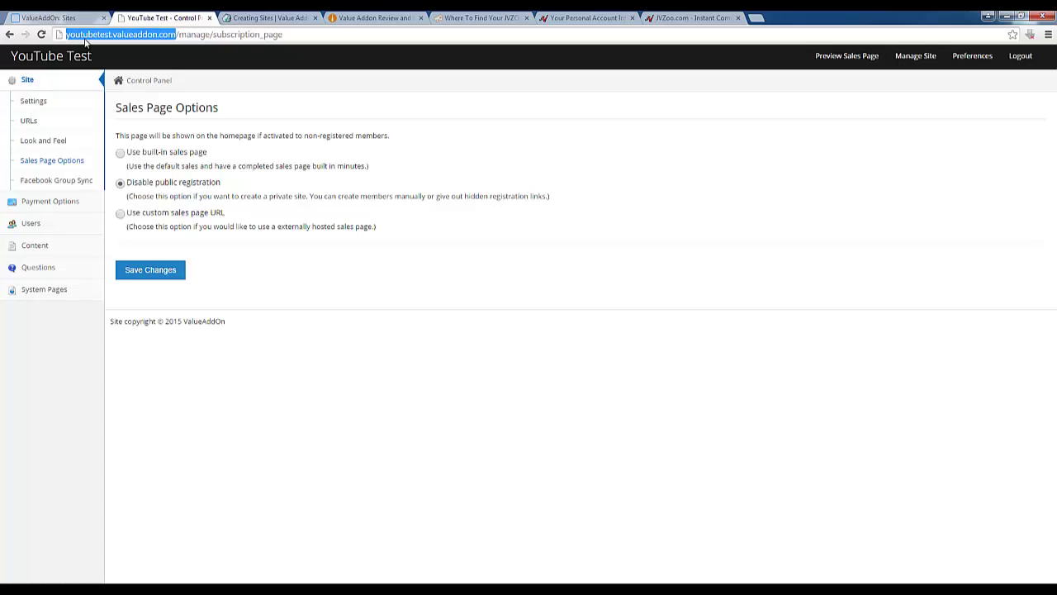
right_click(85, 41)
left_click(105, 76)
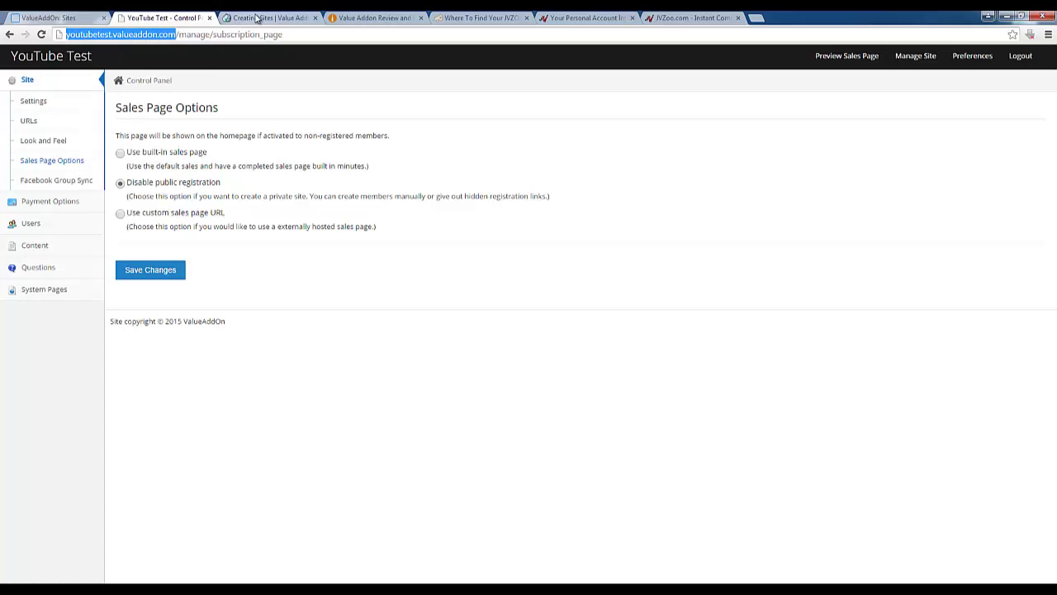
left_click(256, 18)
left_click(241, 35)
right_click(241, 34)
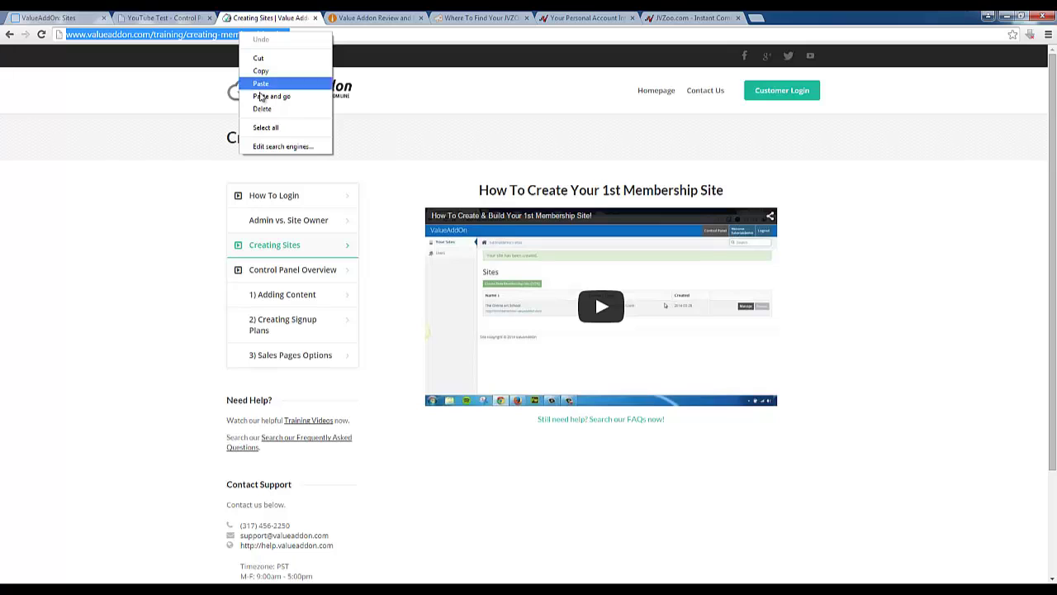
left_click(266, 95)
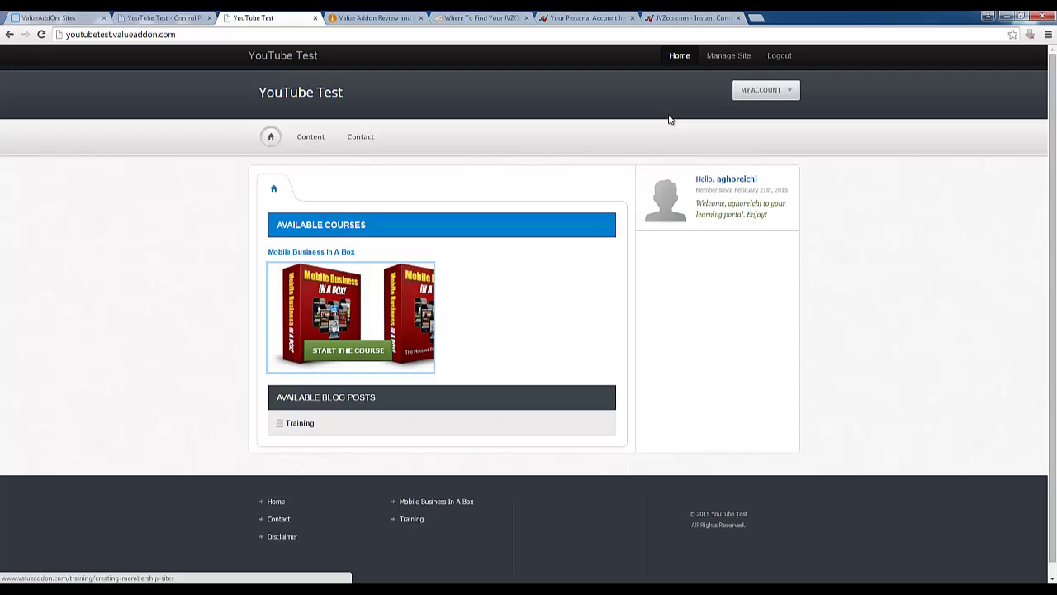
mouse_move(677, 227)
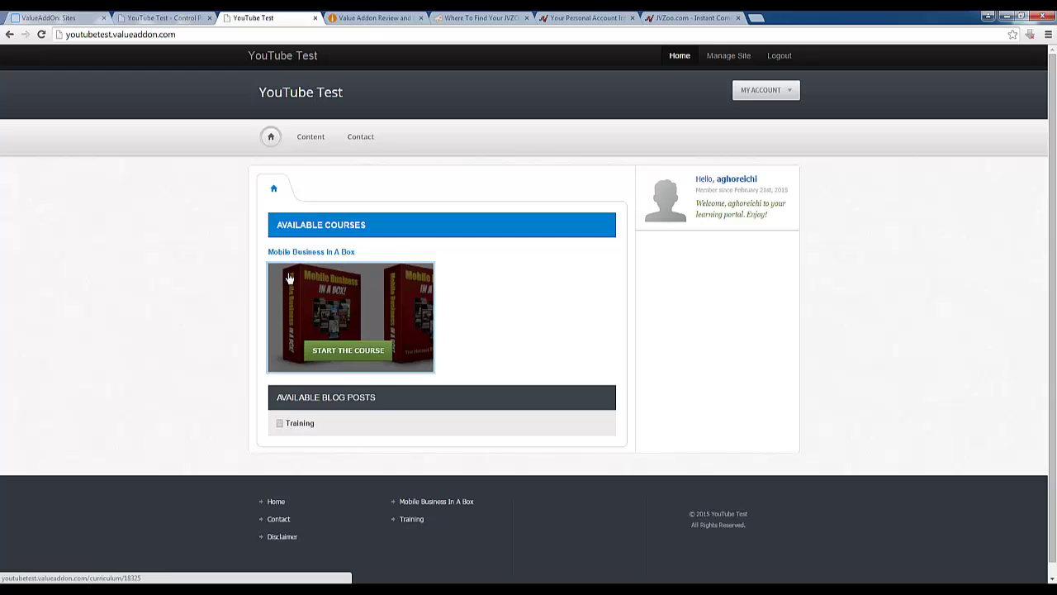
left_click_drag(267, 255, 358, 252)
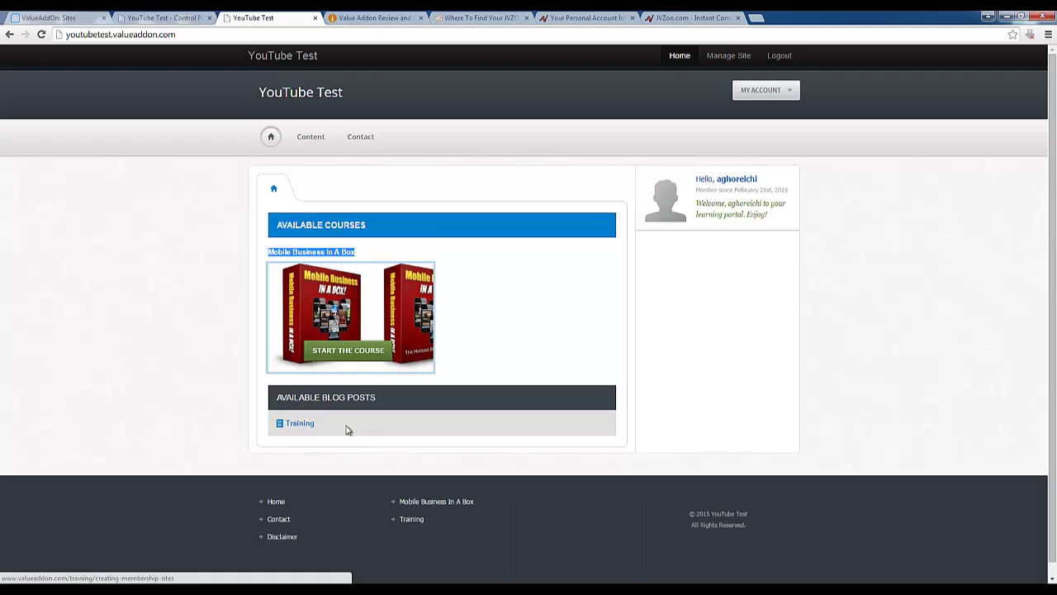
Open the Training blog category and read through the How to use Mobile Business In A Box post.
left_click(300, 426)
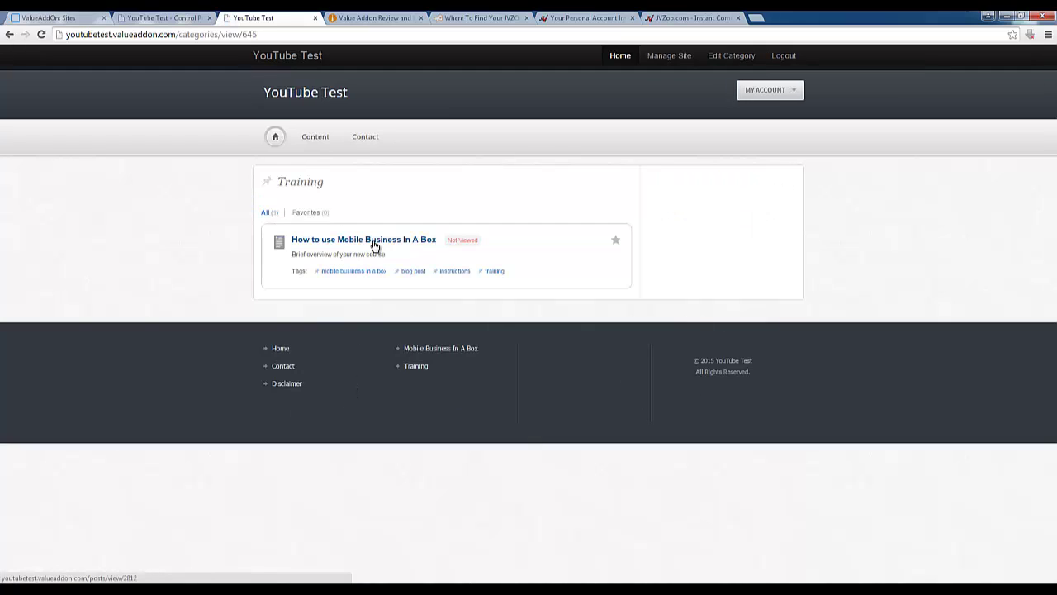
mouse_move(304, 256)
left_mouse_down()
mouse_move(400, 254)
mouse_move(297, 271)
left_mouse_up()
left_click(294, 257)
left_click(333, 243)
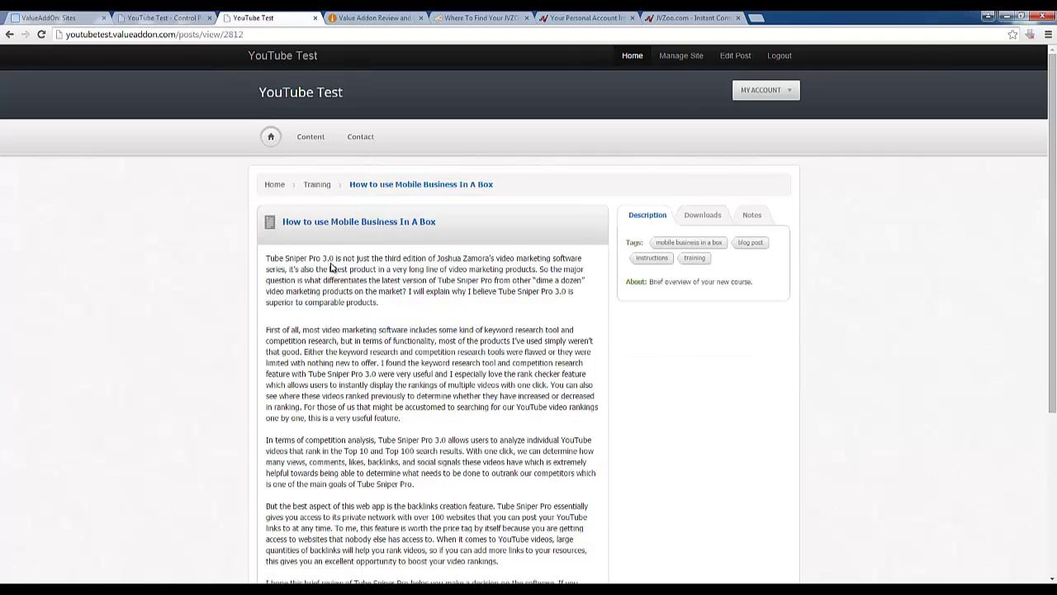
scroll(331, 265, "down", 1)
scroll(330, 264, "up", 1)
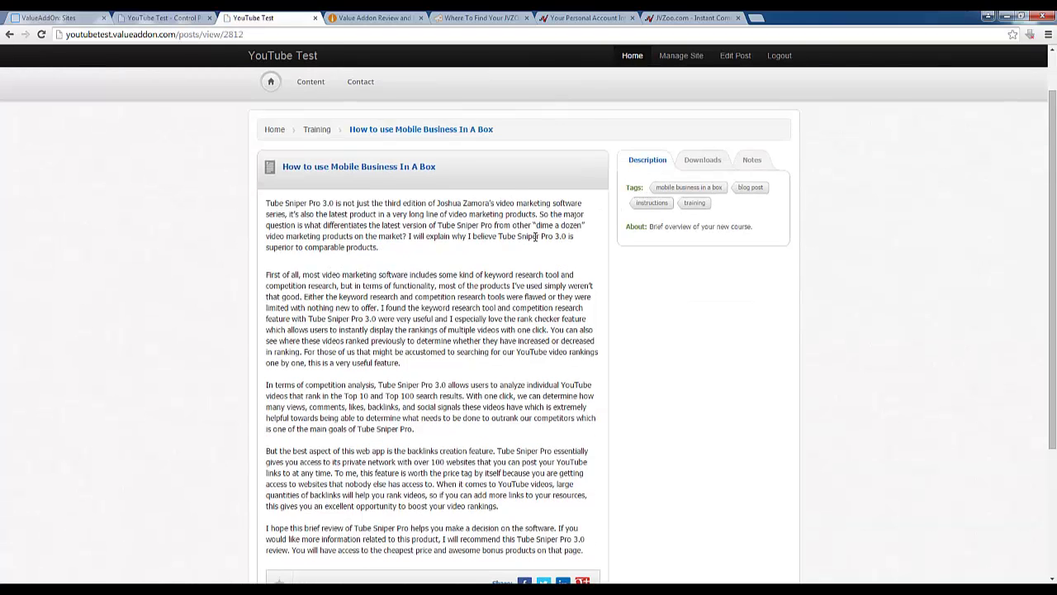
scroll(450, 231, "up", 1)
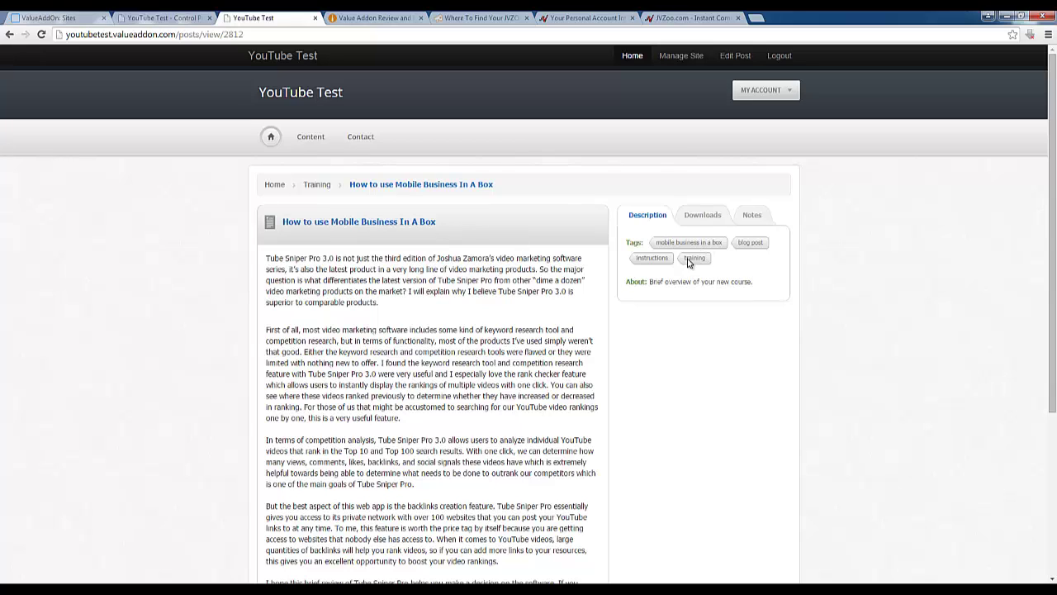
Check the post's downloads and save the private note "Read on 2/21/15" on it.
left_click(691, 221)
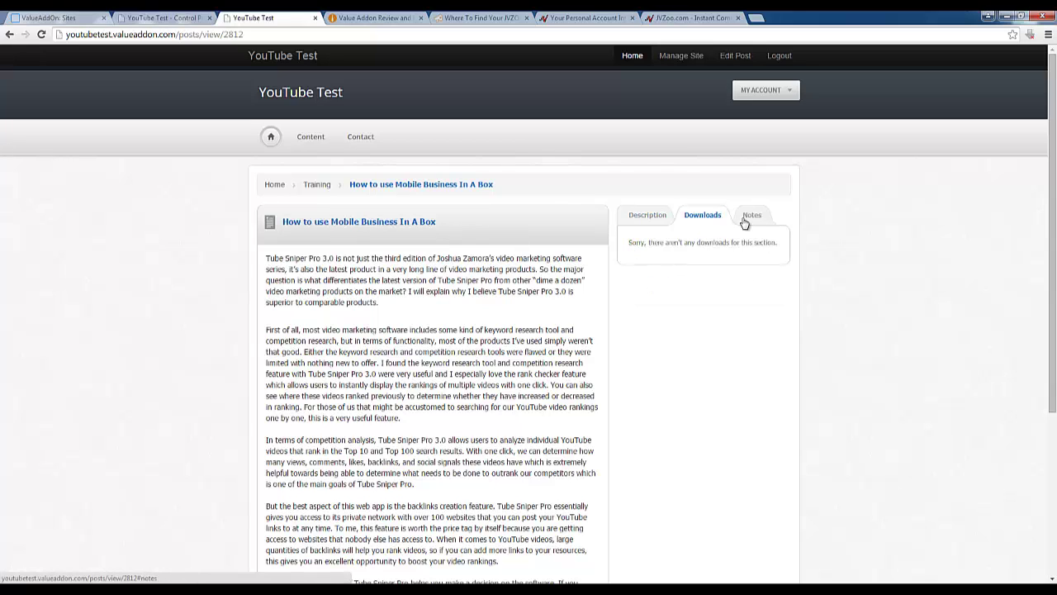
left_click(746, 220)
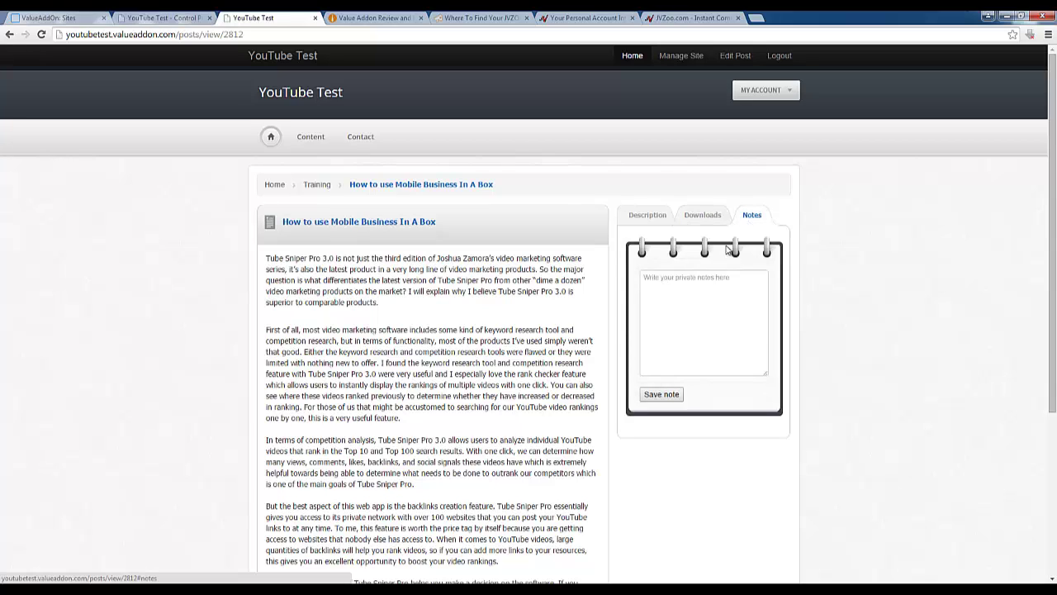
left_click(676, 342)
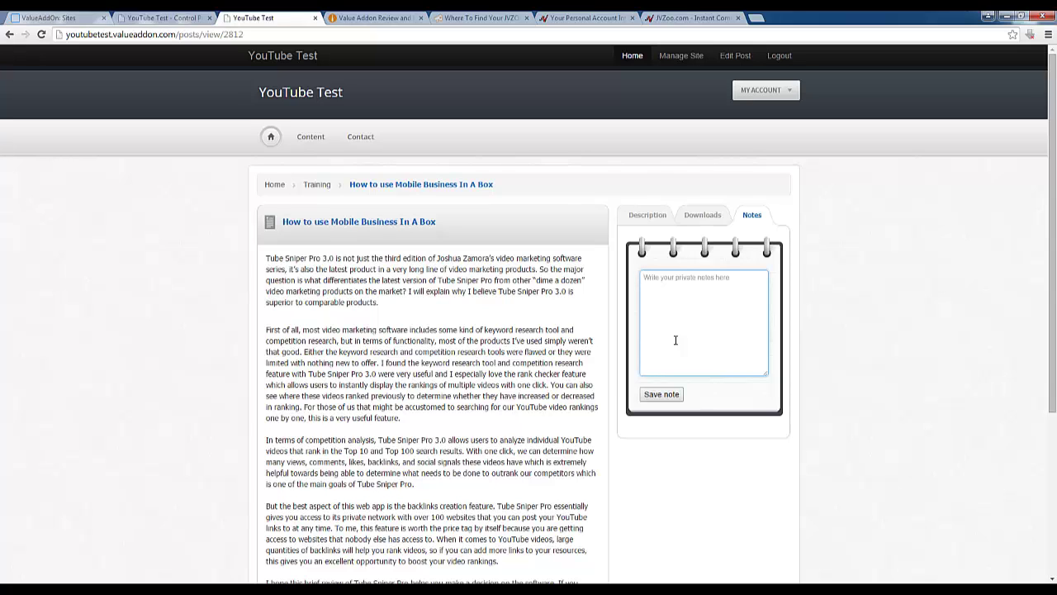
type("Read on 2/21/15")
left_click(674, 395)
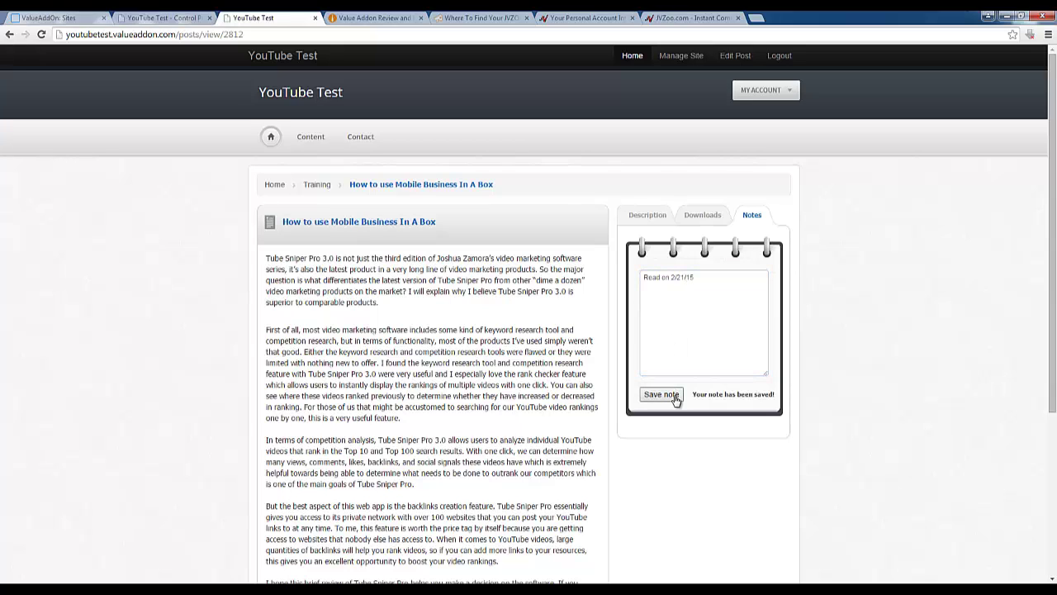
Revisit the post's description and downloads, and return to its notes to check the saved entry.
left_click(651, 222)
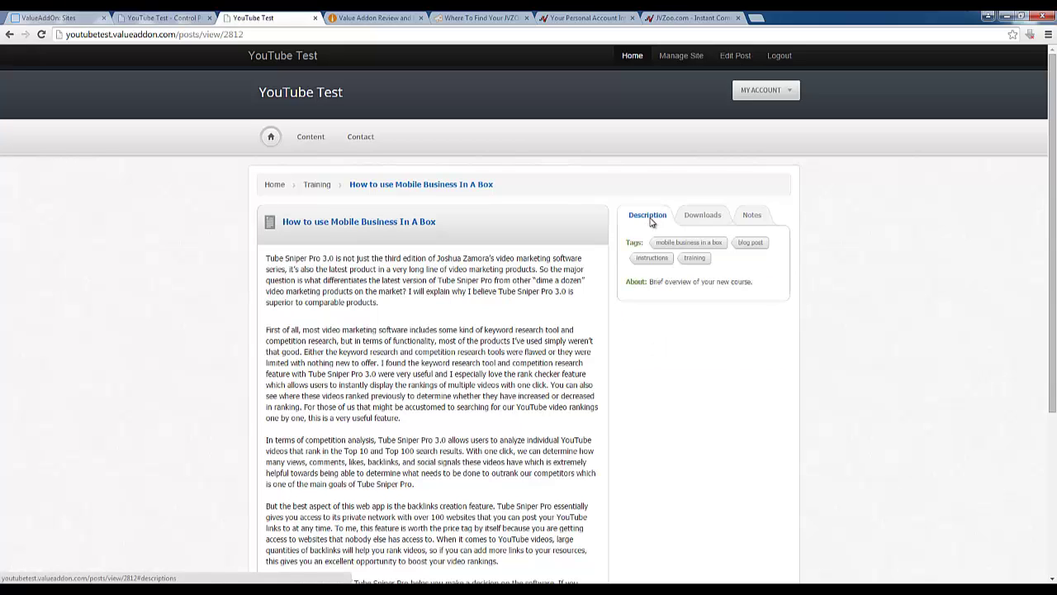
left_click(725, 216)
left_click(748, 217)
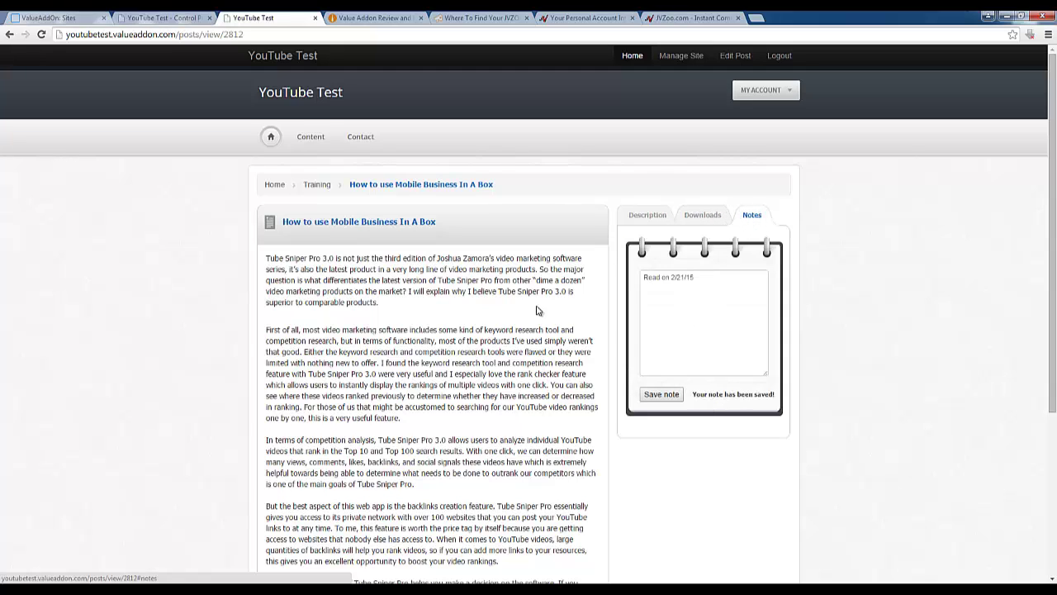
Return to the site homepage, start the Mobile Business In A Box course, review its progress and open Lesson #1.
left_click(269, 139)
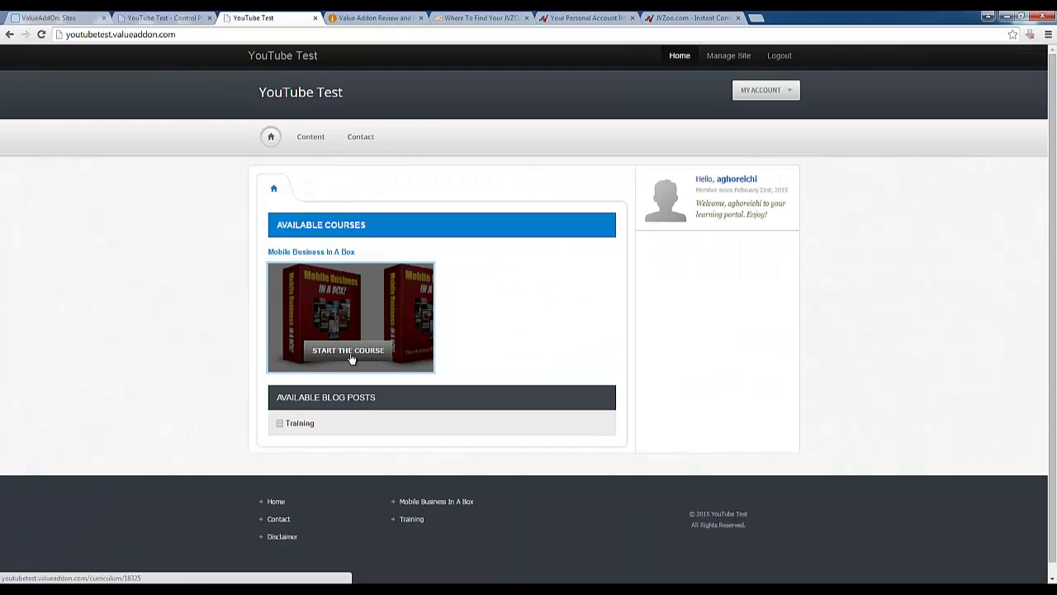
left_click(350, 352)
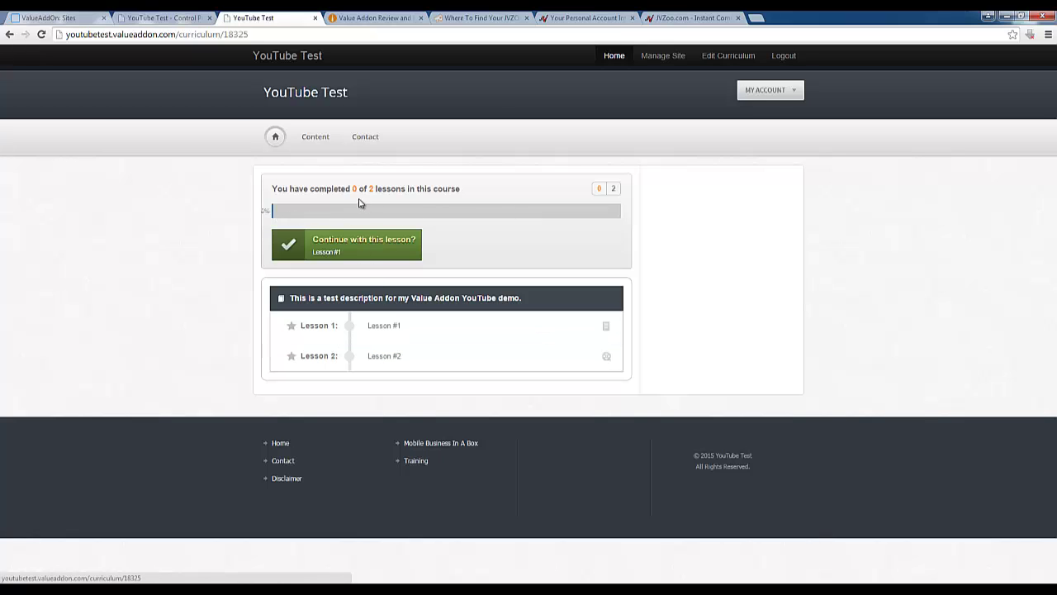
left_click_drag(353, 189, 376, 189)
left_click(155, 268)
left_click(337, 254)
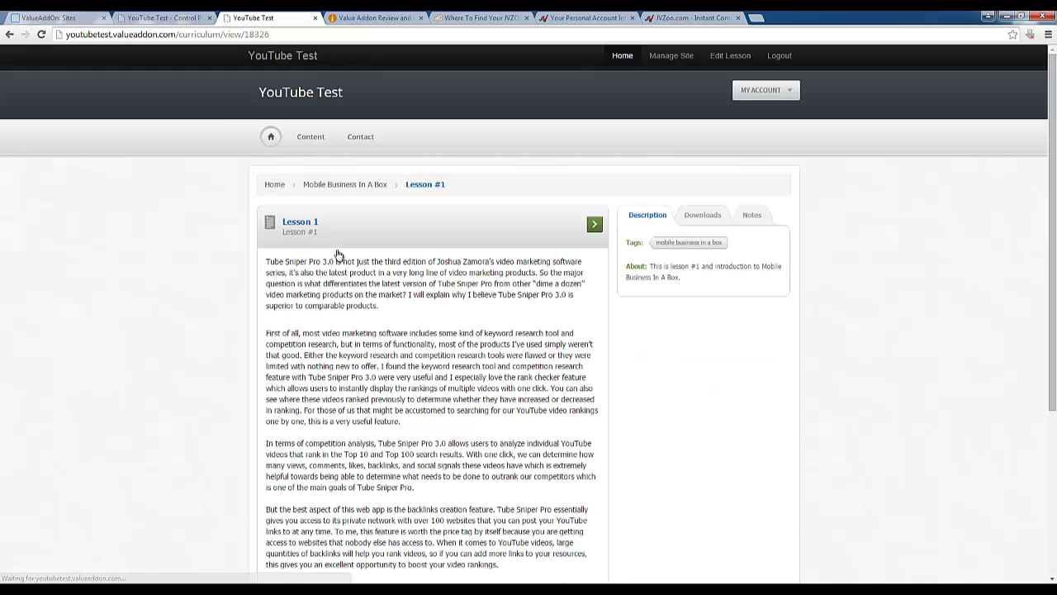
Examine Lesson #1's text and the lesson files offered for download.
left_click_drag(303, 260, 362, 356)
left_click(427, 327)
left_click(702, 216)
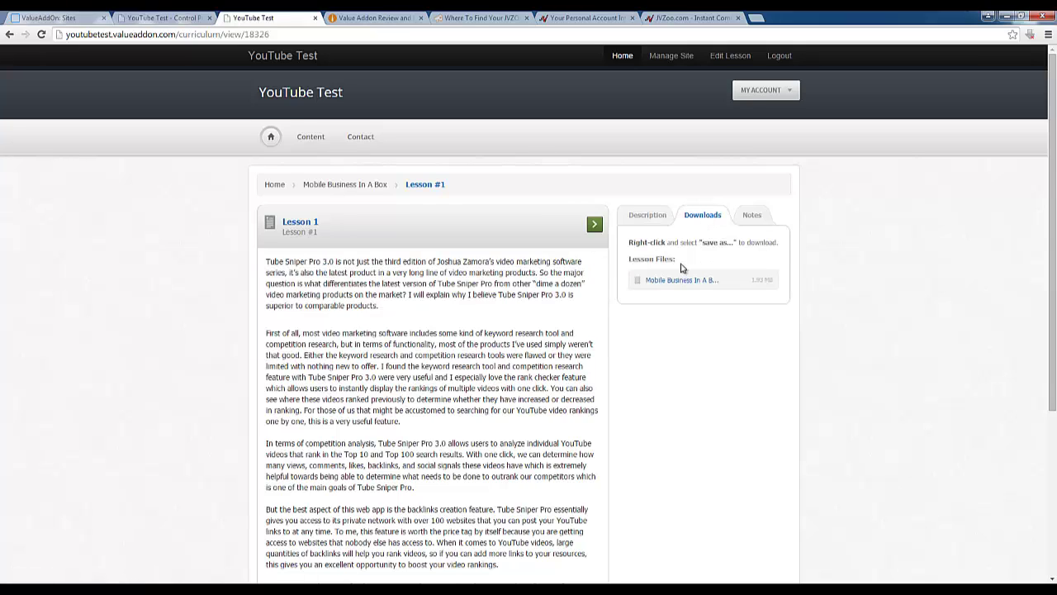
left_click_drag(640, 261, 677, 260)
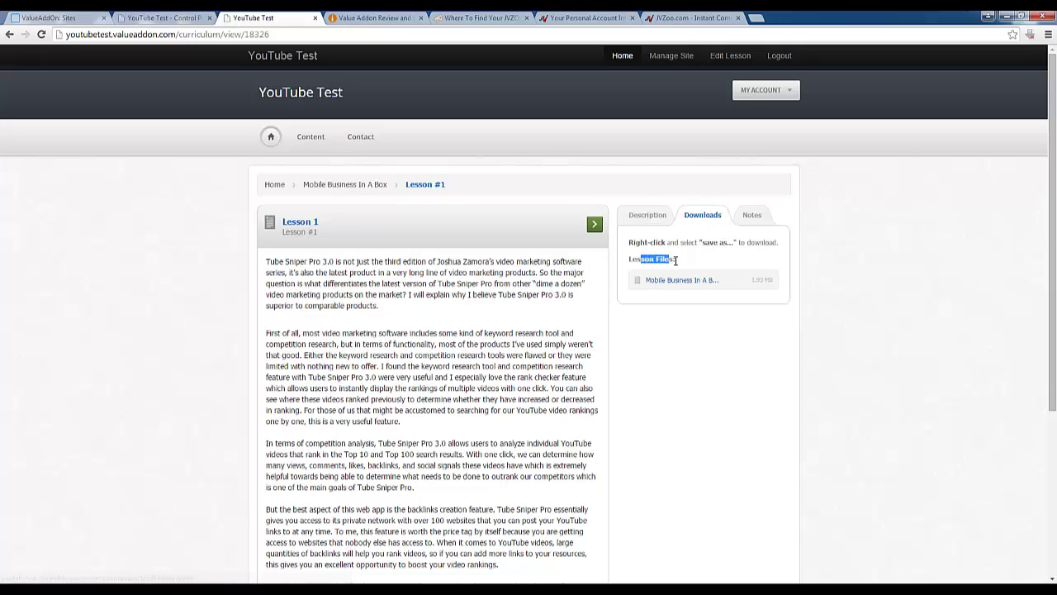
left_click(687, 264)
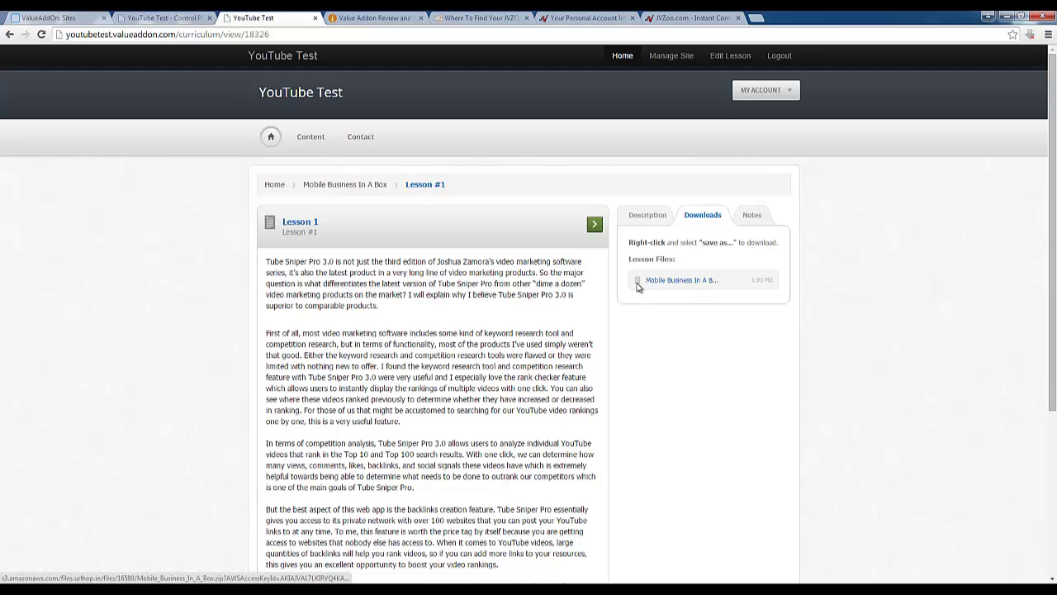
Look over Lesson #1's favorite and completion controls, its private notes area and its downloads.
scroll(393, 330, "down", 3)
scroll(429, 365, "up", 1)
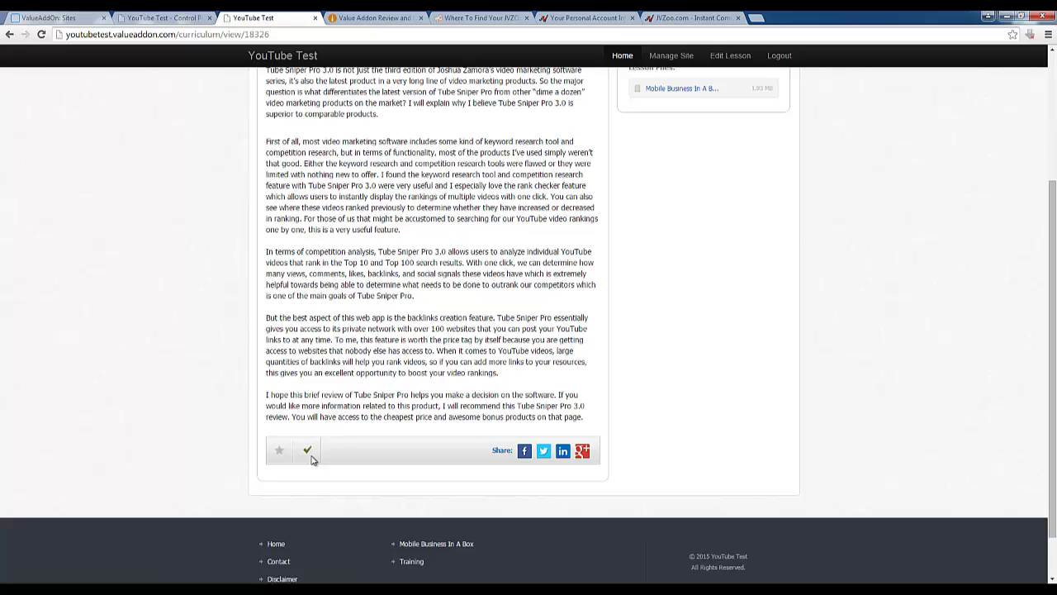
left_click(281, 455)
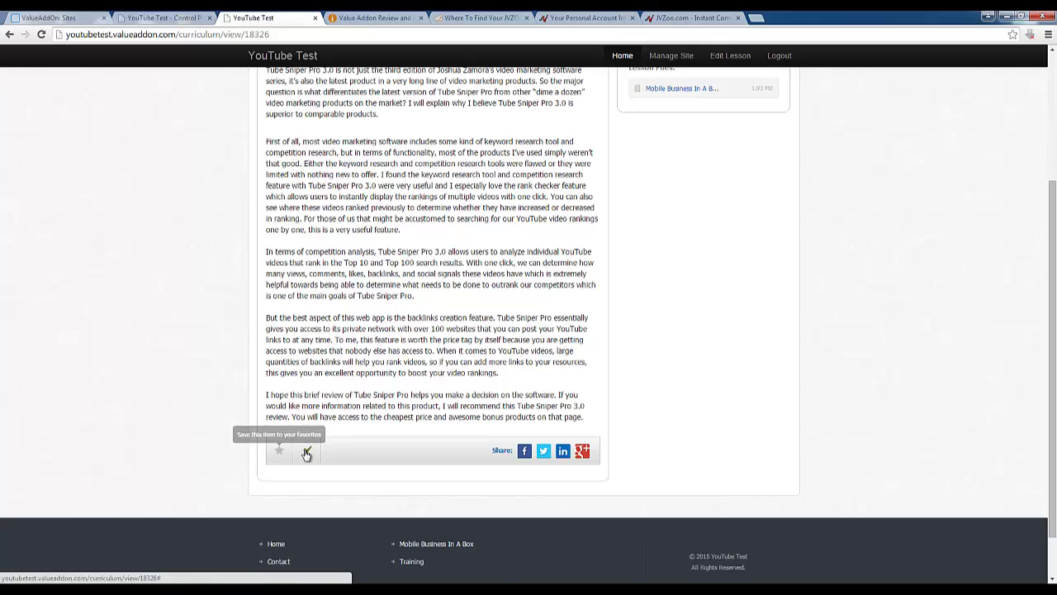
scroll(355, 328, "up", 2)
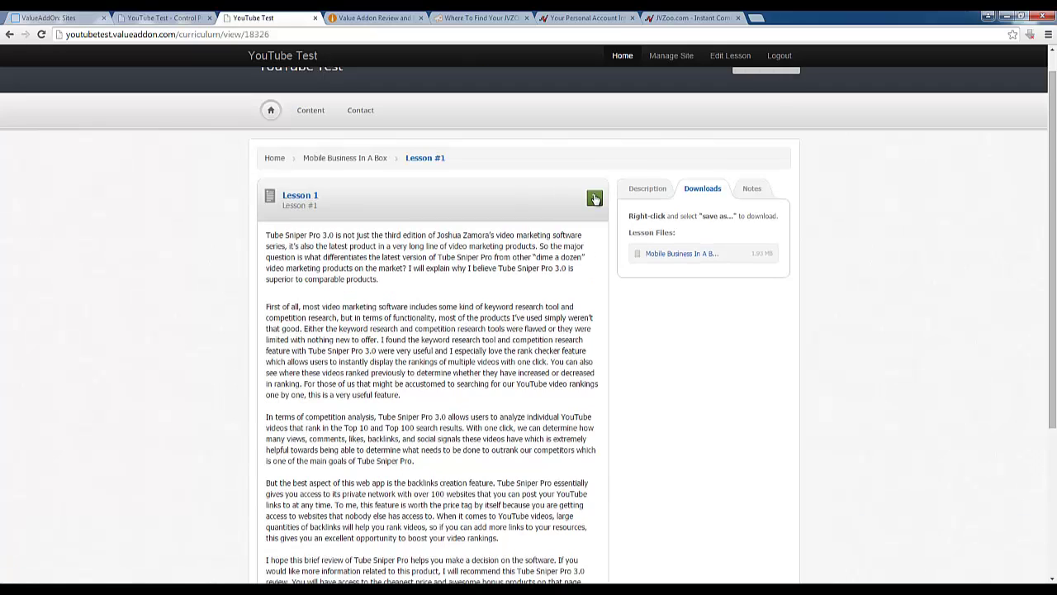
left_click(750, 190)
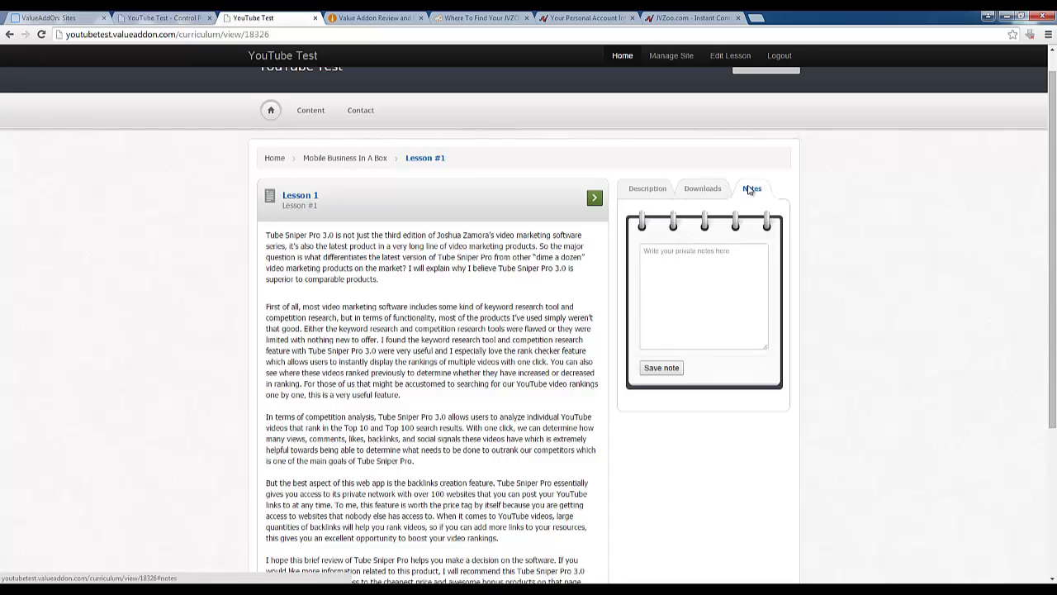
left_click(715, 190)
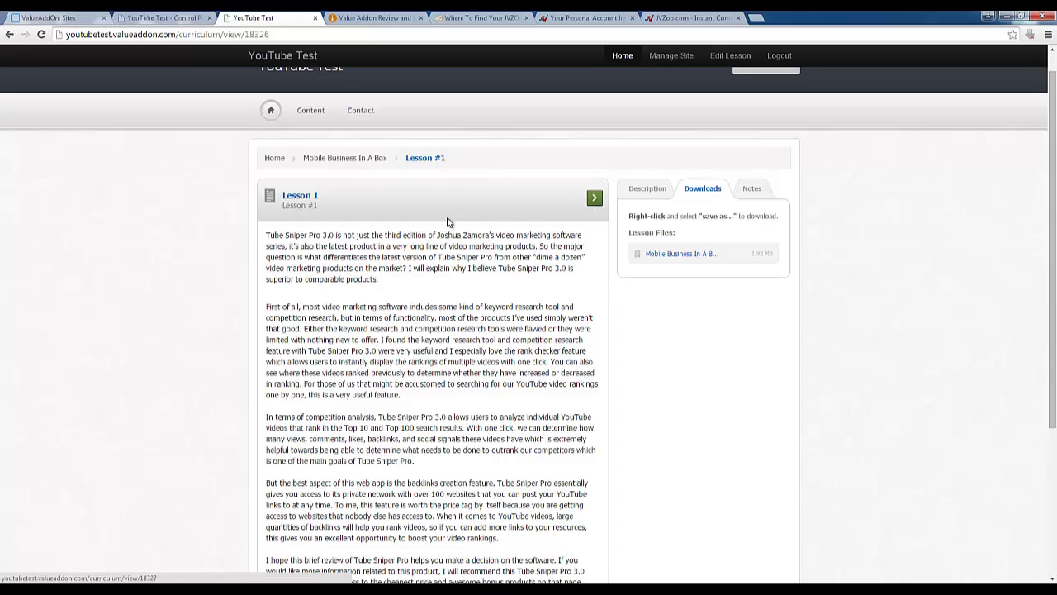
Go to Lesson #2, briefly play and pause its video, and view its download options.
left_click(596, 200)
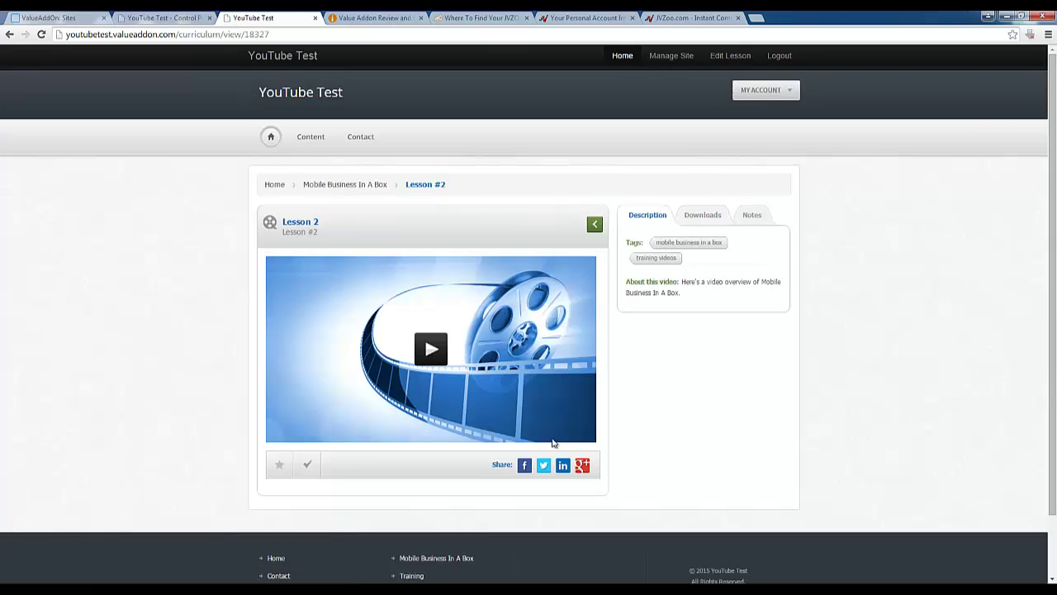
left_click(434, 351)
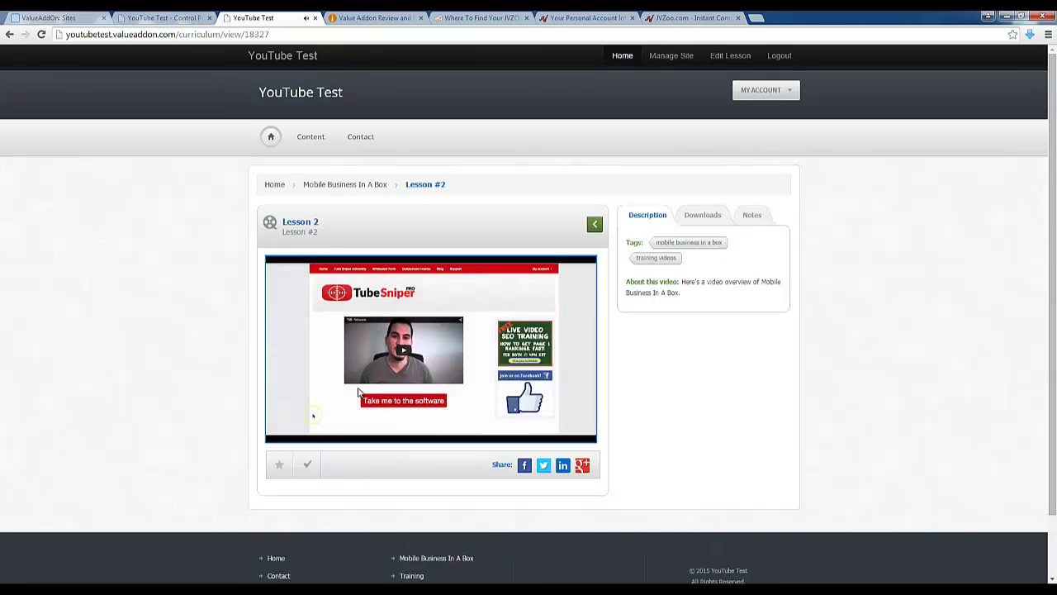
left_click(359, 391)
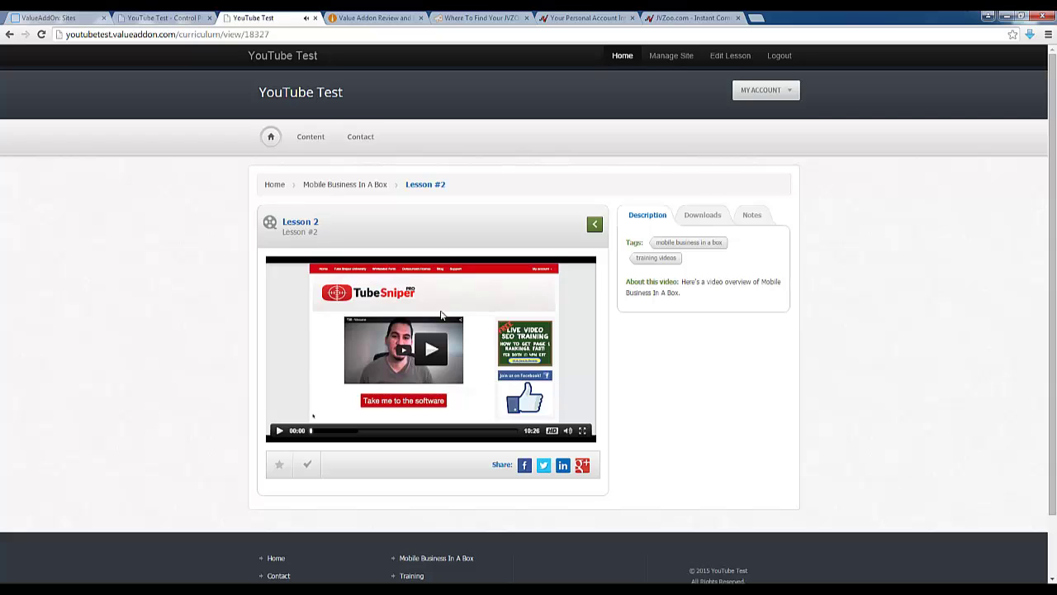
left_click(713, 224)
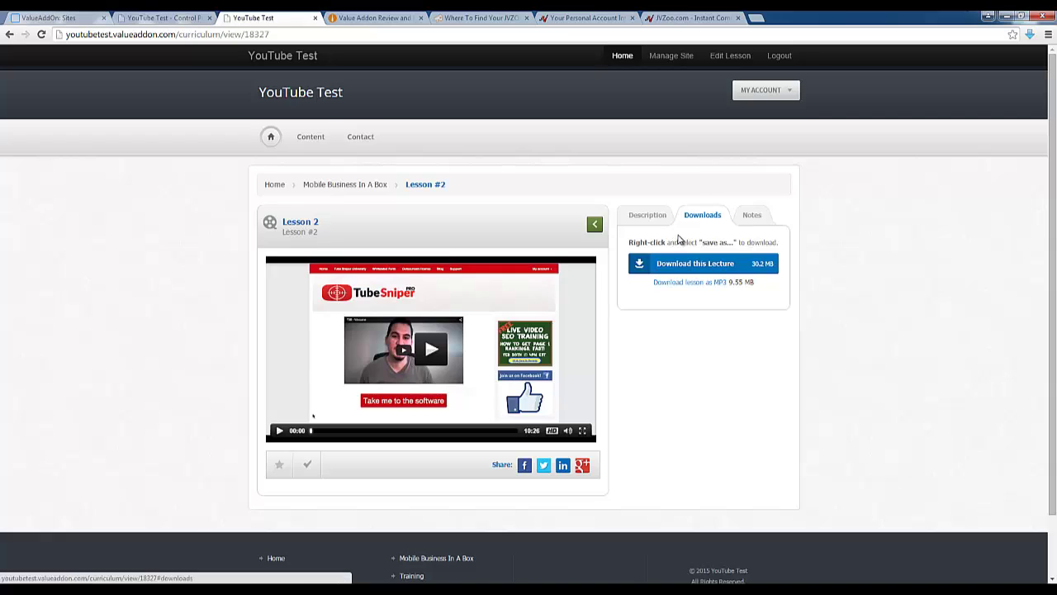
Look over Lesson #2's video and MP3 download options and its private notes area.
mouse_move(633, 242)
left_mouse_down()
mouse_move(781, 243)
mouse_move(626, 250)
left_mouse_up()
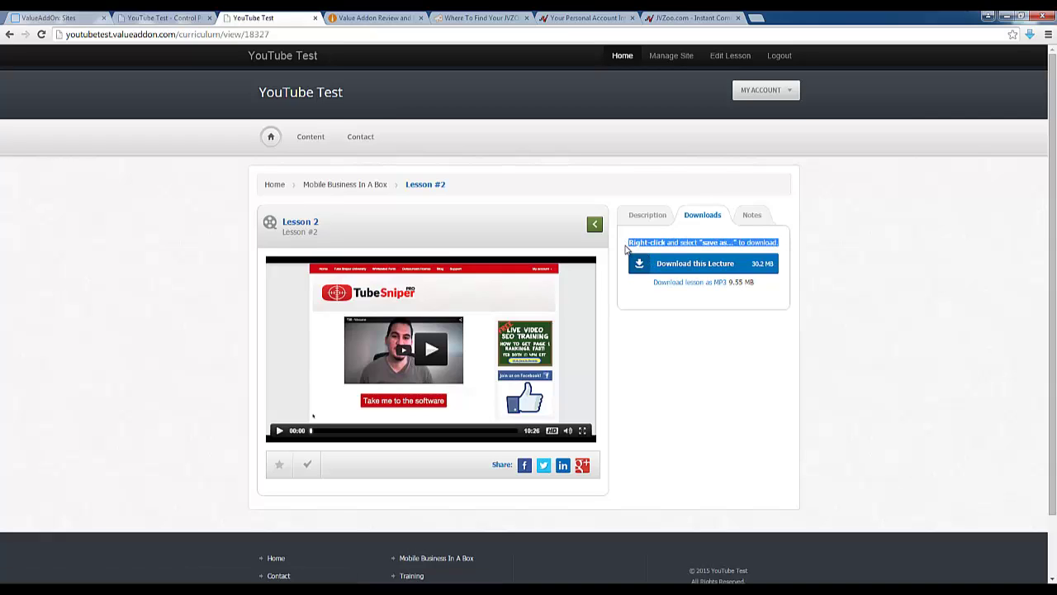
left_click_drag(730, 282, 653, 282)
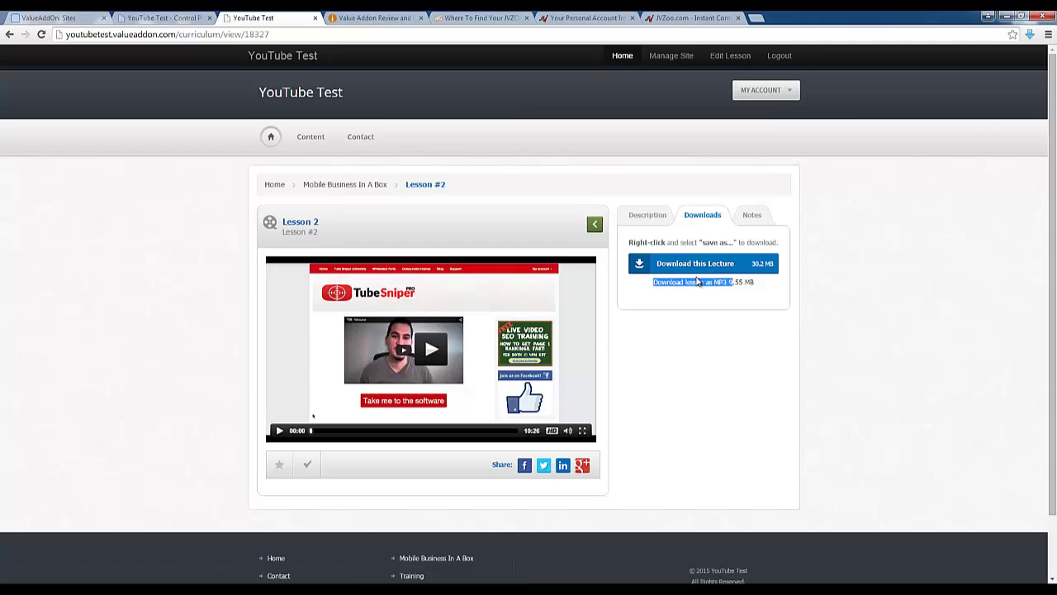
left_click(763, 291)
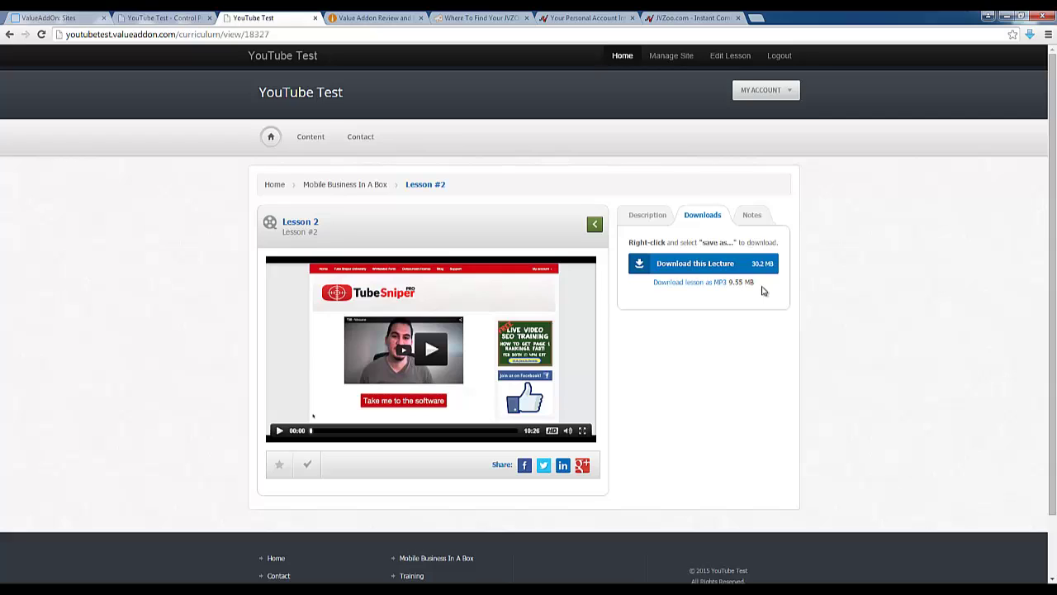
left_click(760, 218)
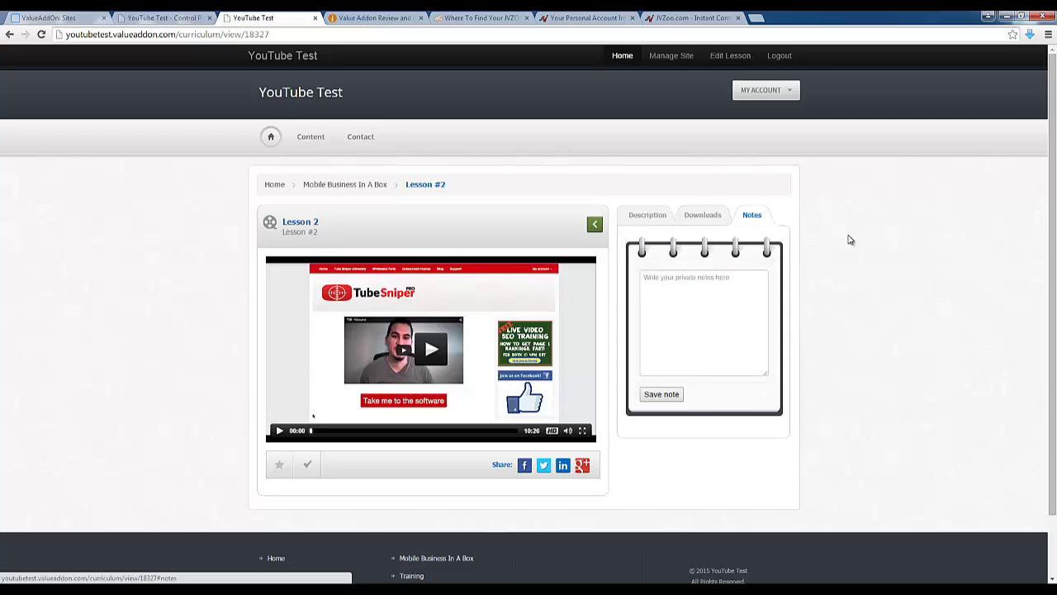
Return to the site's control panel, open the Questions page and read the note about enabling the "Ask a Question" feature.
left_click(189, 18)
left_click(267, 17)
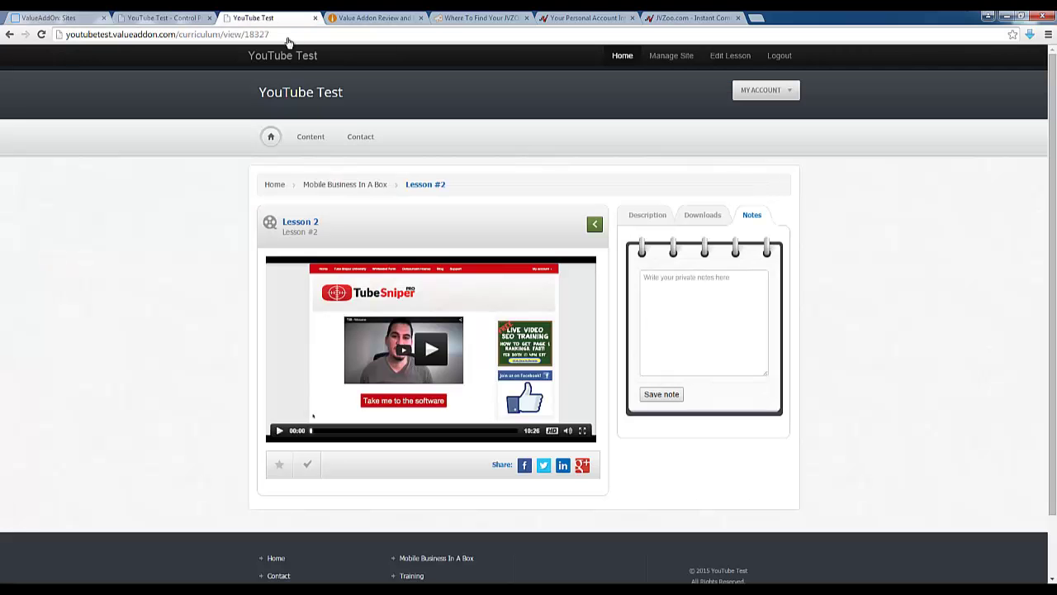
left_click(172, 22)
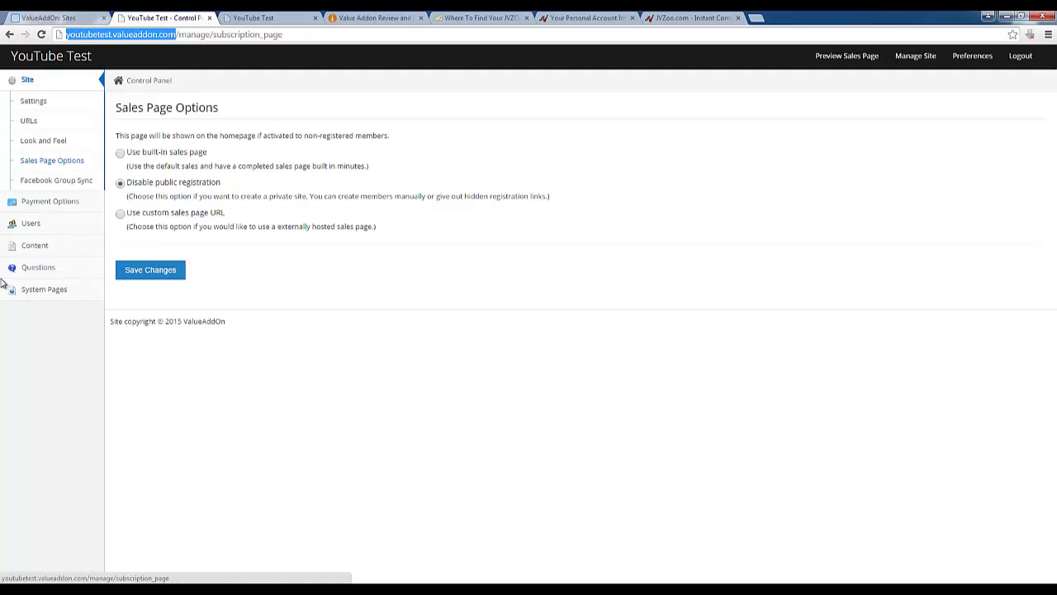
left_click(51, 272)
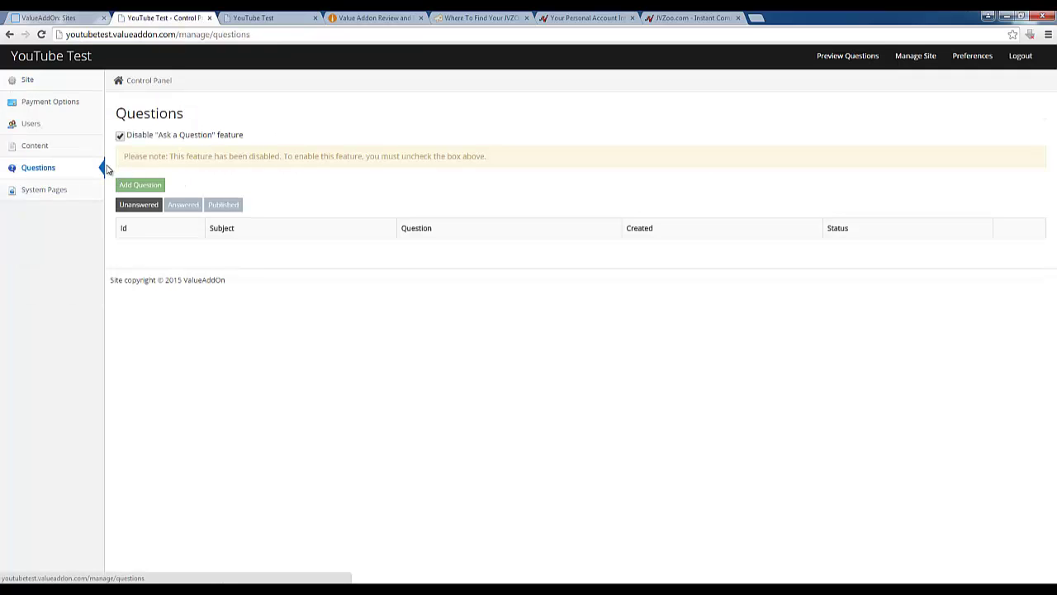
left_click_drag(121, 162, 493, 162)
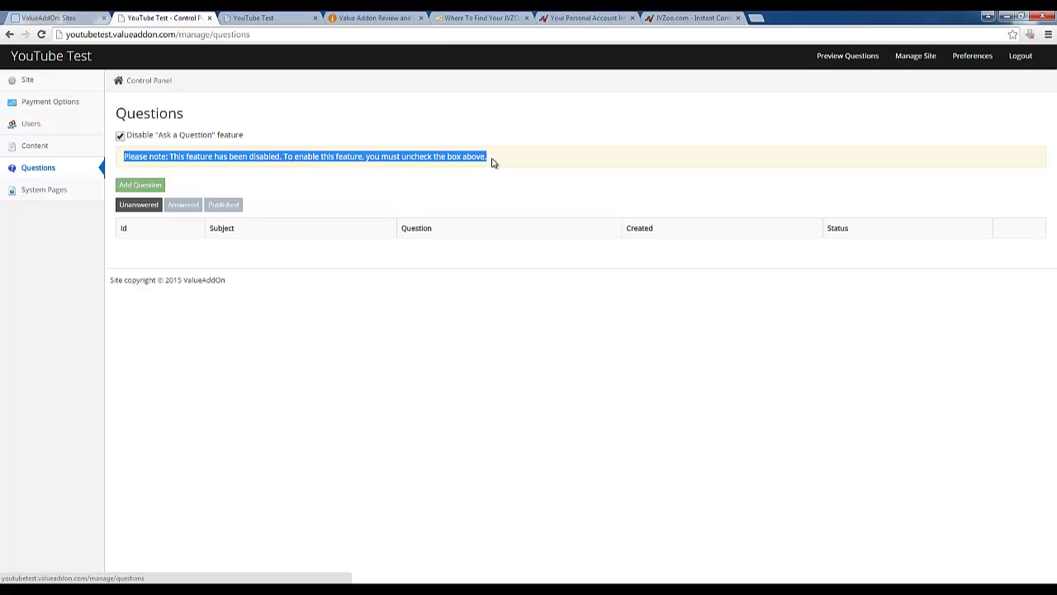
left_click(491, 162)
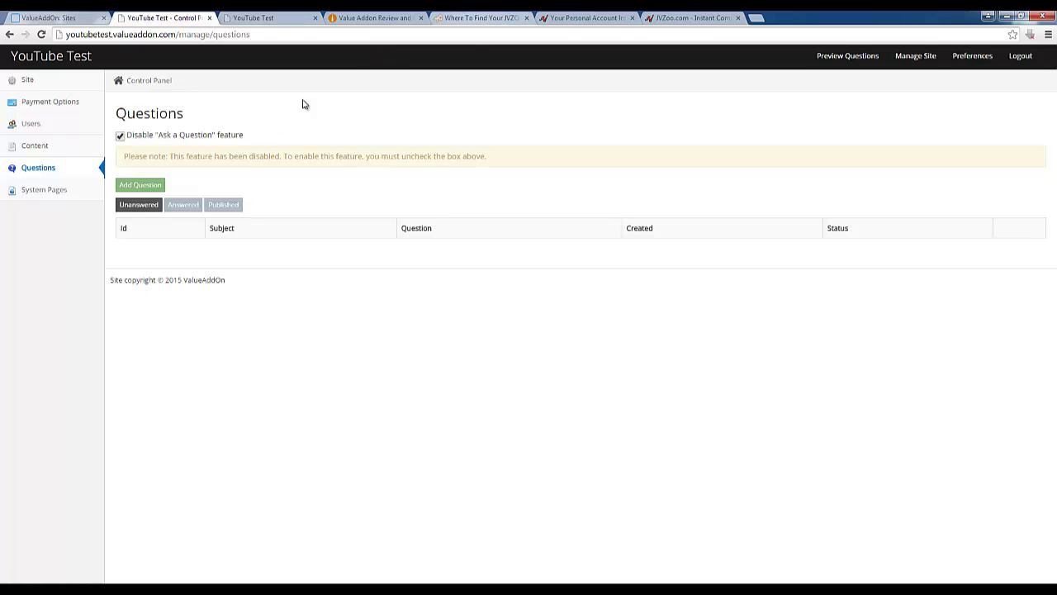
Open the Value Addon discount offer from the mecanto.com review page and find the features section on the sales page.
left_click(389, 17)
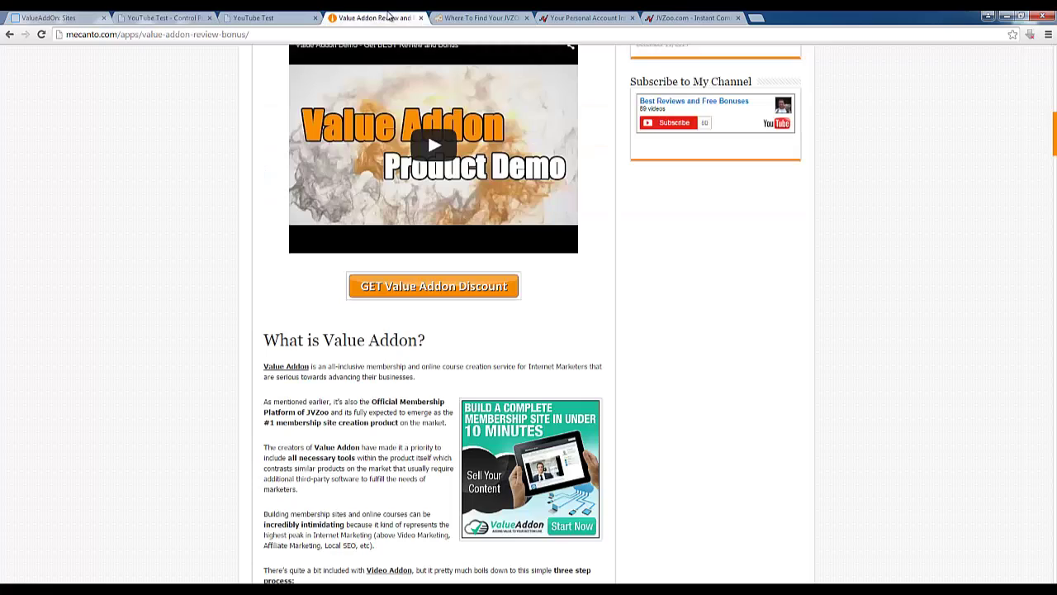
left_click(401, 288)
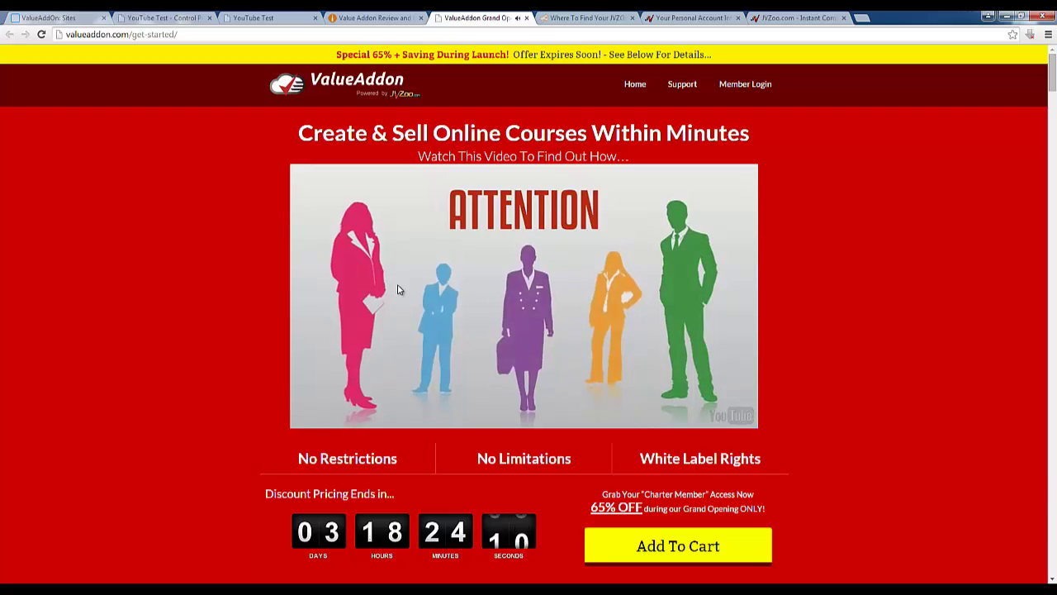
scroll(397, 289, "down", 4)
scroll(397, 289, "down", 20)
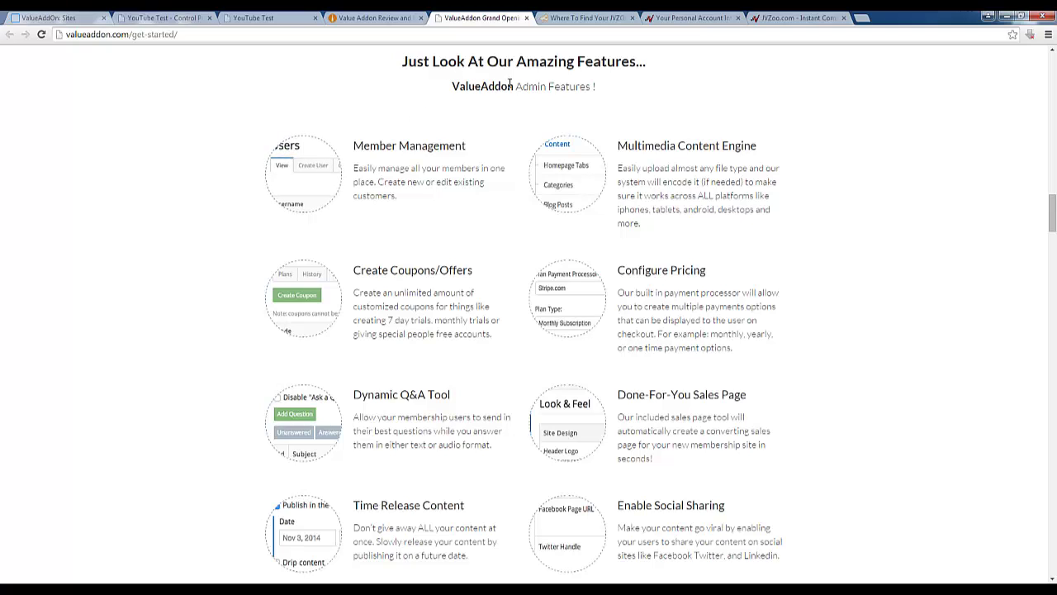
Review the ValueAddon admin features covering coupons, pricing configuration, the Q&A tool and the done-for-you sales page.
left_click_drag(471, 86, 598, 85)
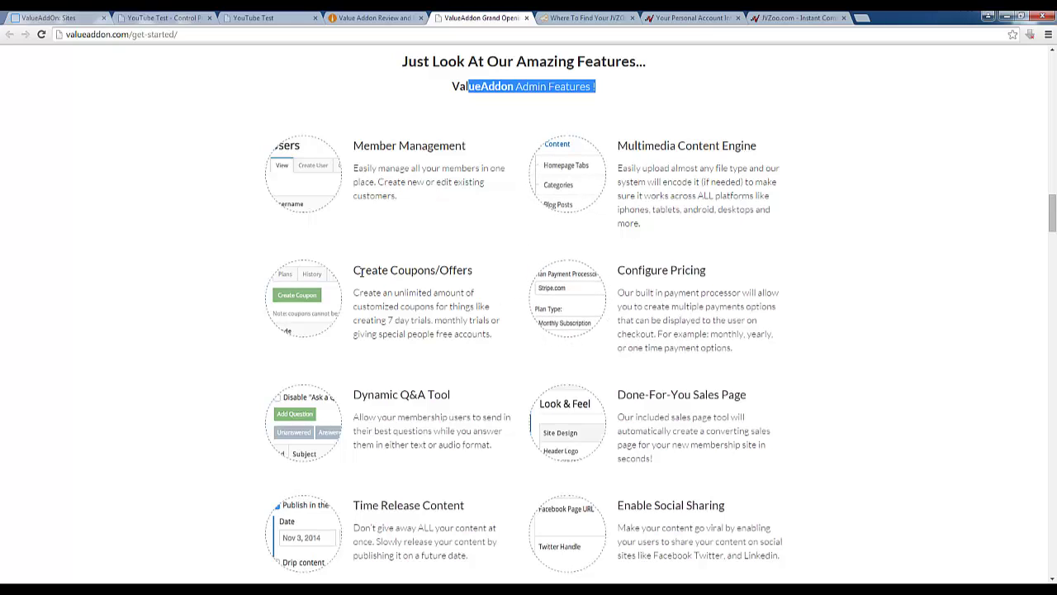
left_click_drag(352, 271, 453, 266)
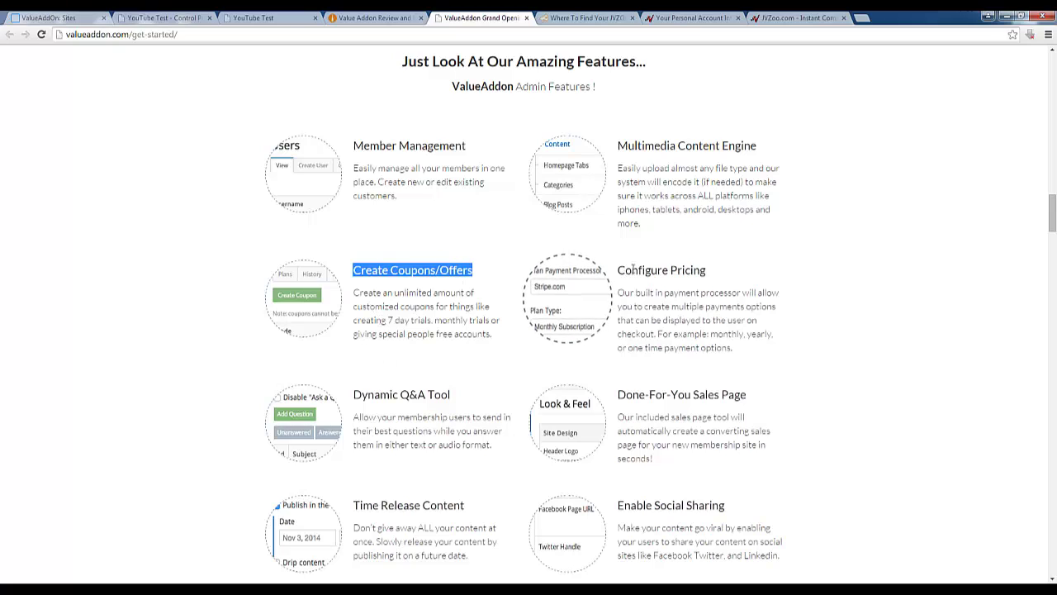
left_click_drag(617, 271, 706, 271)
scroll(646, 331, "down", 1)
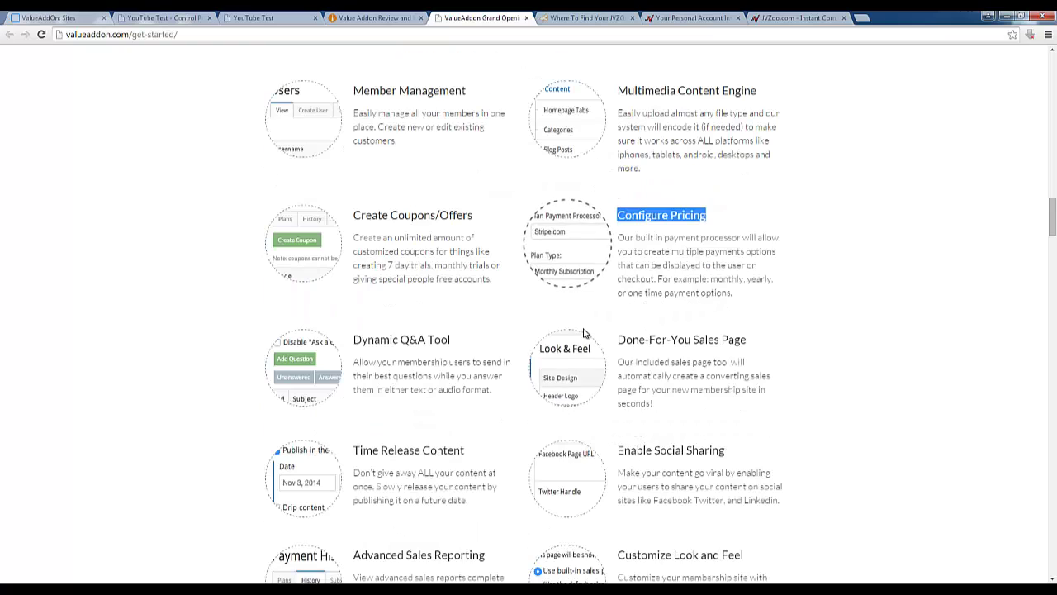
left_click_drag(401, 339, 427, 337)
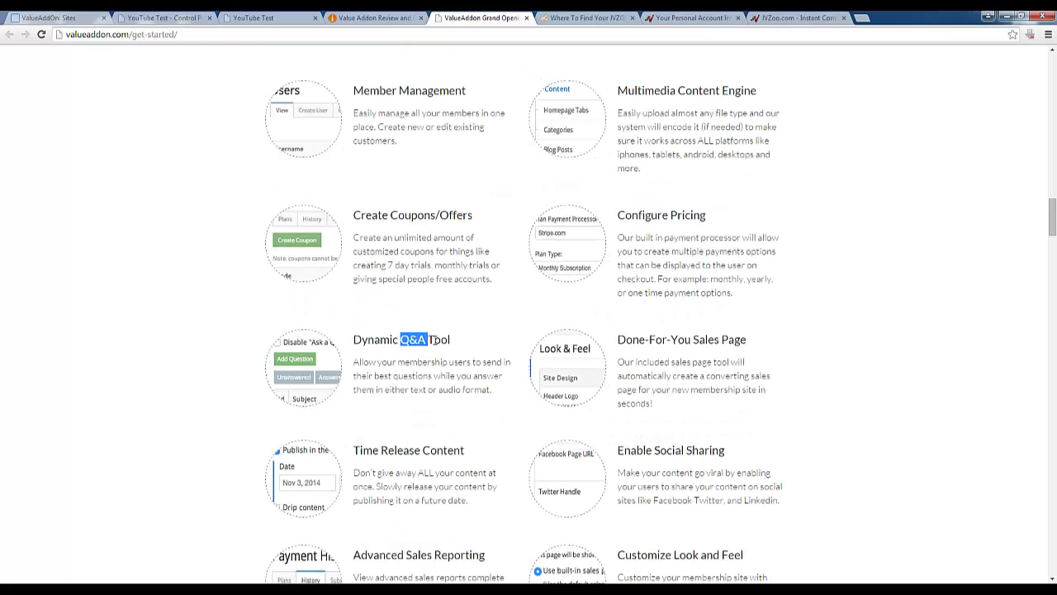
left_click_drag(618, 340, 746, 340)
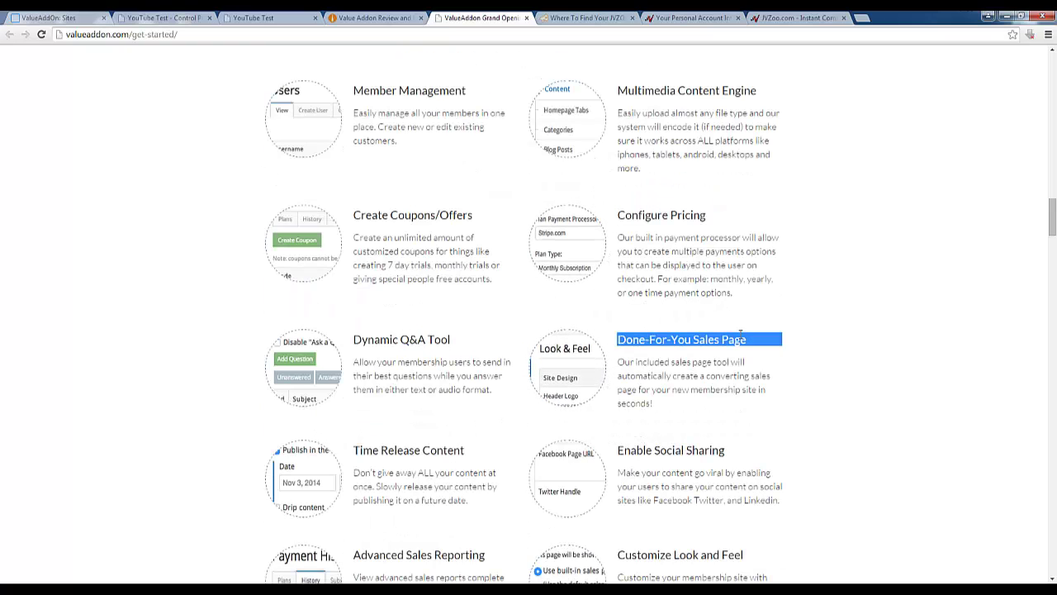
scroll(645, 402, "down", 1)
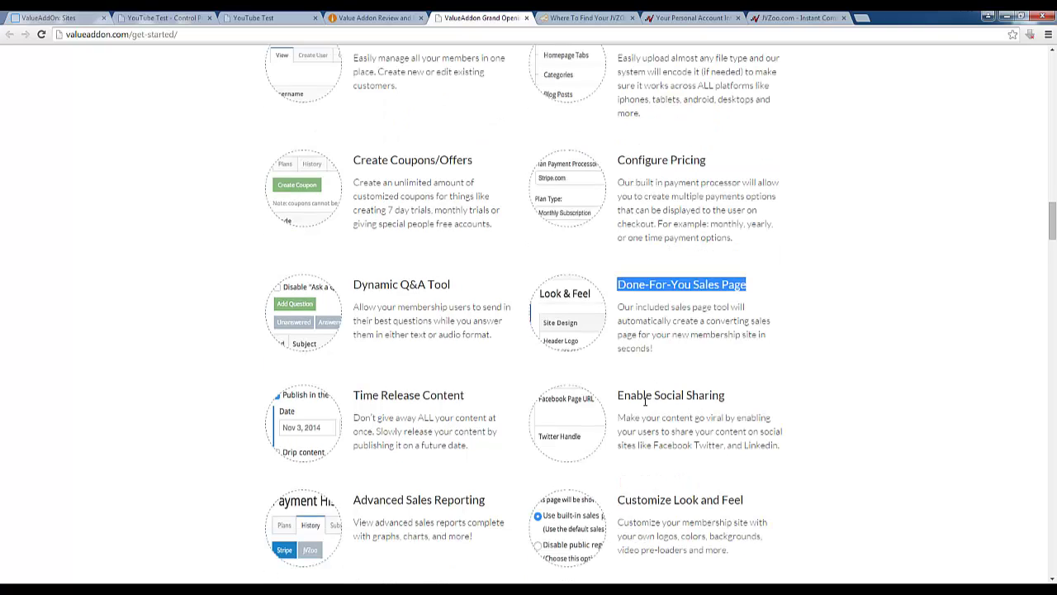
left_click_drag(619, 286, 742, 285)
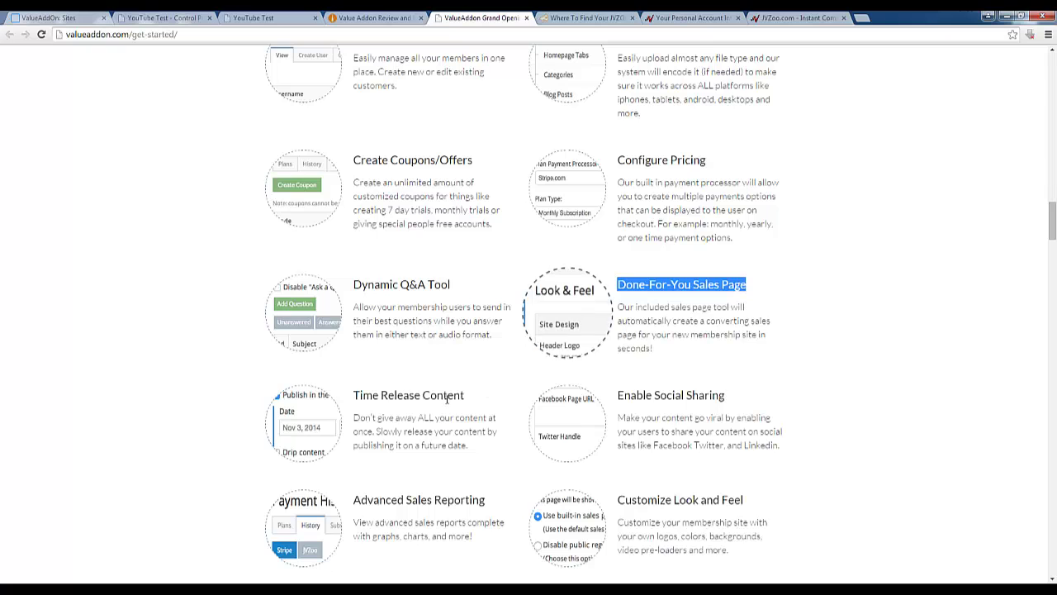
Review the remaining admin features, from time release content and social sharing to look-and-feel customization and header scripts.
scroll(381, 393, "down", 1)
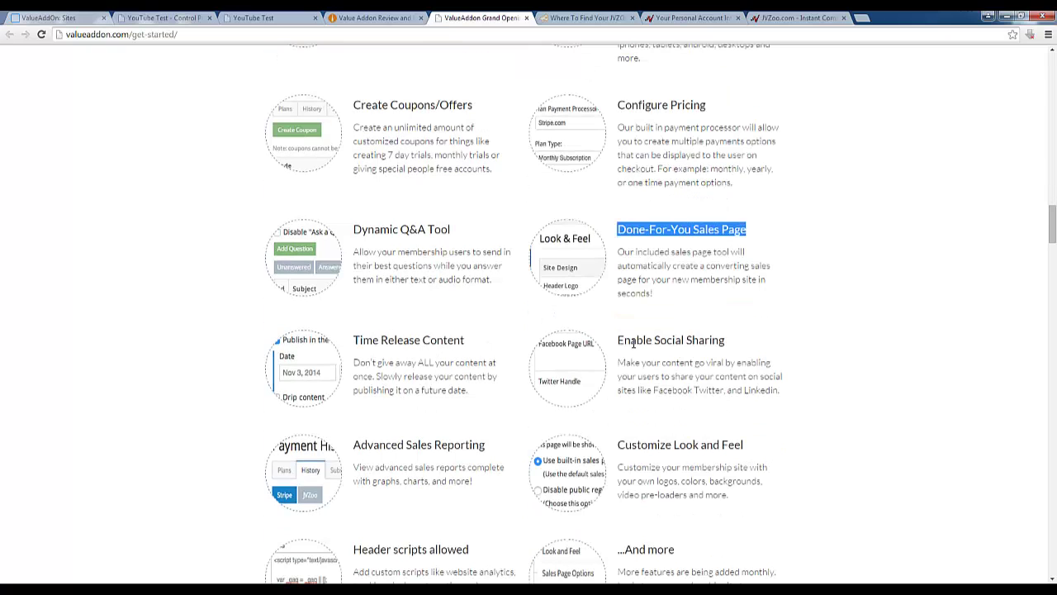
left_click_drag(618, 341, 725, 339)
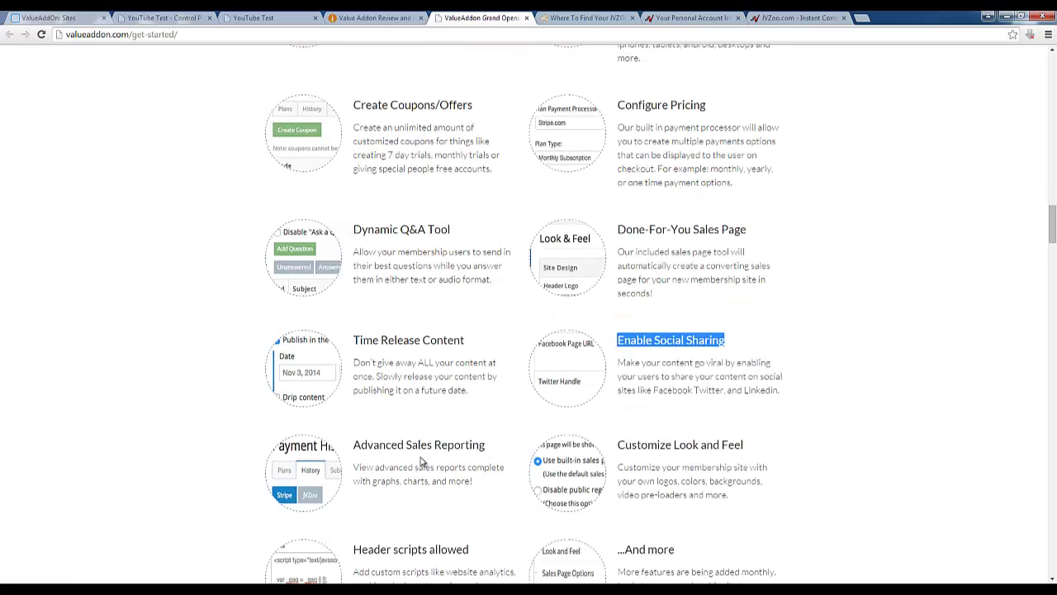
scroll(419, 461, "down", 2)
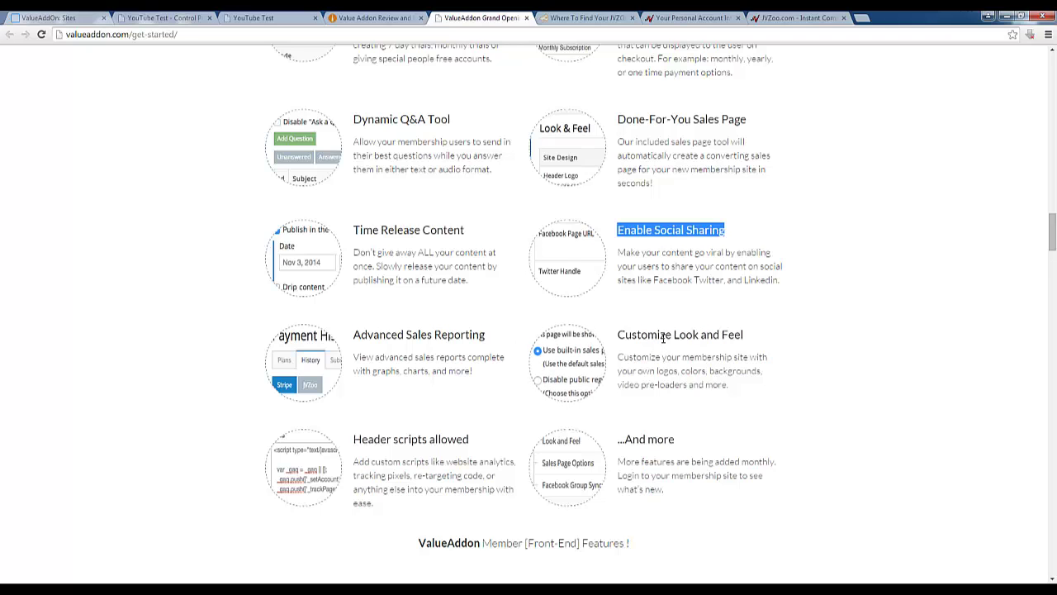
scroll(449, 471, "down", 4)
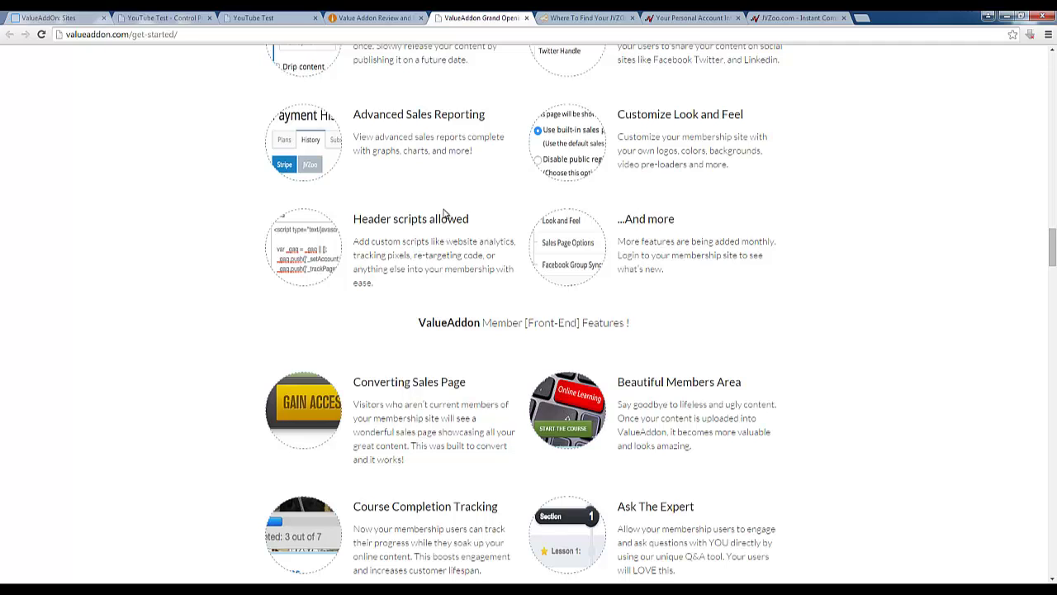
Examine the member front-end features for the converting sales page, members area, course completion tracking and Ask The Expert.
scroll(469, 266, "down", 2)
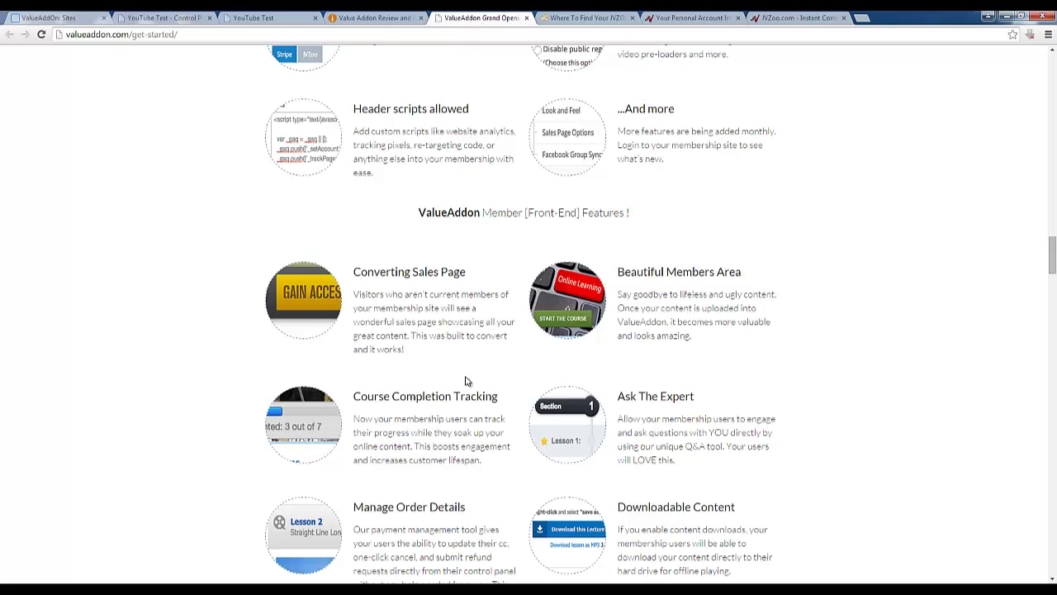
mouse_move(412, 356)
left_mouse_down()
mouse_move(349, 293)
mouse_move(413, 274)
mouse_move(392, 336)
mouse_move(405, 350)
left_mouse_up()
left_click(408, 351)
left_click_drag(693, 336, 621, 289)
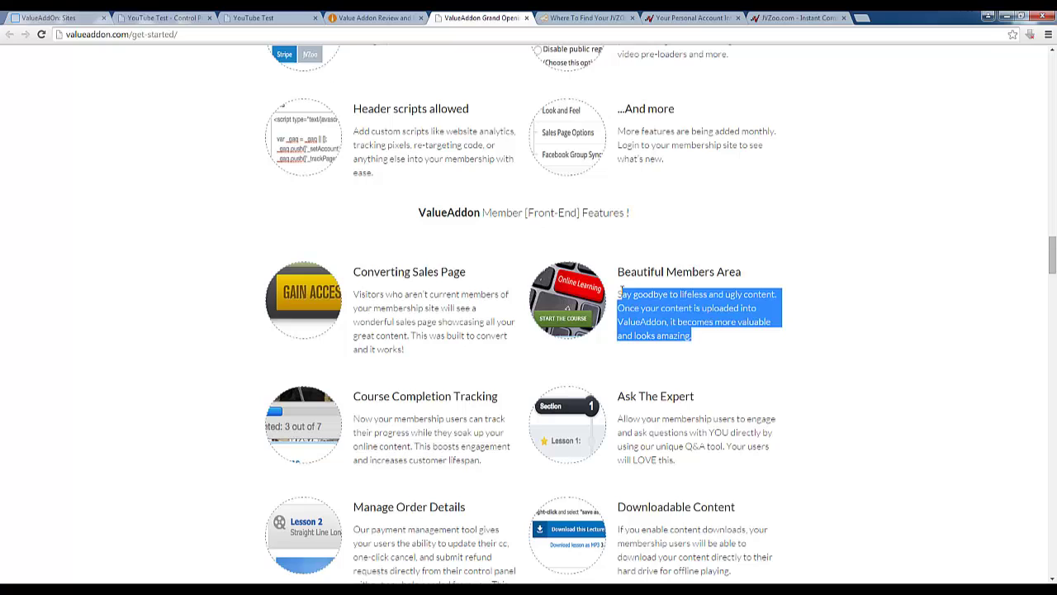
scroll(621, 289, "down", 1)
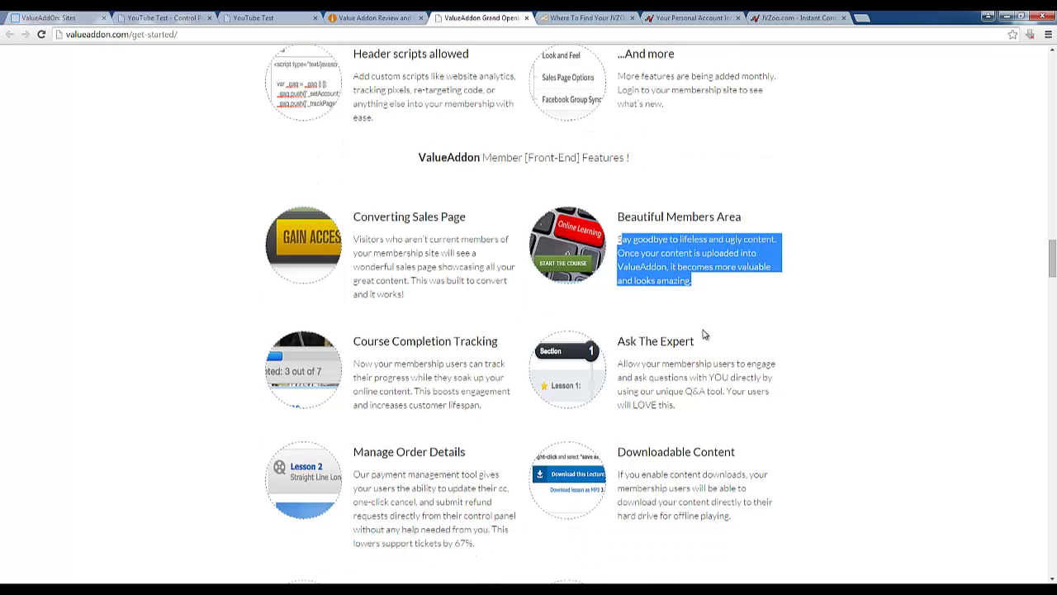
triple_click(374, 346)
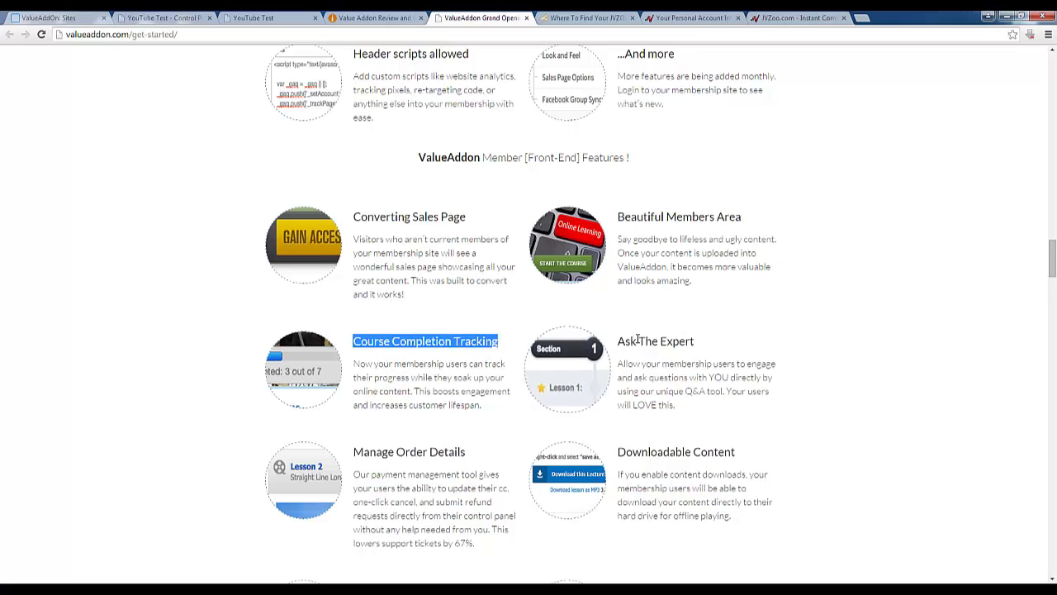
left_click_drag(638, 342, 680, 344)
triple_click(682, 343)
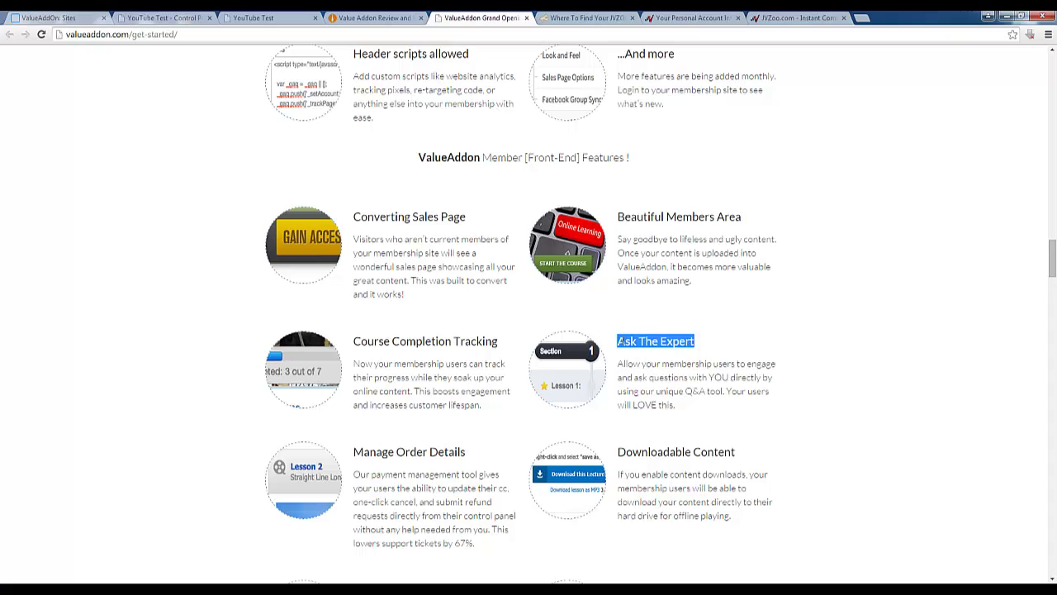
Examine the remaining member features, from downloadable content and note taking to drip content, FaceBook Group Sync and affiliate support.
scroll(401, 454, "down", 1)
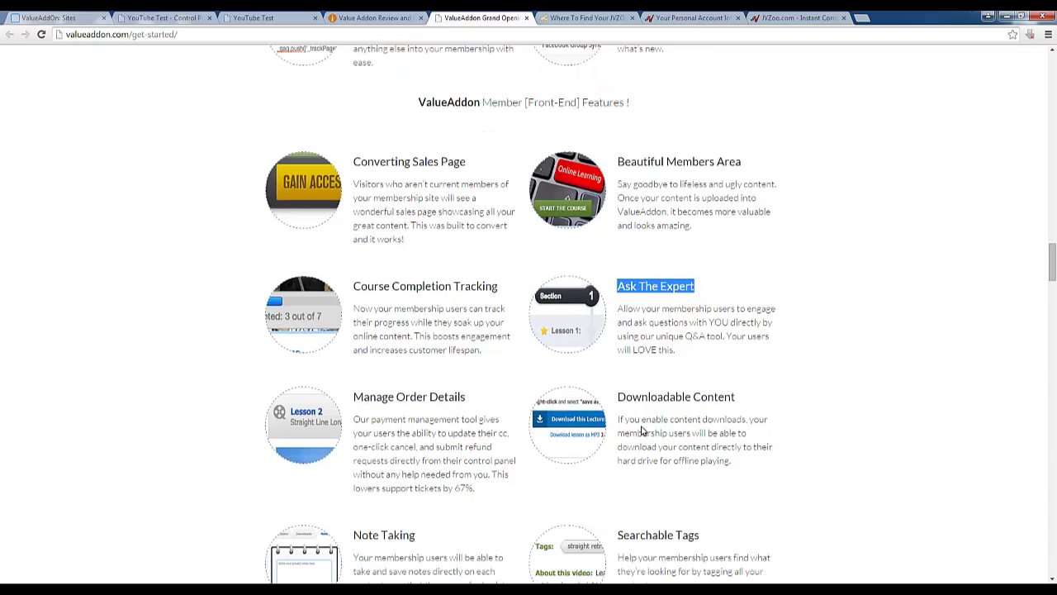
scroll(641, 445, "down", 1)
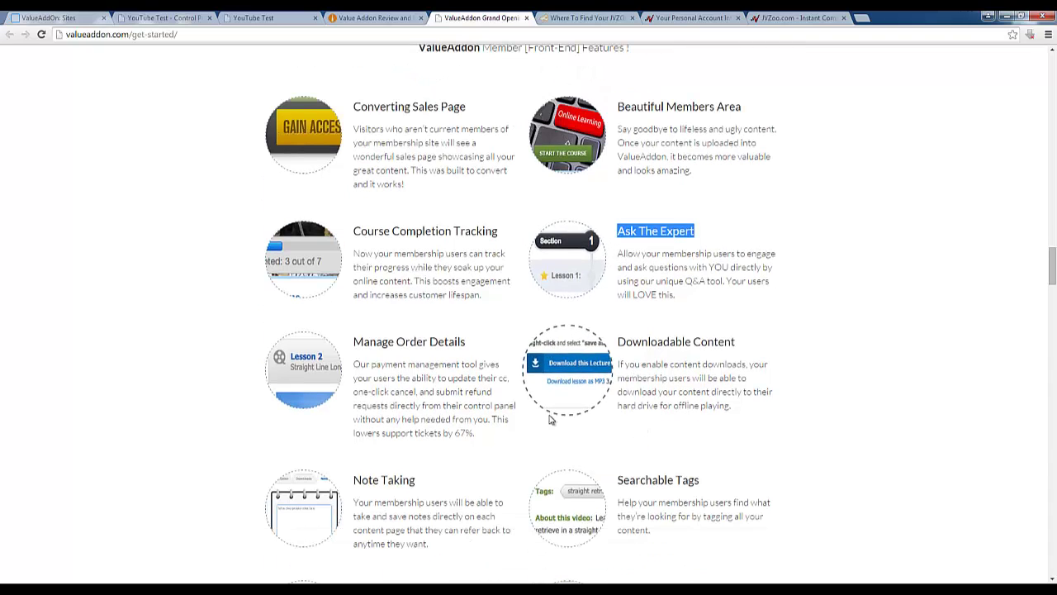
scroll(455, 462, "down", 1)
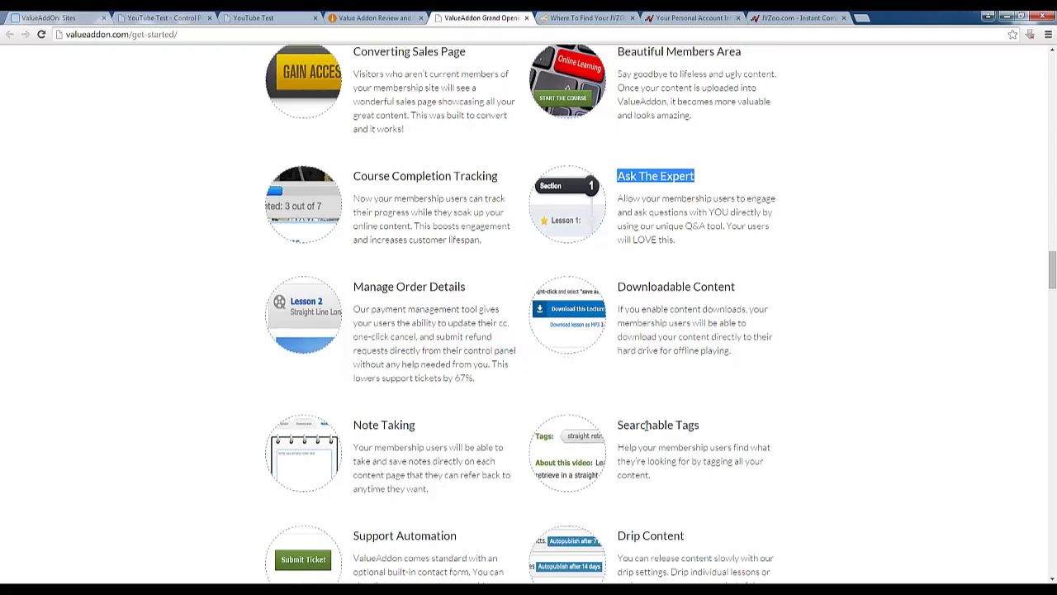
scroll(623, 489, "down", 2)
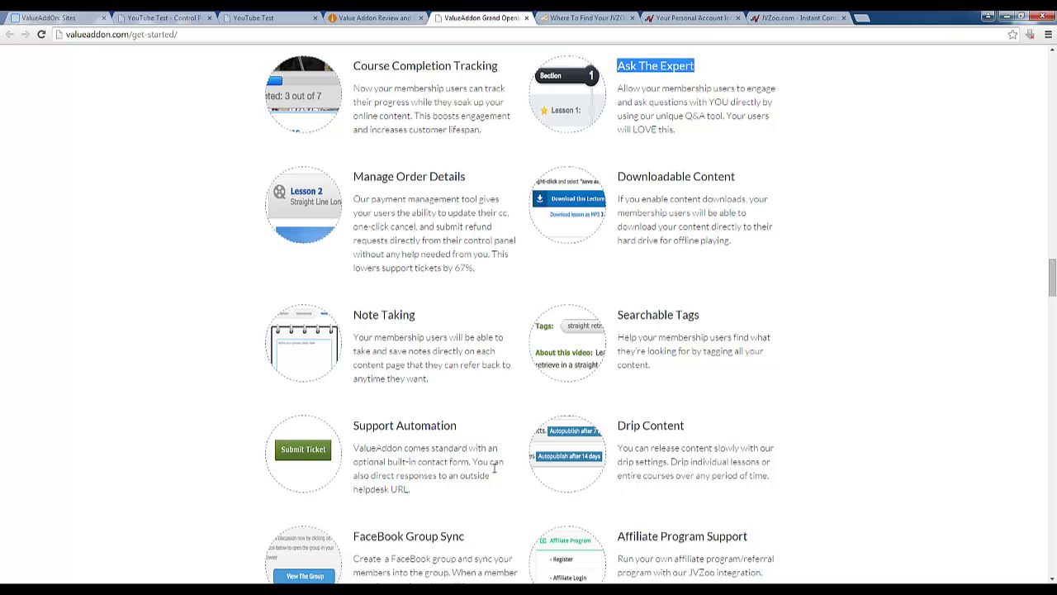
scroll(646, 460, "down", 2)
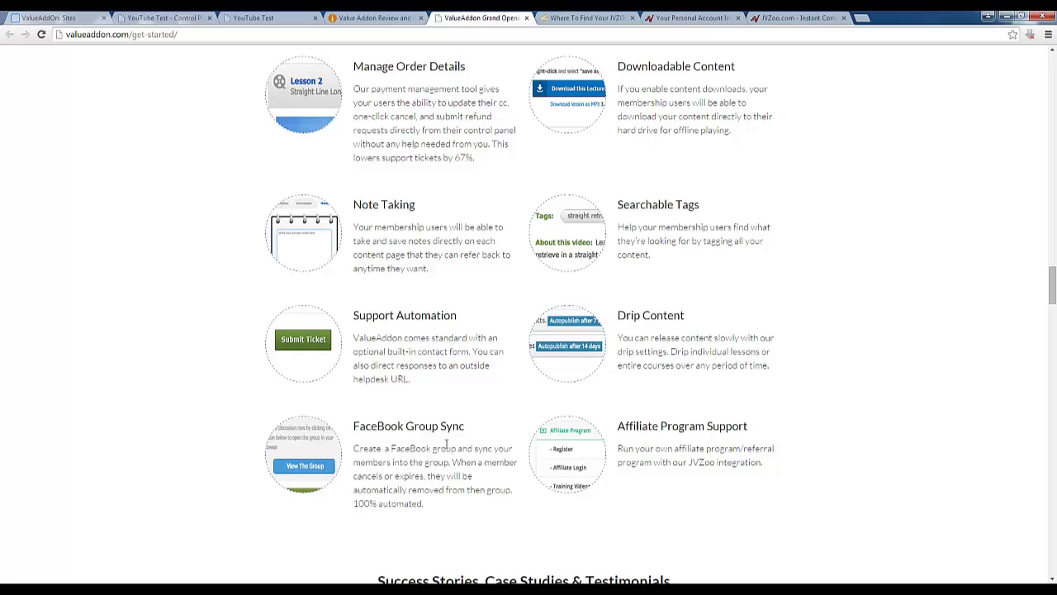
left_click_drag(406, 425, 459, 428)
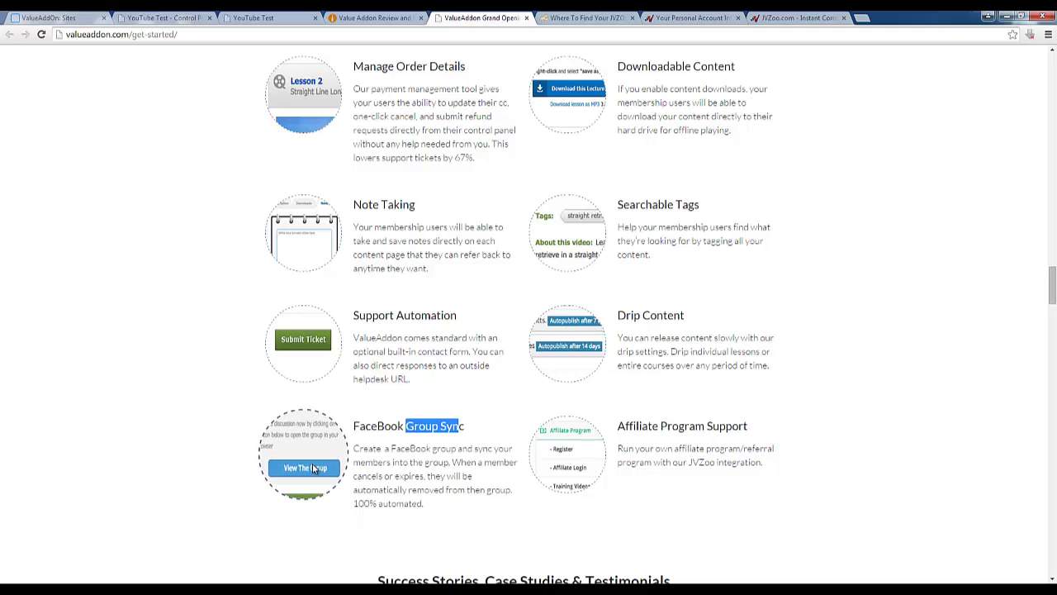
scroll(312, 467, "down", 1)
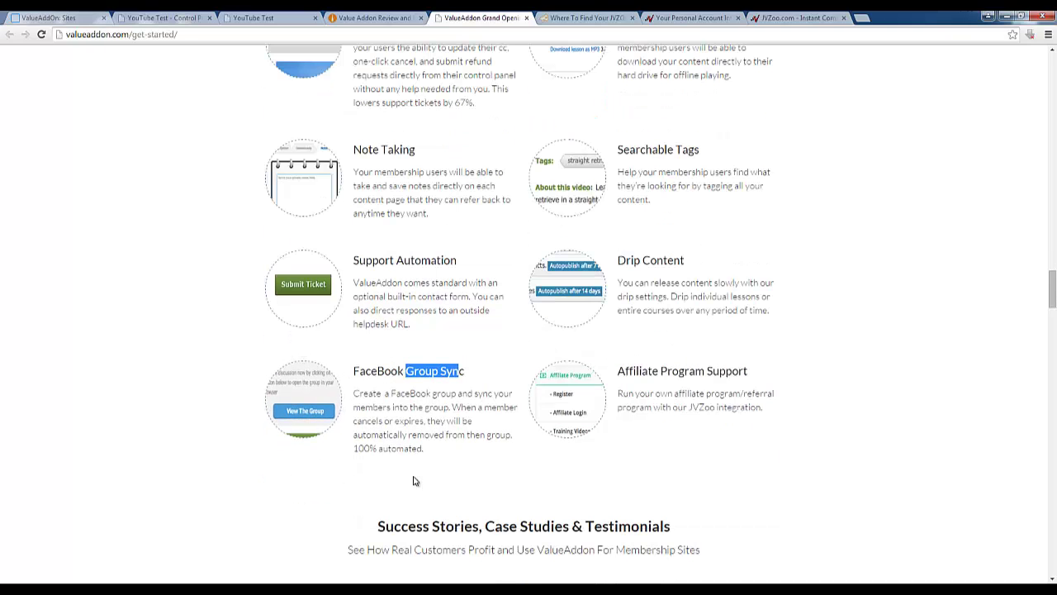
Examine the success stories, case studies and testimonials section and the featured users below the member features.
scroll(418, 496, "down", 1)
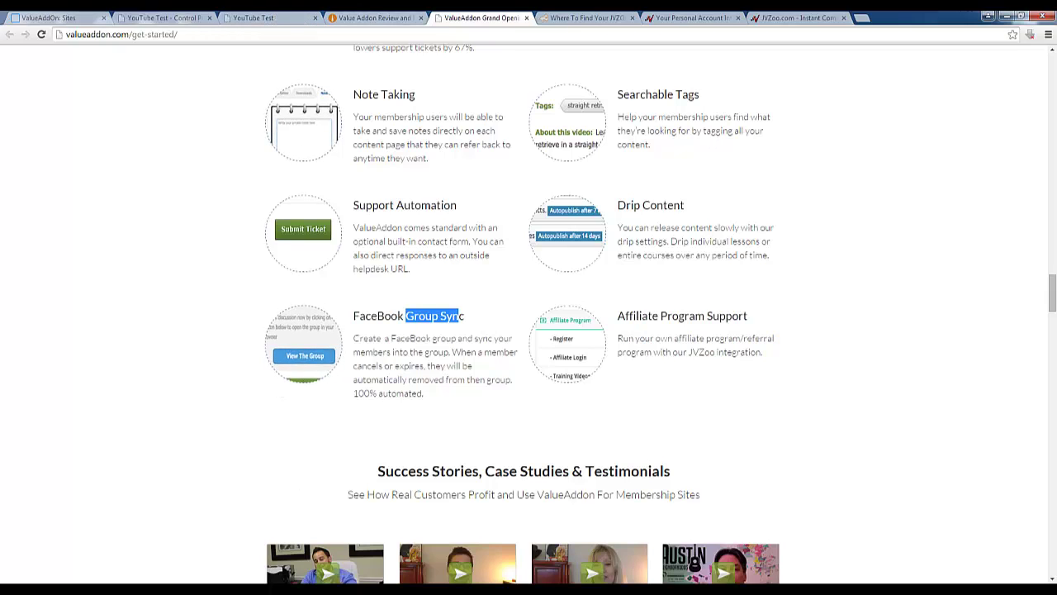
key("F9")
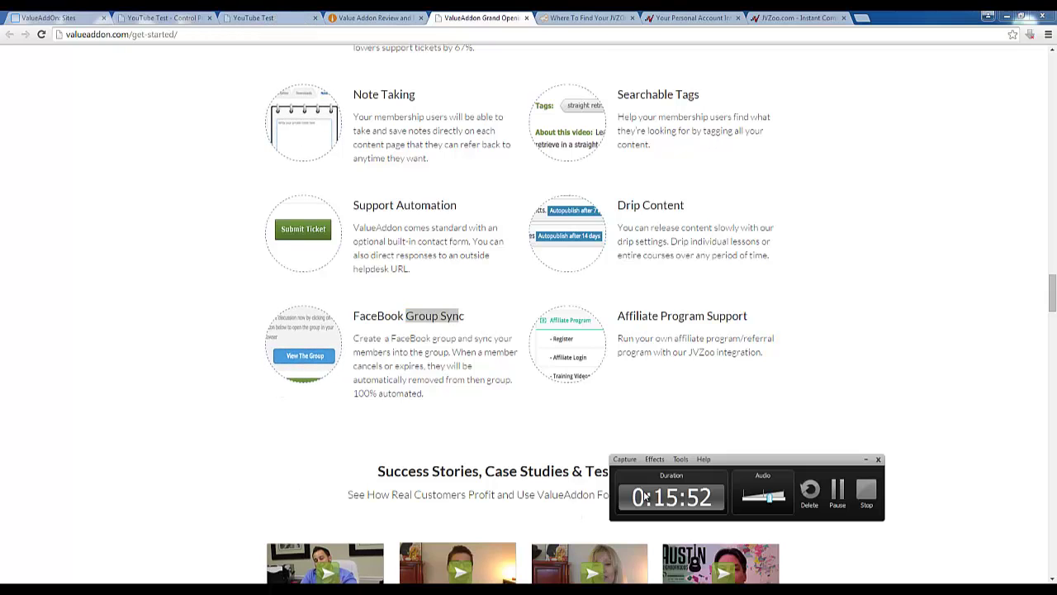
left_click(191, 471)
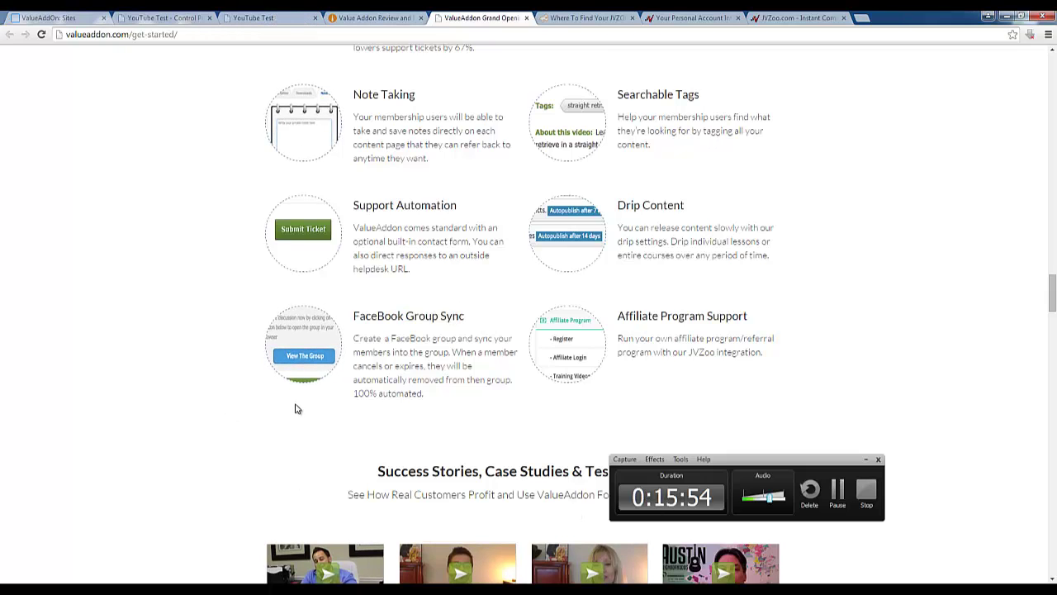
left_click(866, 459)
scroll(743, 417, "down", 2)
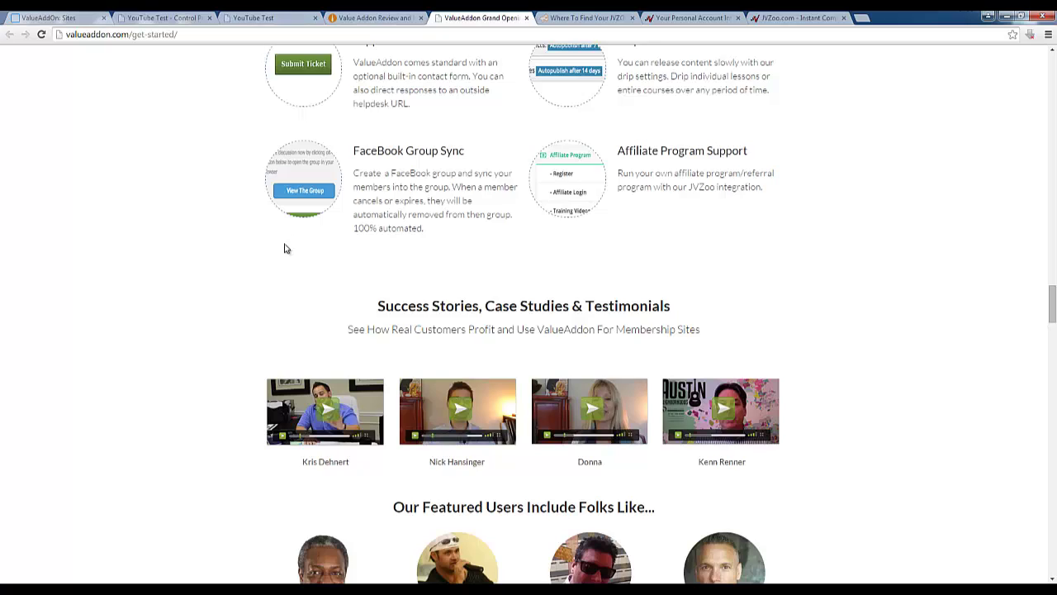
scroll(284, 248, "down", 3)
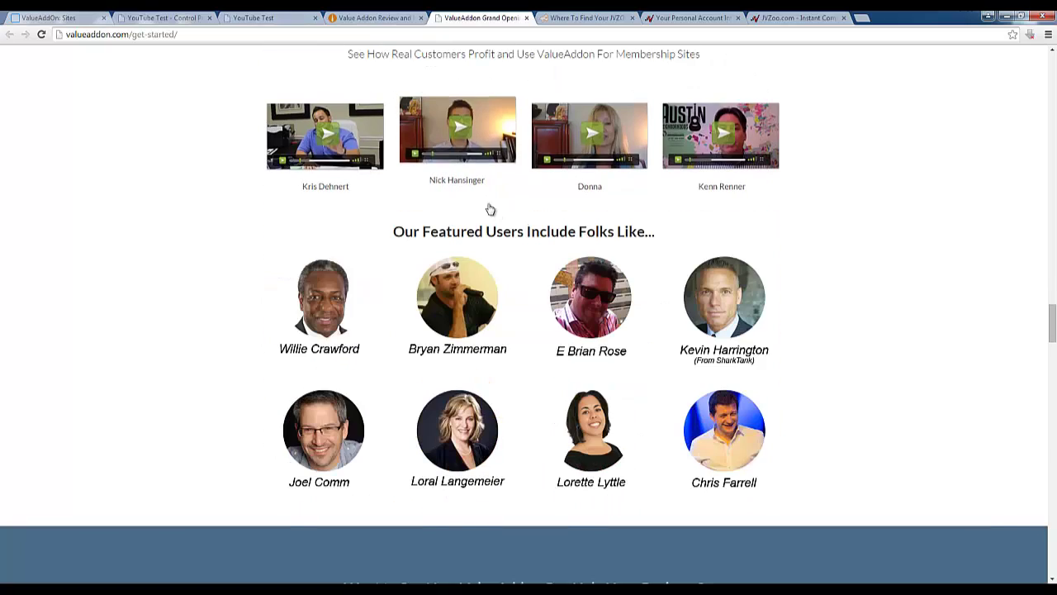
Go back past the feature list and comparison table and highlight the "Still Mucking Around With Kajabi + WordPress + Wishlist + SitemanPro?" headline with its subheading.
scroll(488, 207, "up", 2)
scroll(488, 212, "up", 10)
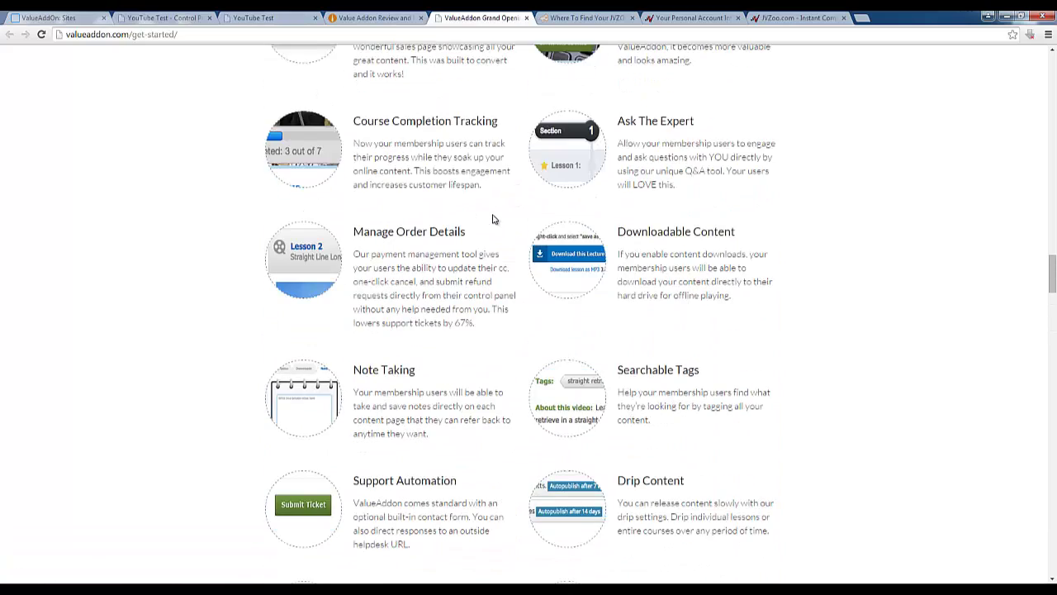
scroll(500, 225, "up", 10)
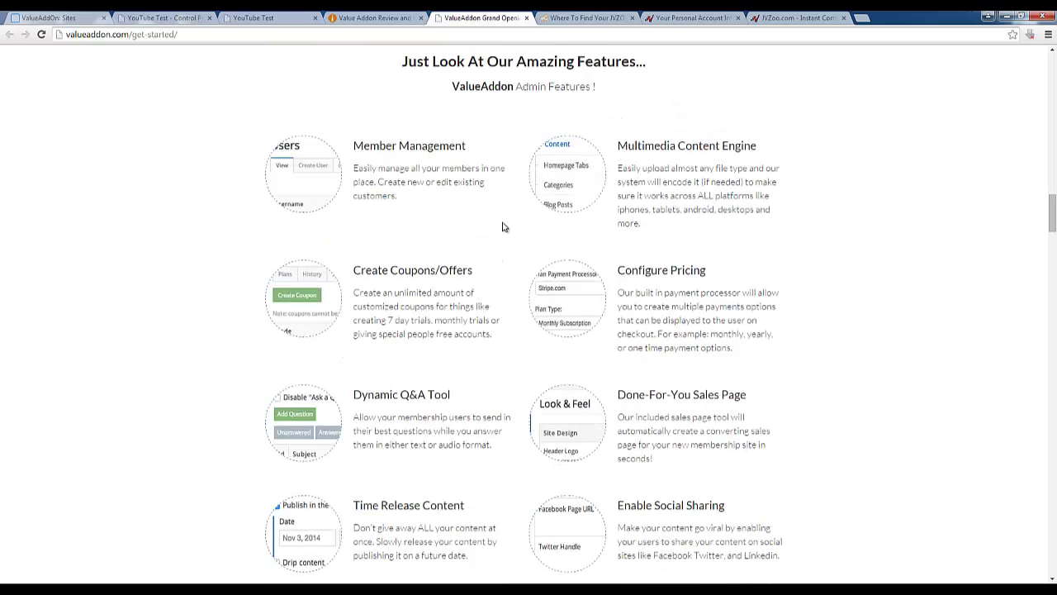
scroll(501, 231, "up", 12)
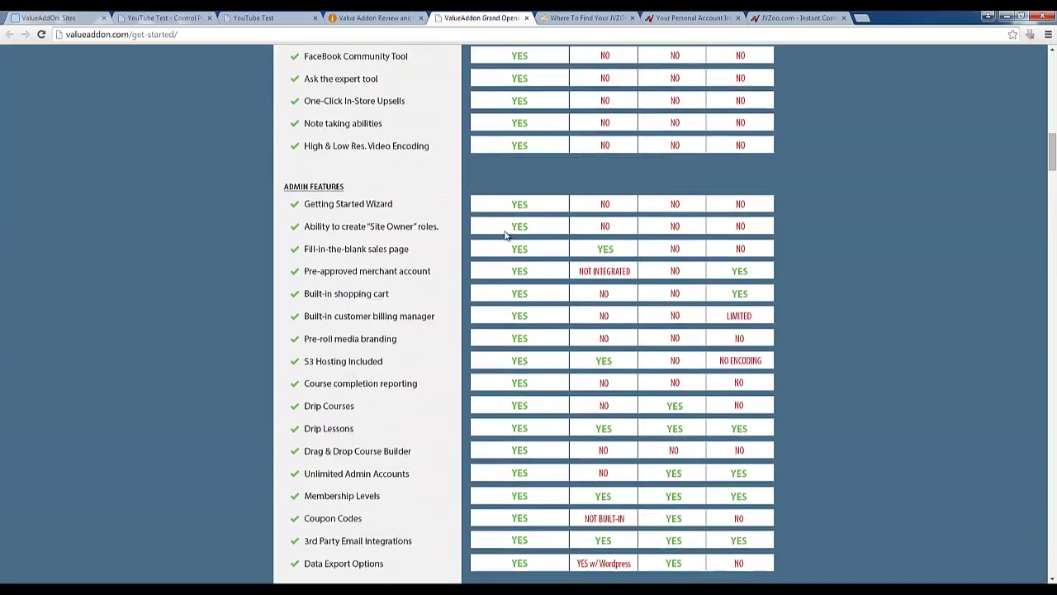
scroll(504, 234, "up", 4)
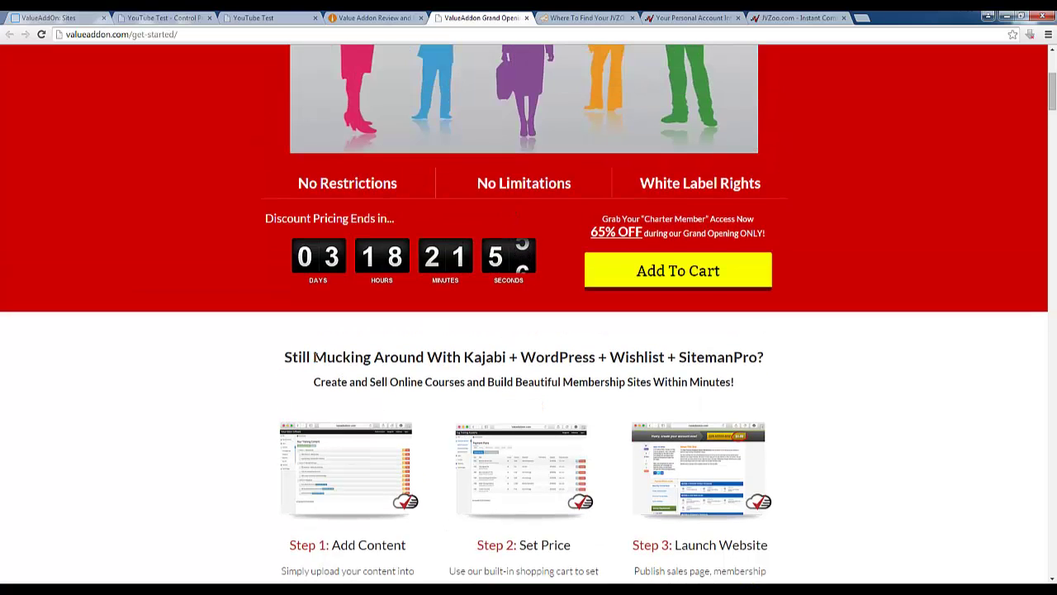
left_click_drag(314, 358, 284, 357)
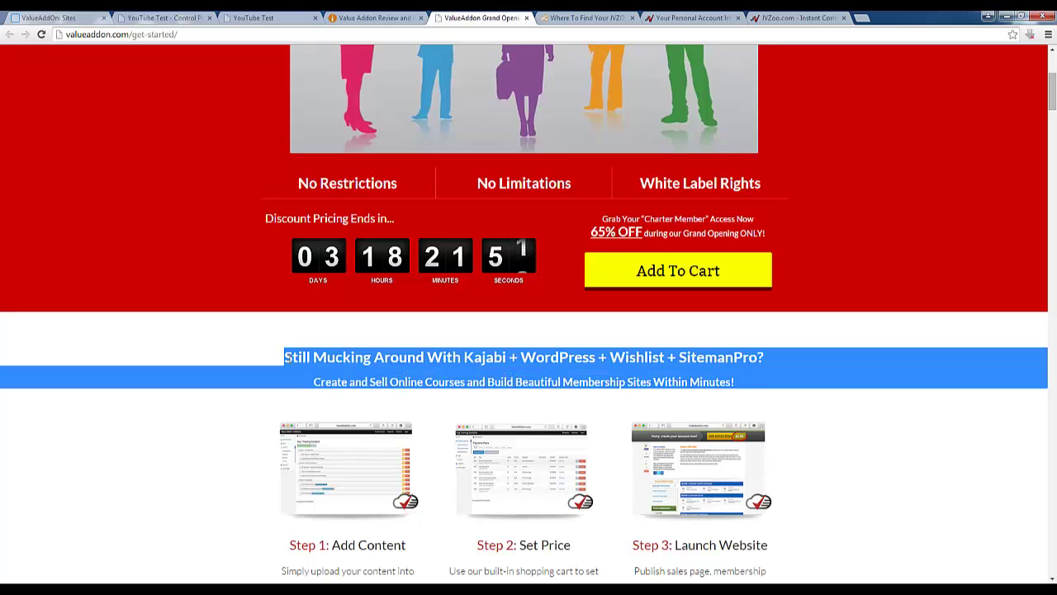